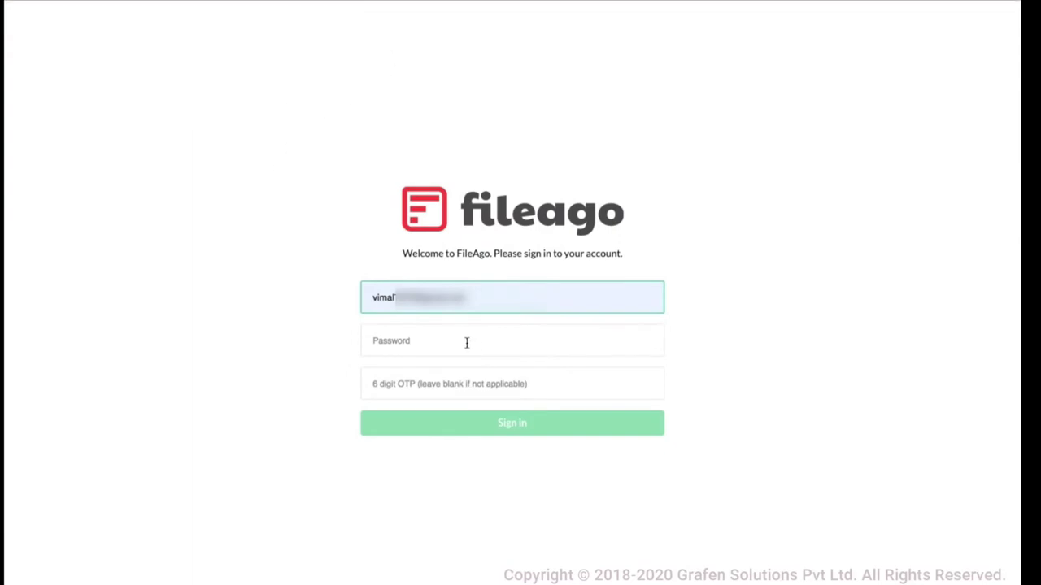
# Enter the account password in the Password field and leave the OTP field blank
pyautogui.write('•••••••')
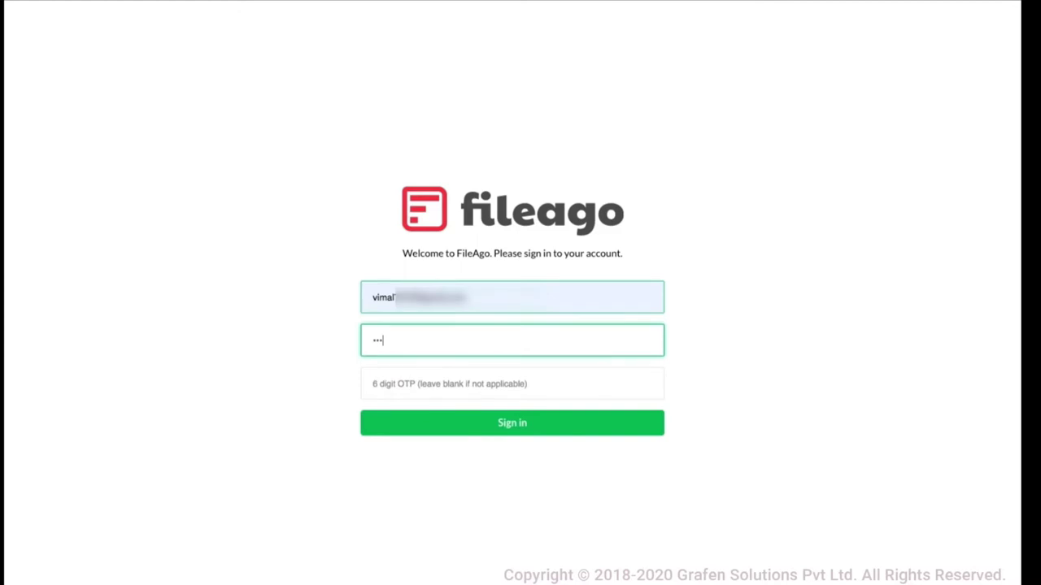
pyautogui.write('••')
# Sign in and scroll through the Home workspace's folders, such as Binaries and CAD Files
pyautogui.click(513, 424)
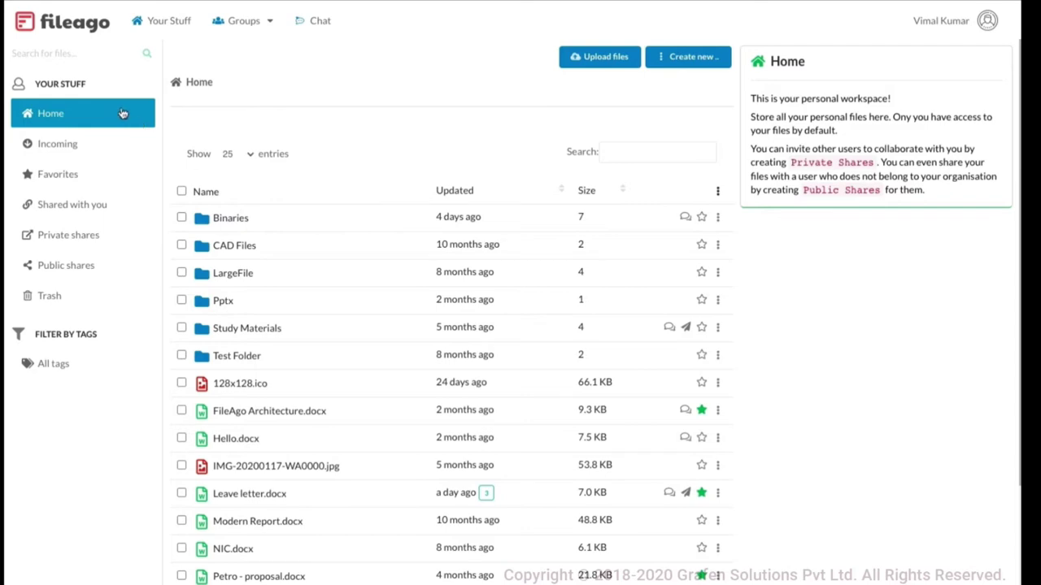
pyautogui.scroll(-3, 360, 435)
pyautogui.scroll(3, 361, 439)
# Highlight the YOUR STUFF heading, then bring up the list of group workspaces
pyautogui.tripleClick(46, 79)
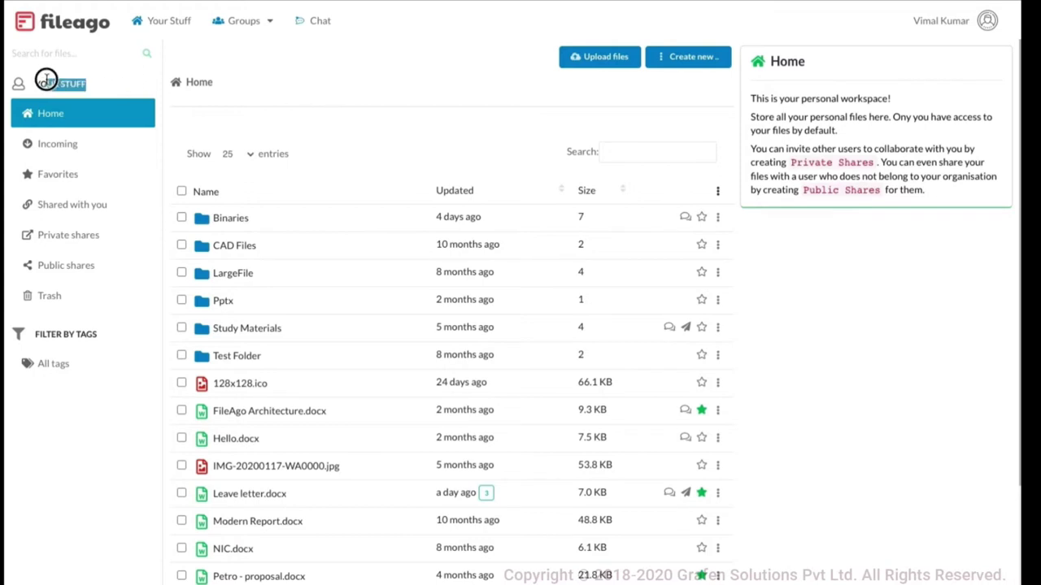
pyautogui.click(291, 114)
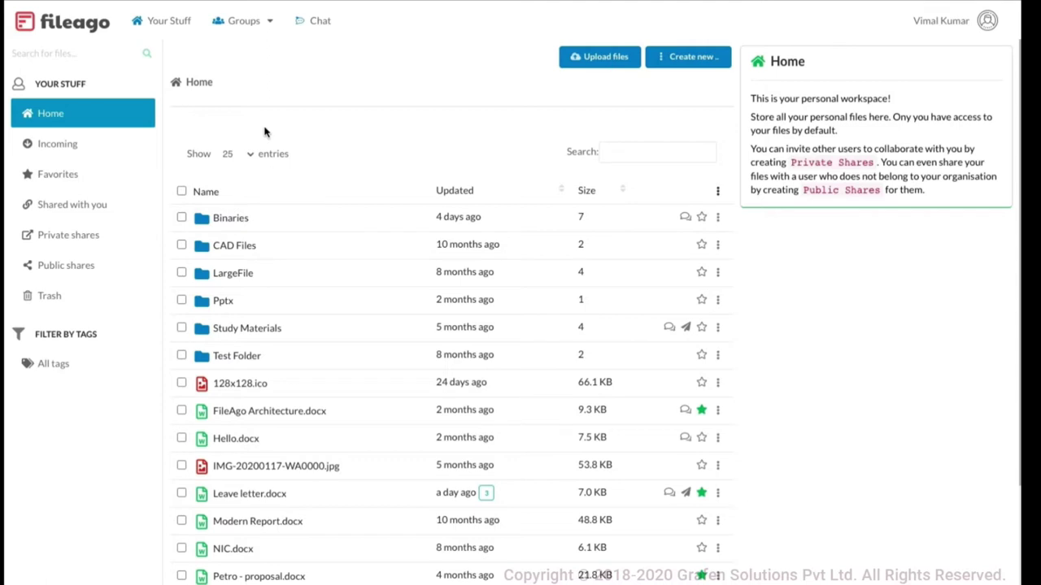
pyautogui.click(236, 31)
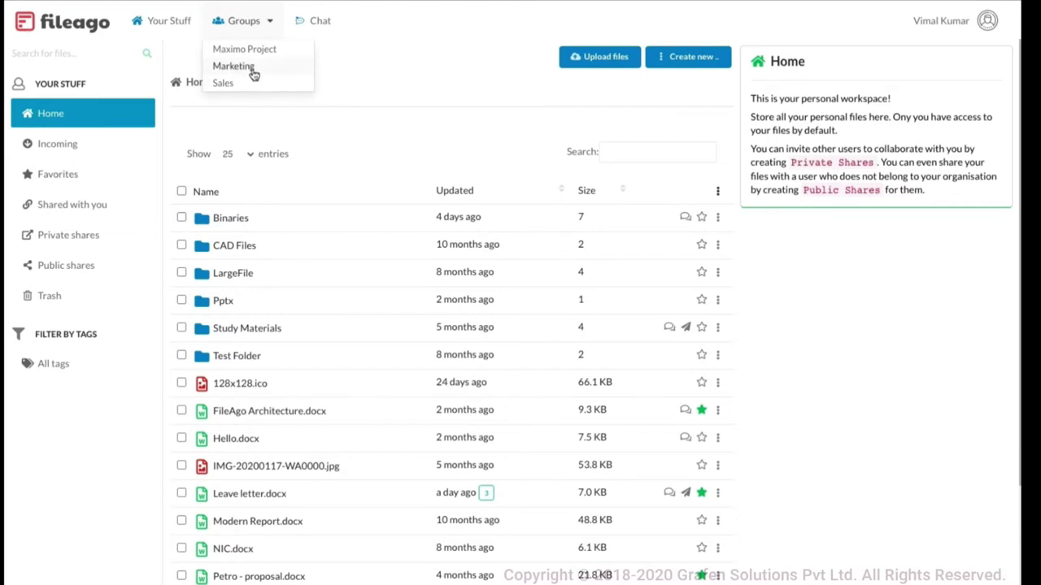
pyautogui.click(236, 67)
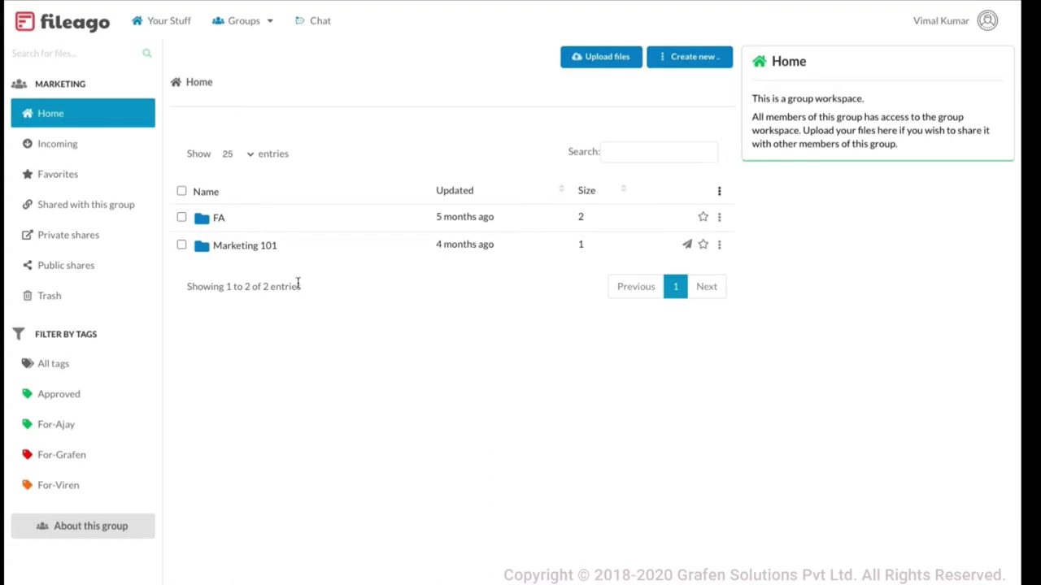
pyautogui.click(251, 24)
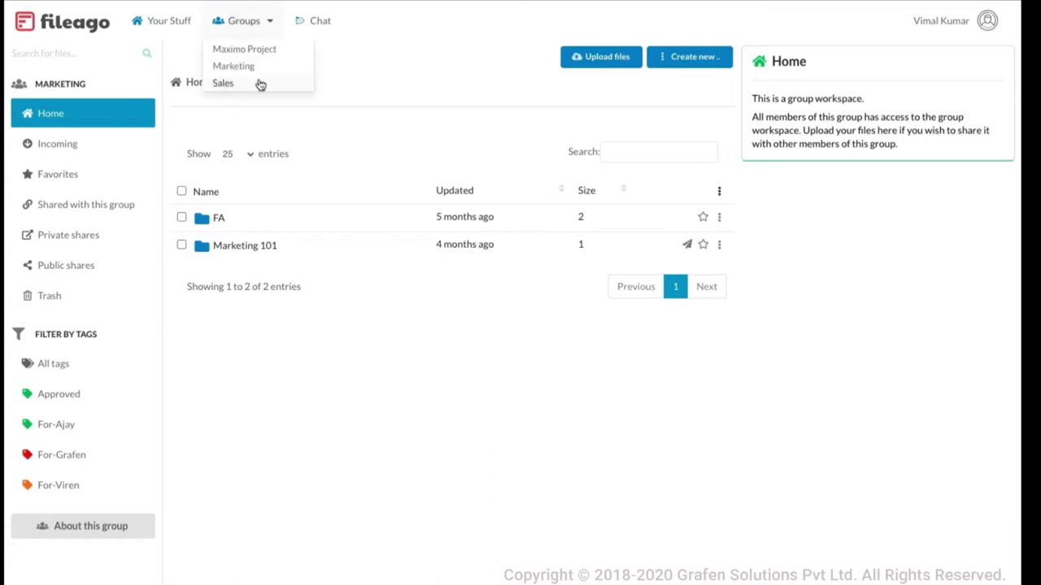
pyautogui.click(260, 84)
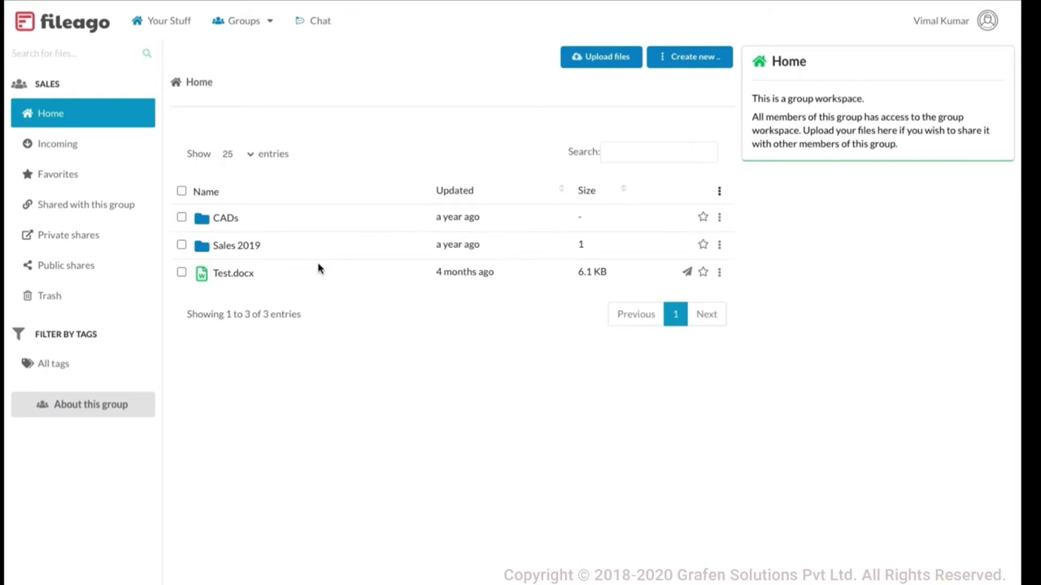
pyautogui.click(53, 364)
pyautogui.click(260, 23)
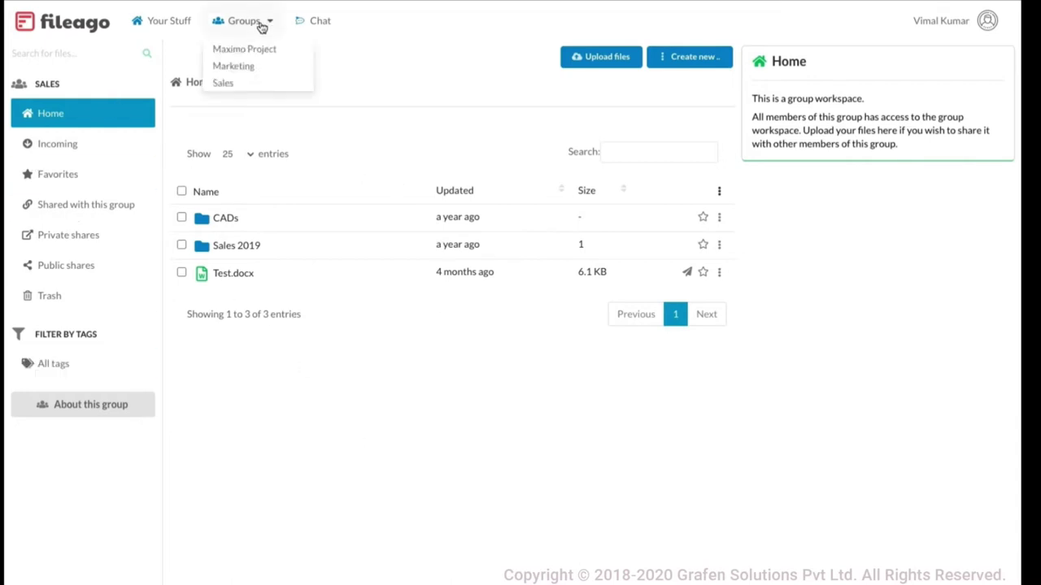
pyautogui.click(236, 67)
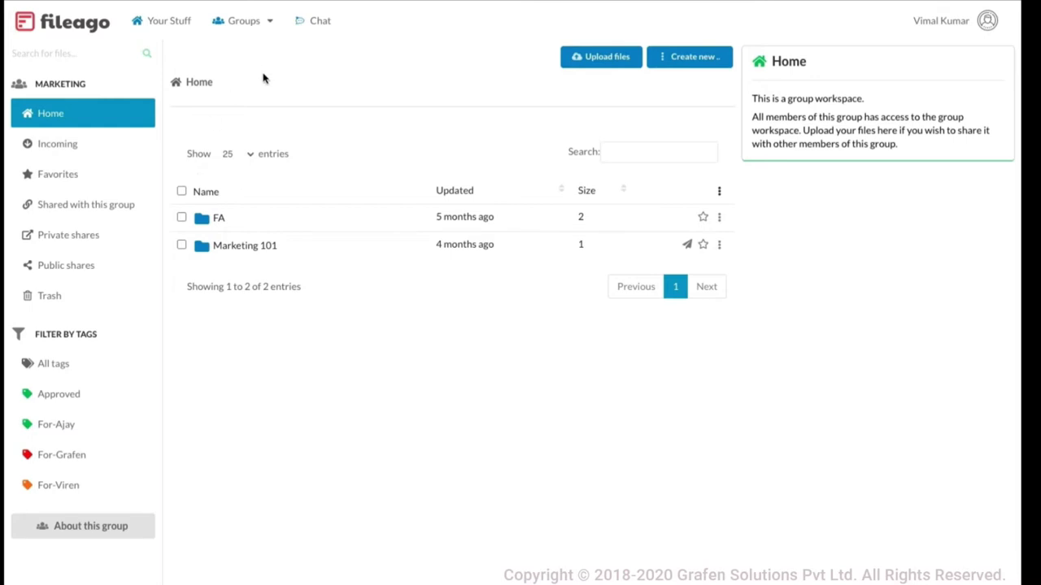
pyautogui.click(160, 23)
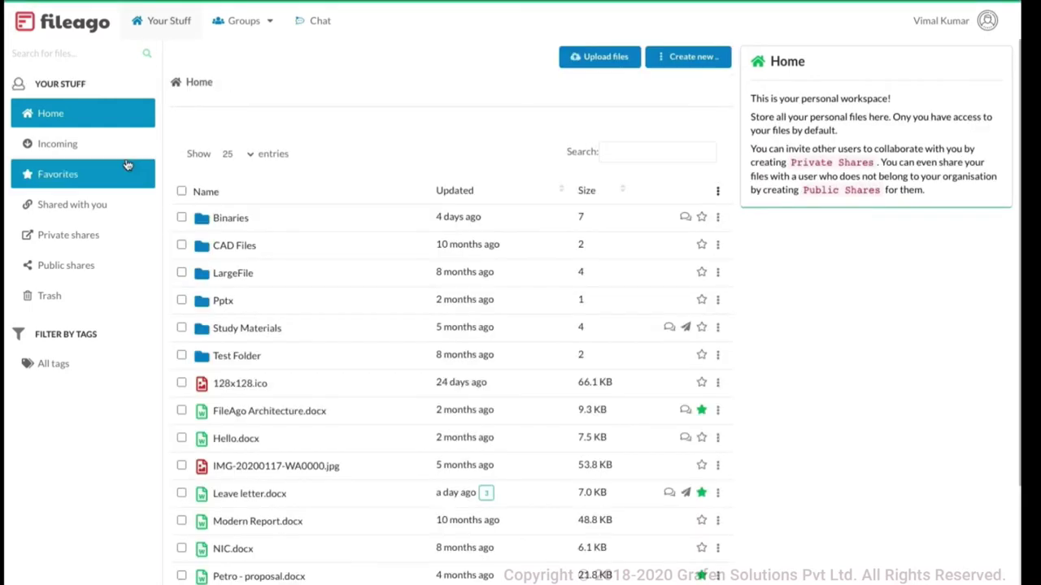
pyautogui.click(221, 26)
pyautogui.click(258, 70)
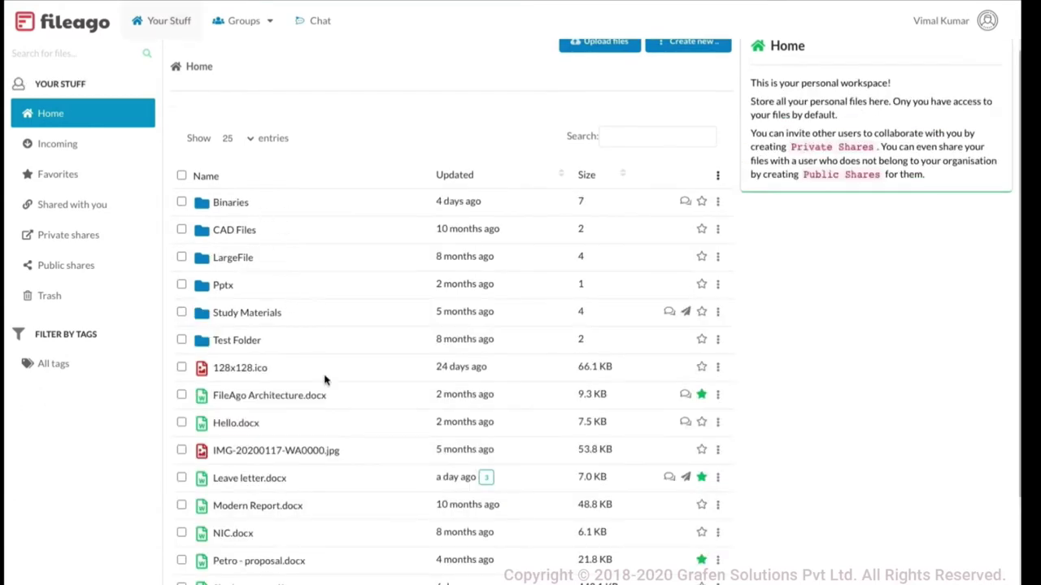
pyautogui.scroll(-3, 374, 377)
pyautogui.scroll(3, 374, 378)
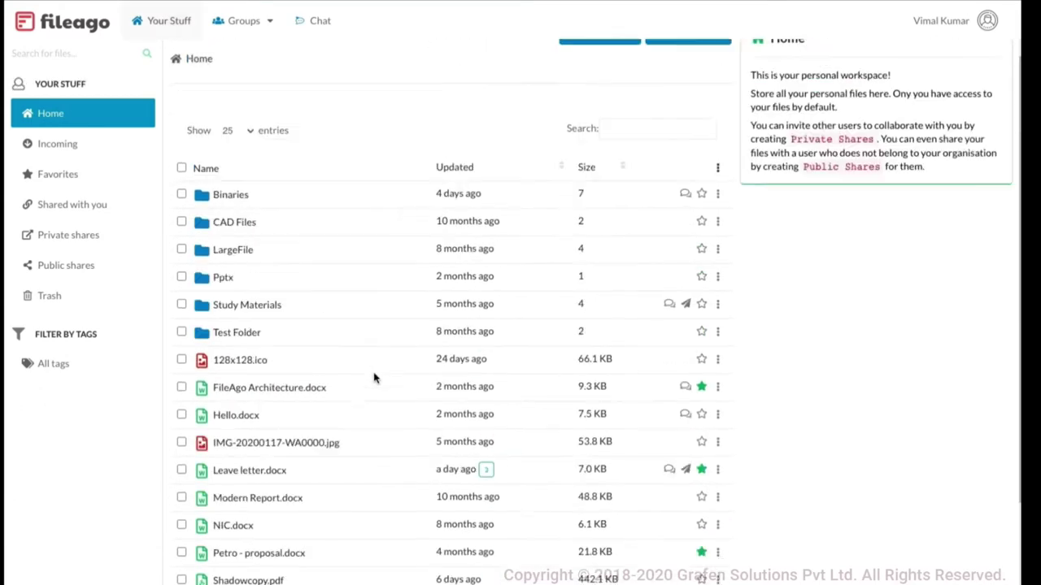
pyautogui.scroll(-3, 348, 396)
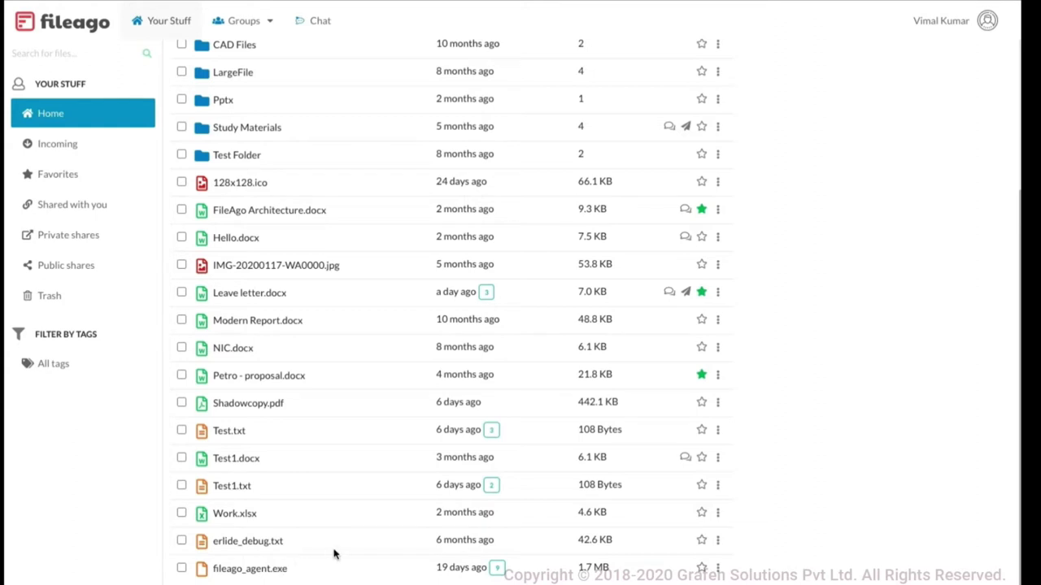
pyautogui.scroll(1, 333, 554)
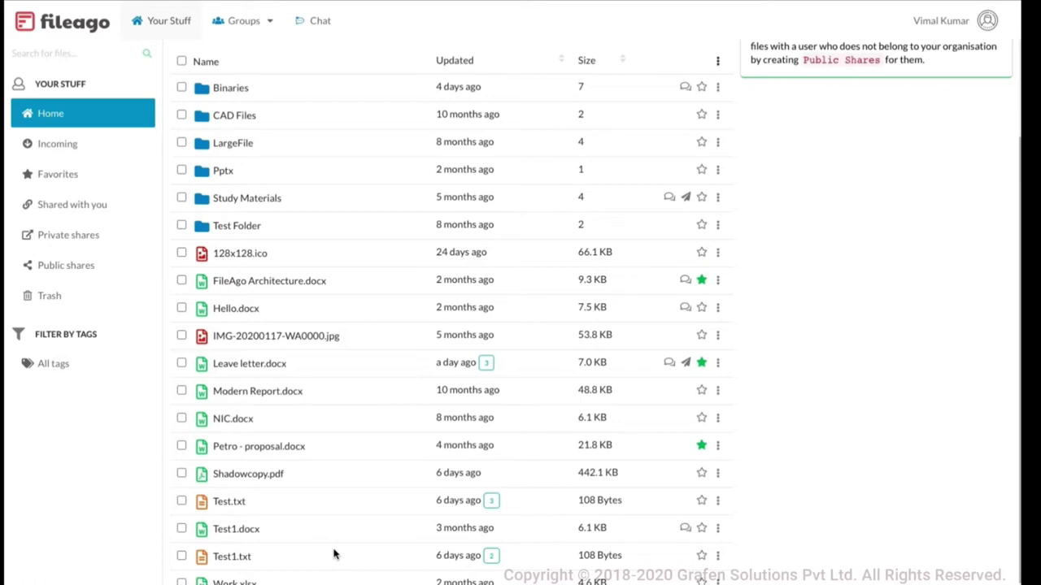
pyautogui.click(276, 288)
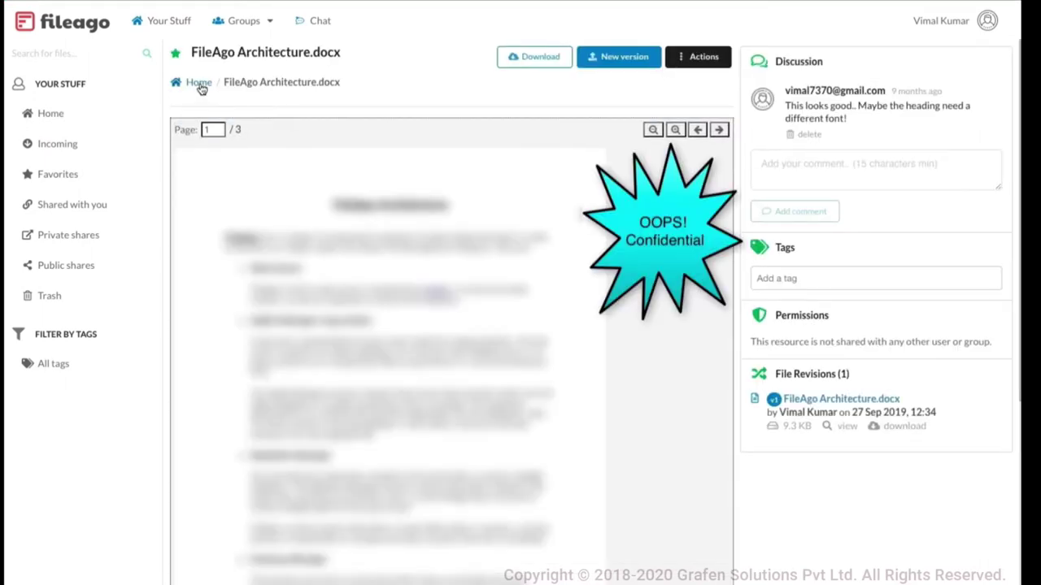
pyautogui.click(199, 83)
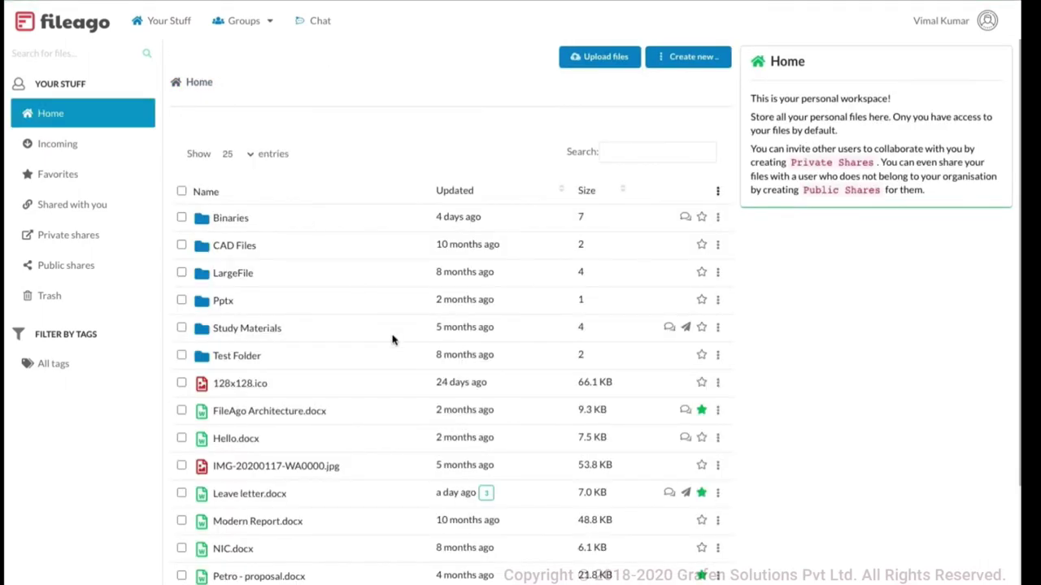
pyautogui.scroll(-3, 392, 340)
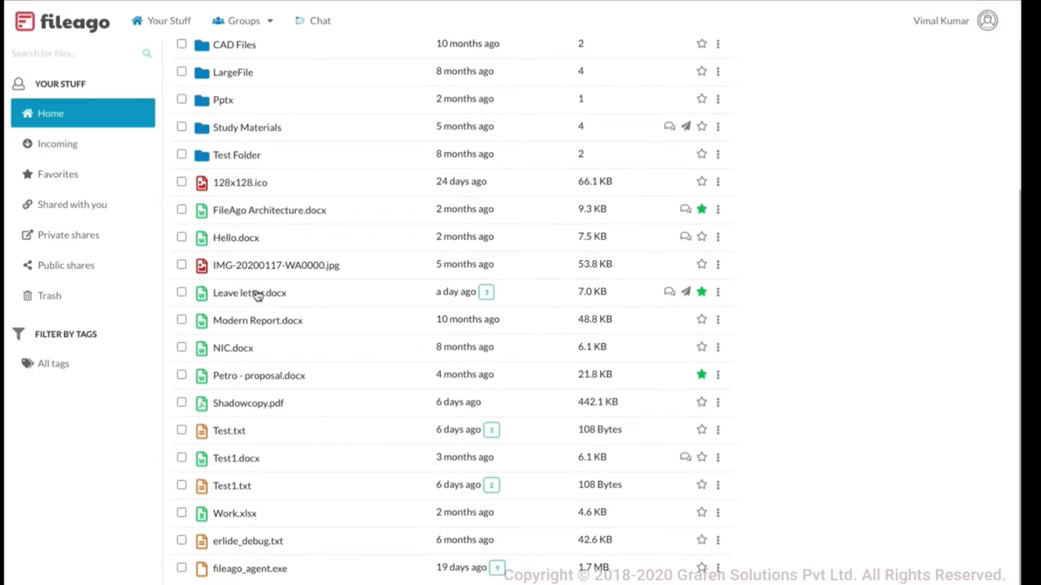
pyautogui.click(257, 296)
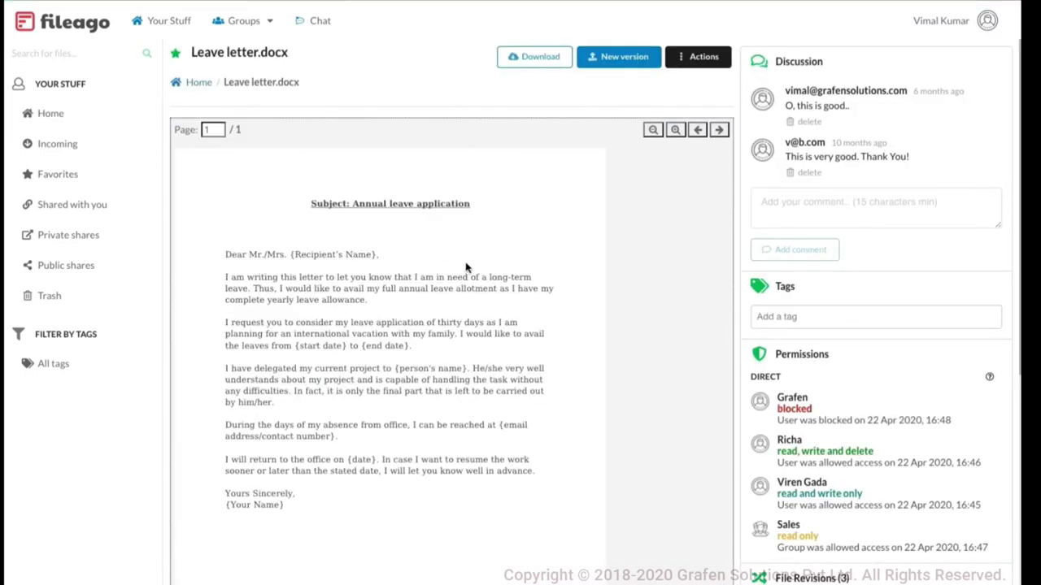
pyautogui.scroll(-2, 464, 233)
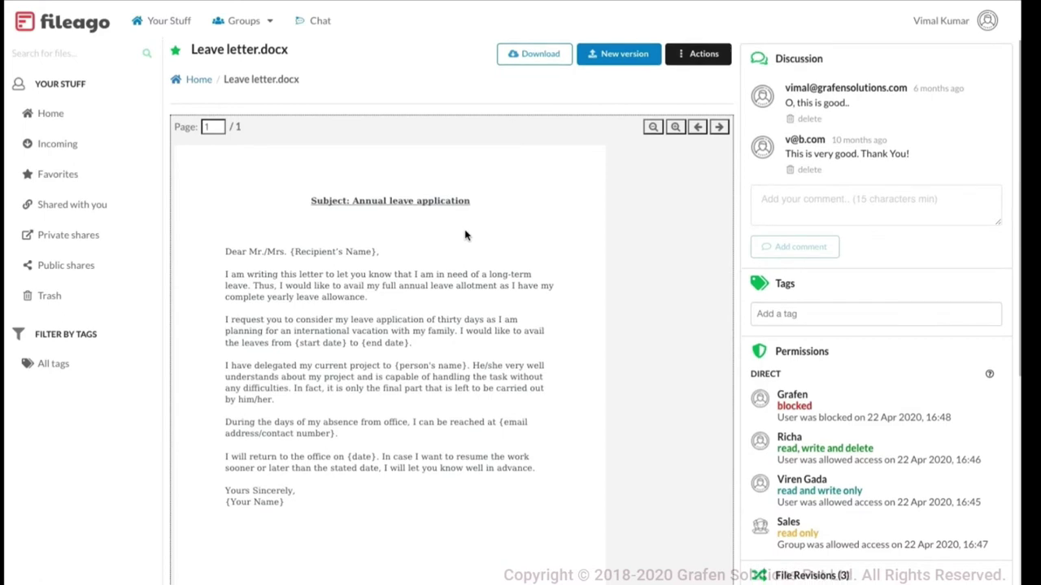
pyautogui.hotkey('alt', 'Left')
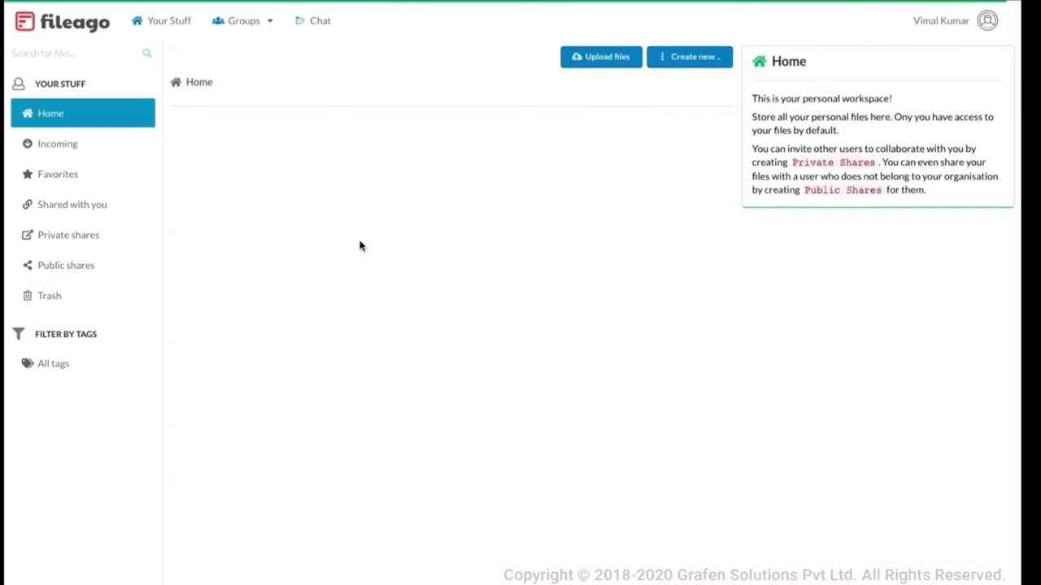
pyautogui.scroll(-3, 361, 244)
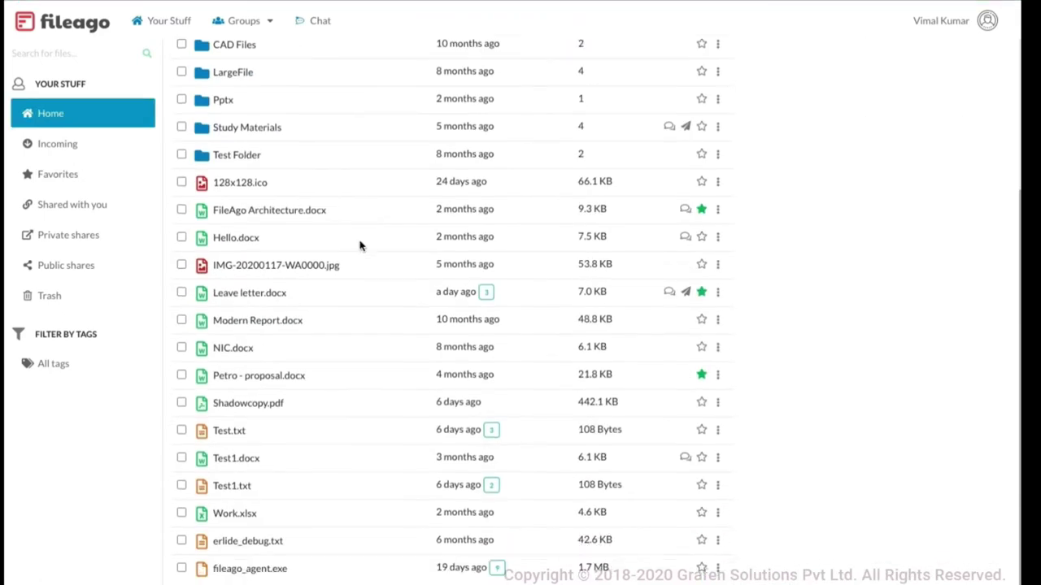
pyautogui.click(260, 404)
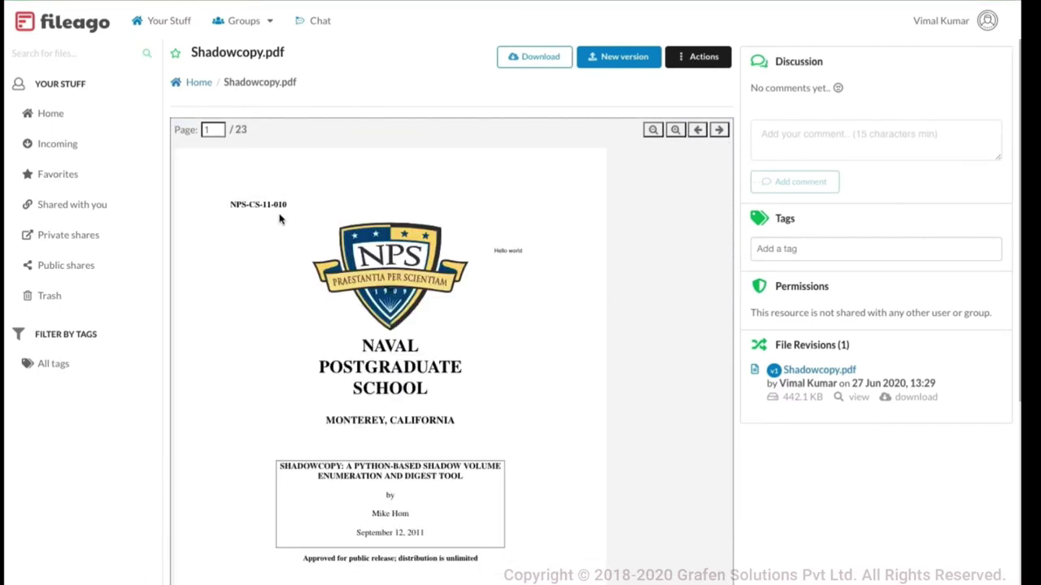
pyautogui.click(718, 130)
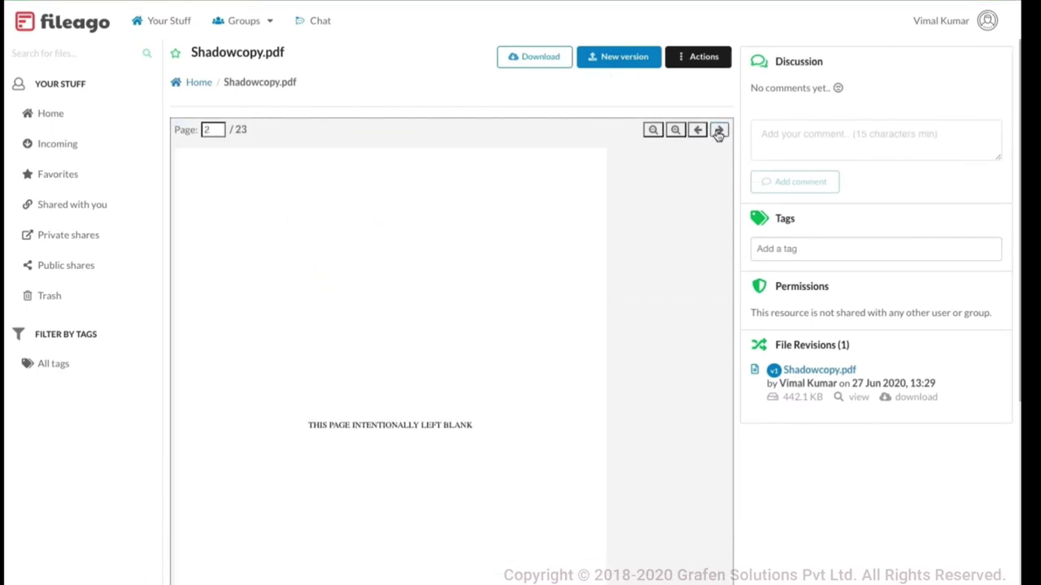
pyautogui.click(718, 131)
pyautogui.click(718, 131)
pyautogui.click(718, 131)
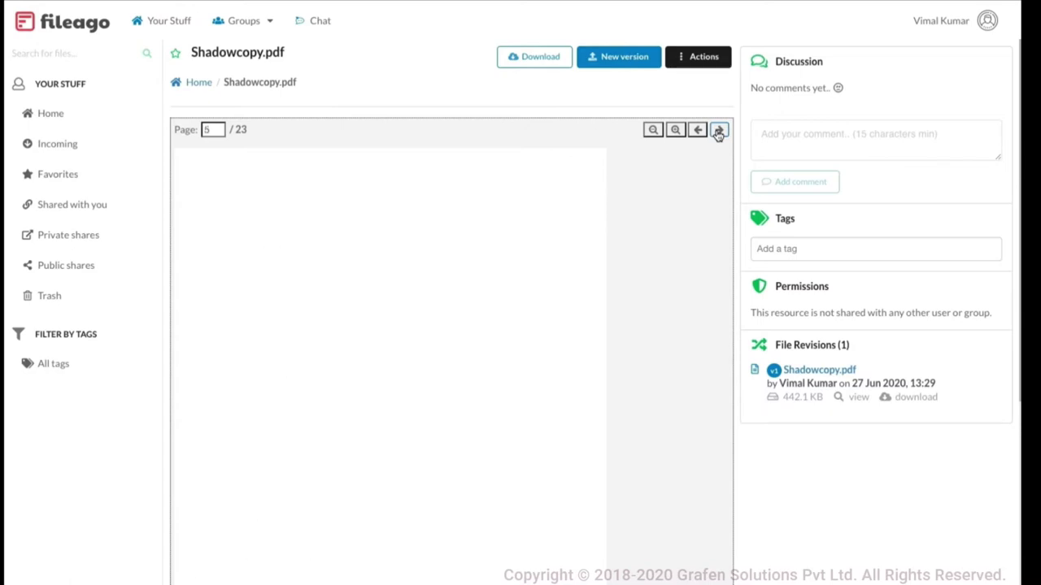
pyautogui.doubleClick(718, 130)
pyautogui.click(675, 131)
pyautogui.click(675, 130)
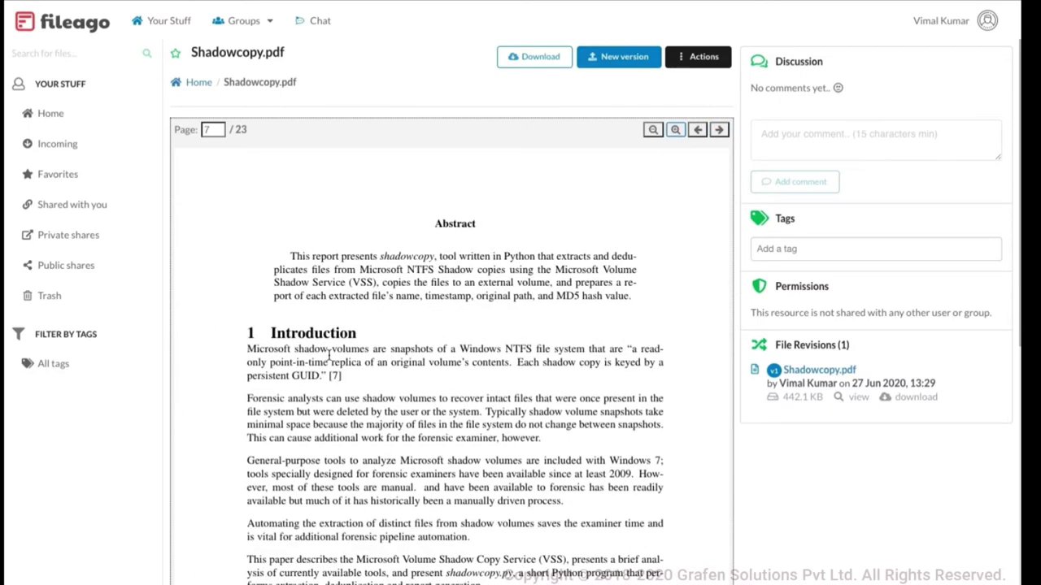
pyautogui.moveTo(362, 365); pyautogui.dragTo(370, 370)
pyautogui.click(366, 368)
pyautogui.click(202, 83)
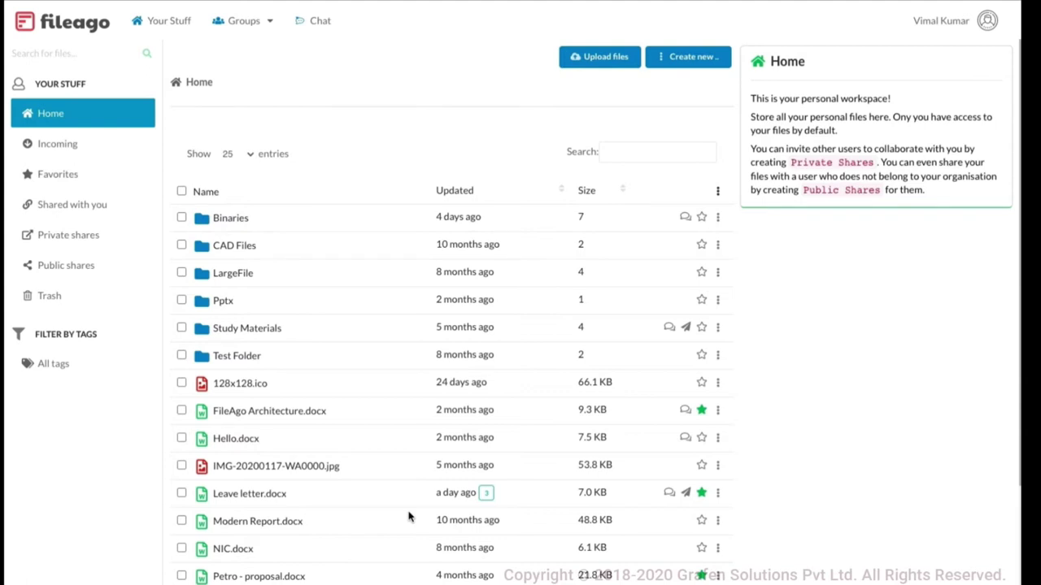
# Open Leave letter.docx and scroll to its three revisions and three private shares
pyautogui.scroll(-3, 408, 517)
pyautogui.click(248, 298)
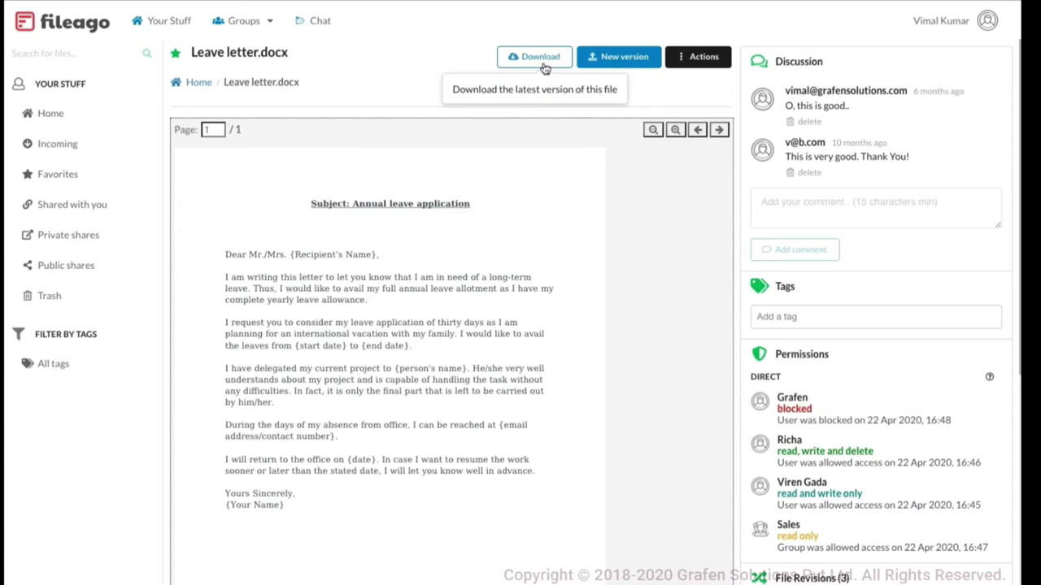
pyautogui.click(540, 65)
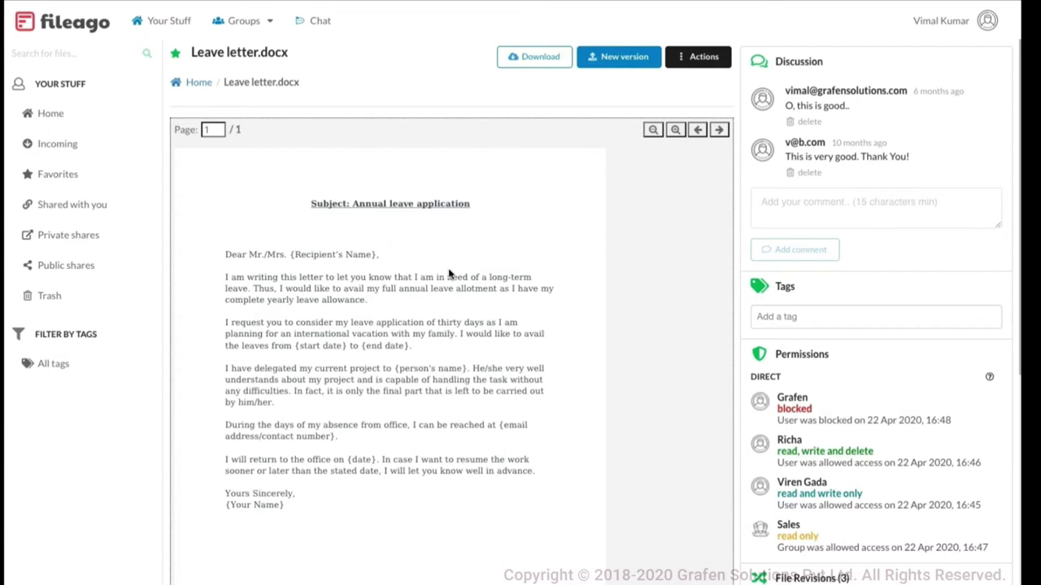
pyautogui.scroll(-1, 450, 274)
pyautogui.scroll(1, 510, 276)
pyautogui.scroll(-5, 493, 276)
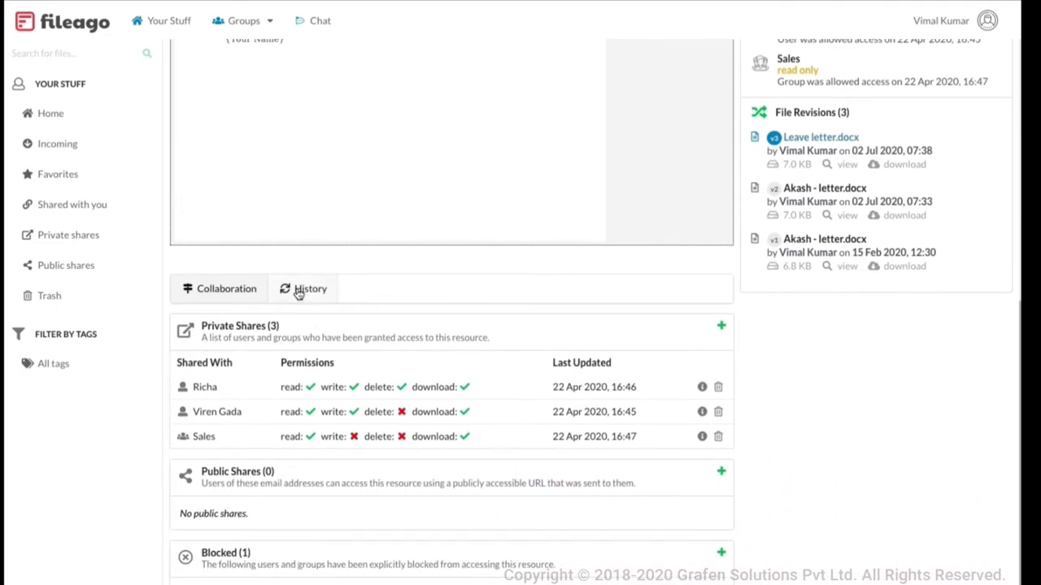
# Show Leave letter.docx's History log and scroll through its recent events
pyautogui.click(308, 299)
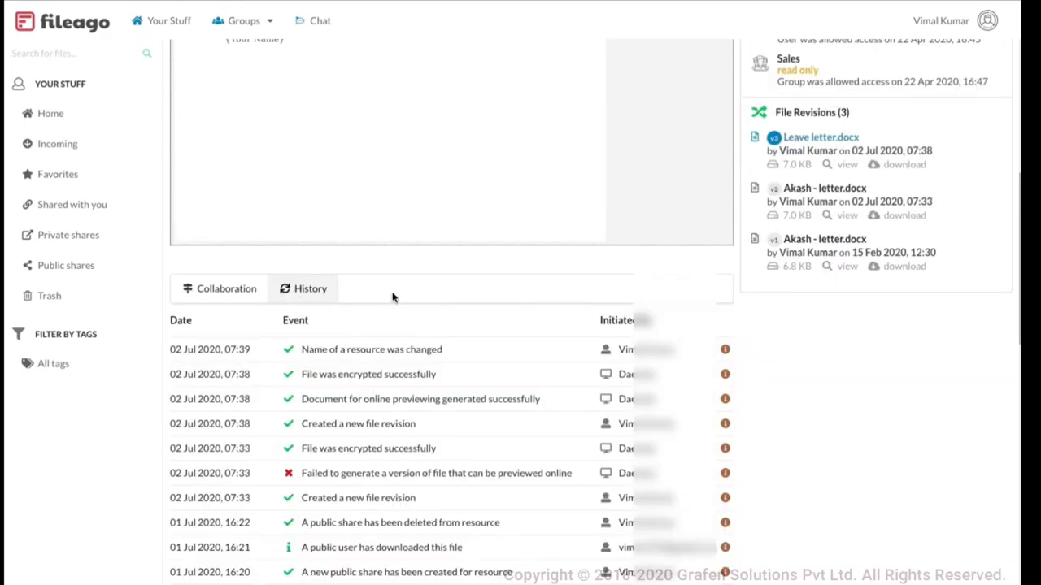
pyautogui.scroll(-2, 515, 348)
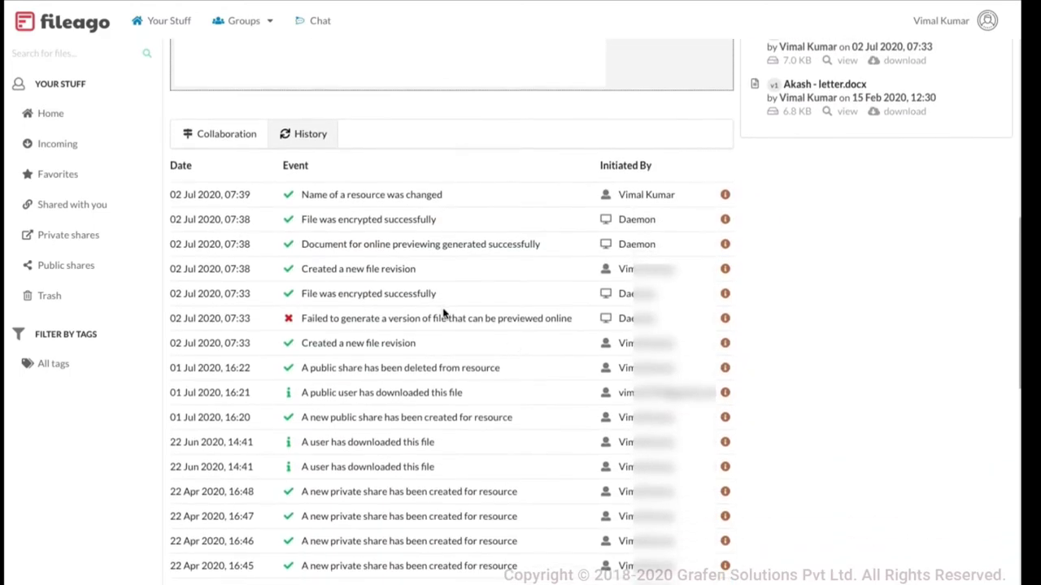
pyautogui.scroll(-2, 444, 314)
pyautogui.scroll(-1, 444, 314)
pyautogui.scroll(3, 444, 313)
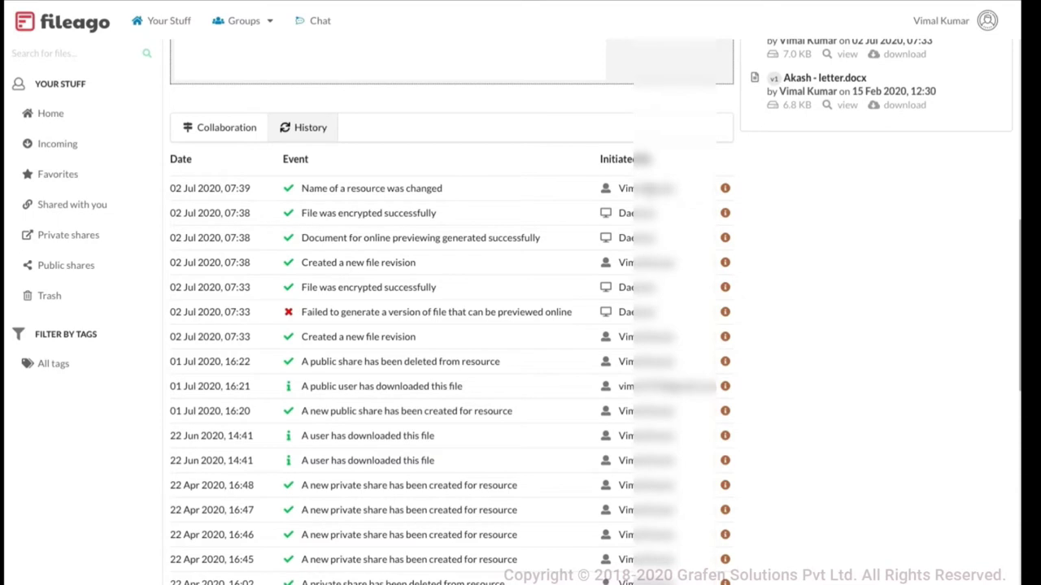
# Expand the name-change and public-download events and highlight the downloader's IP address
pyautogui.click(725, 190)
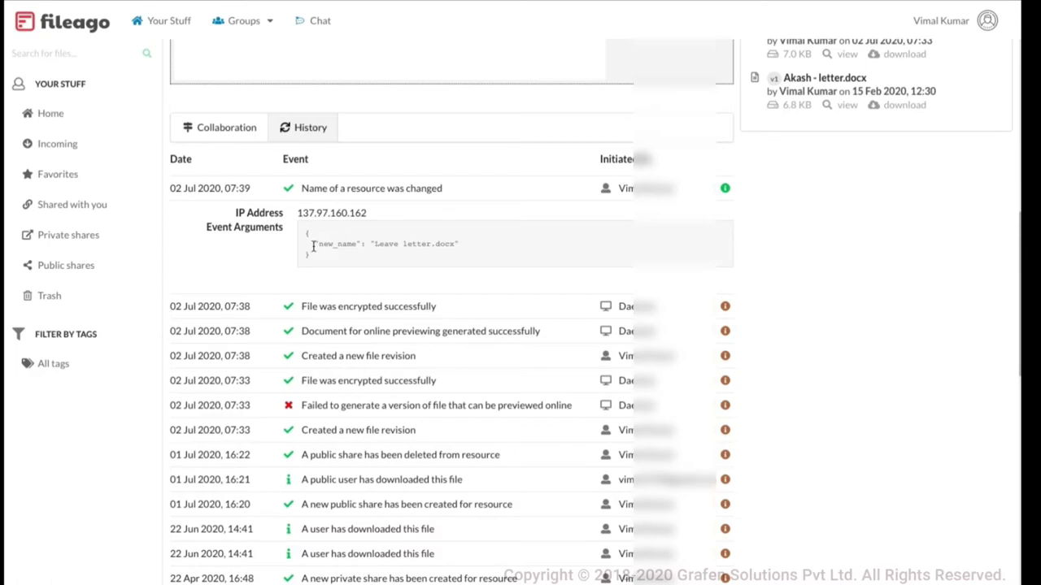
pyautogui.scroll(-5, 425, 242)
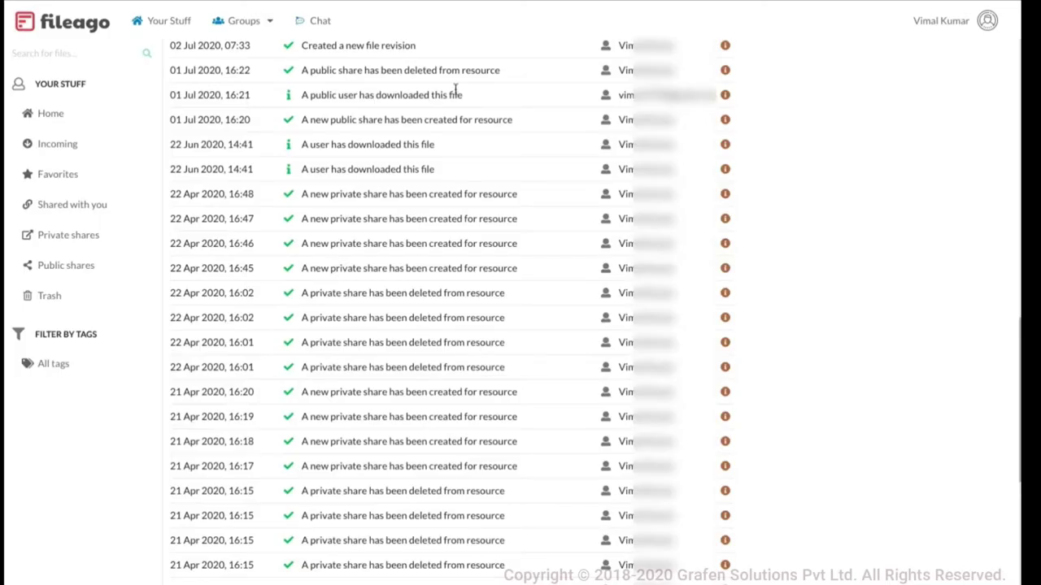
pyautogui.click(724, 95)
pyautogui.moveTo(298, 120); pyautogui.dragTo(376, 120)
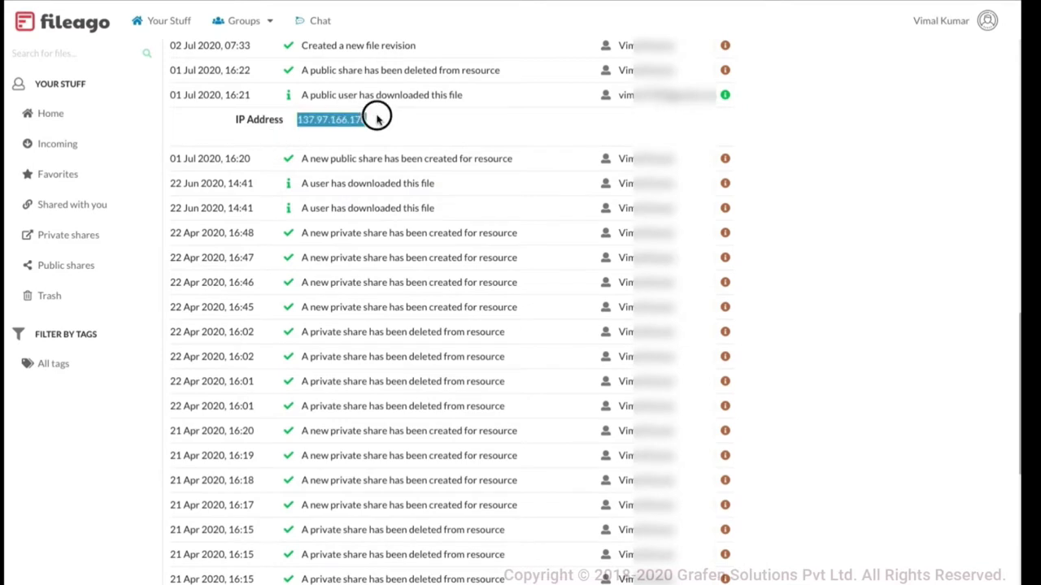
pyautogui.click(503, 140)
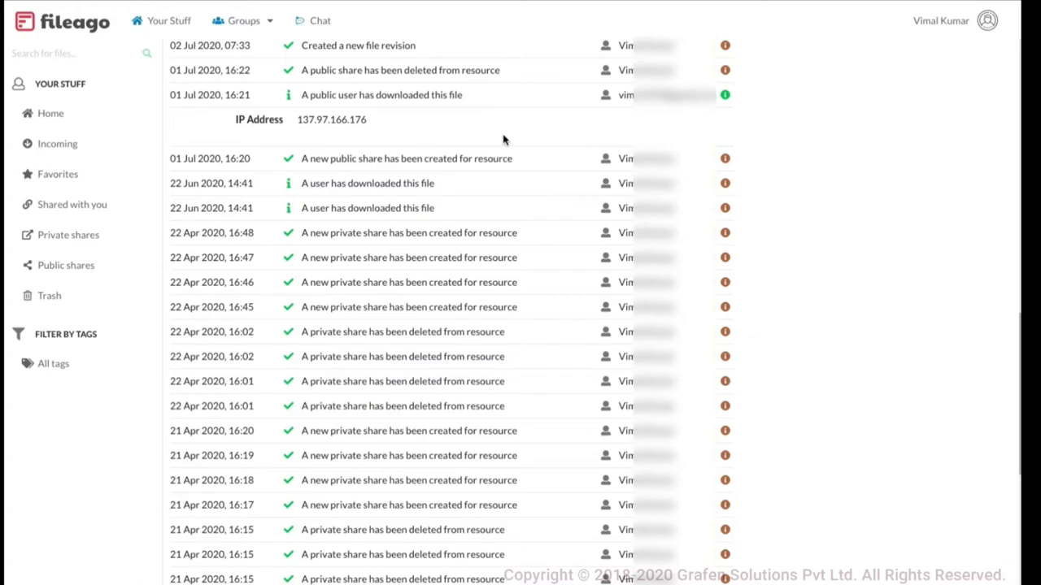
# Scroll down the history log to its earliest March 2019 entries
pyautogui.scroll(-6, 504, 140)
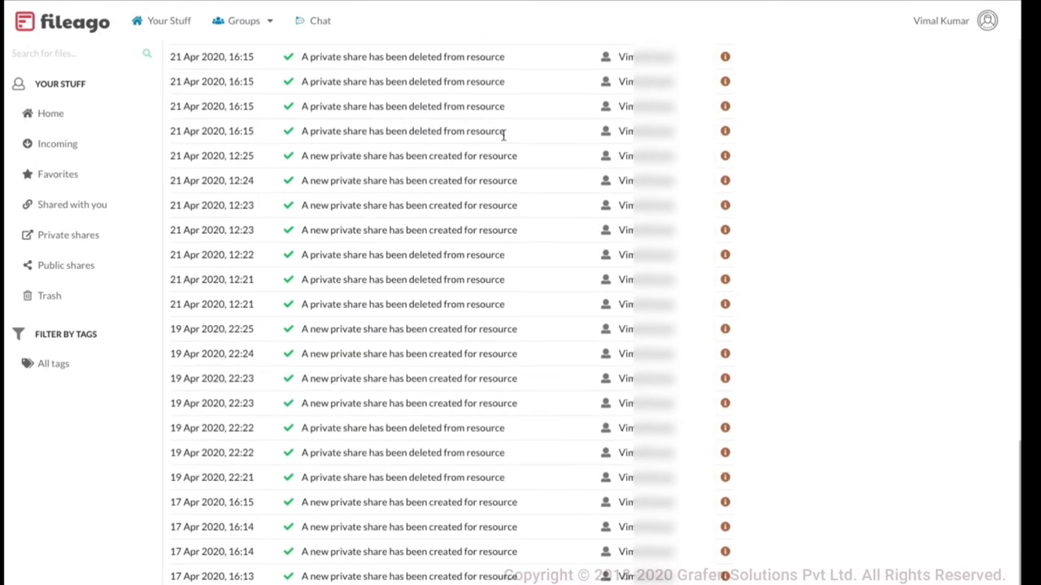
pyautogui.scroll(-2, 503, 136)
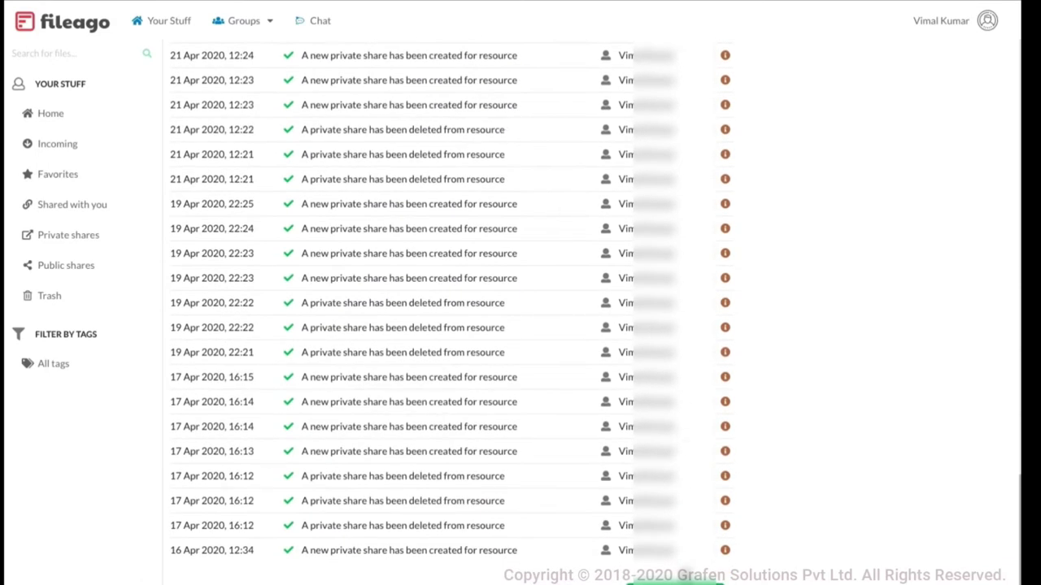
pyautogui.scroll(-15, 546, 435)
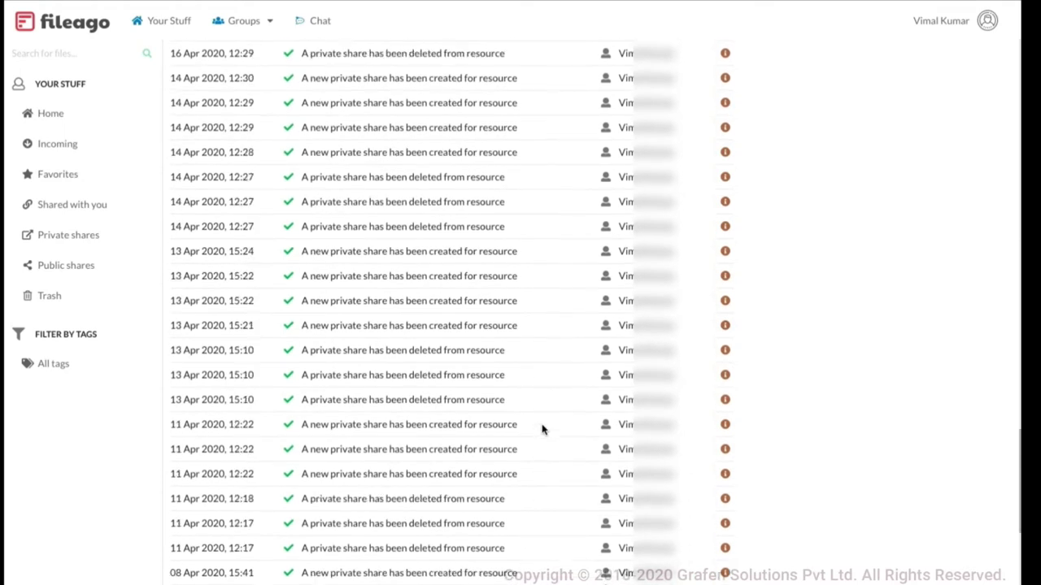
pyautogui.scroll(-1, 555, 429)
pyautogui.scroll(-10, 556, 428)
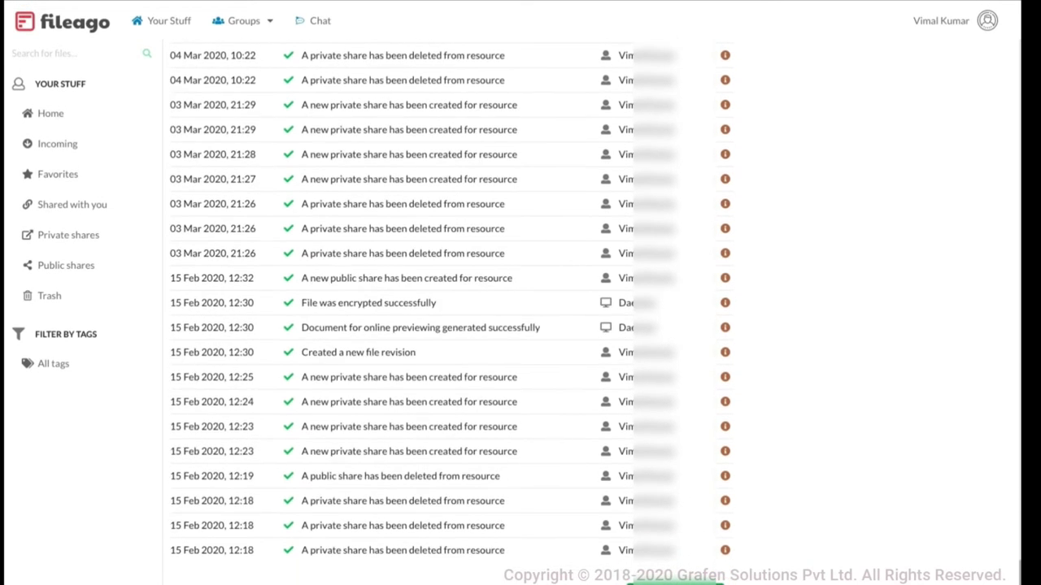
pyautogui.scroll(-10, 524, 396)
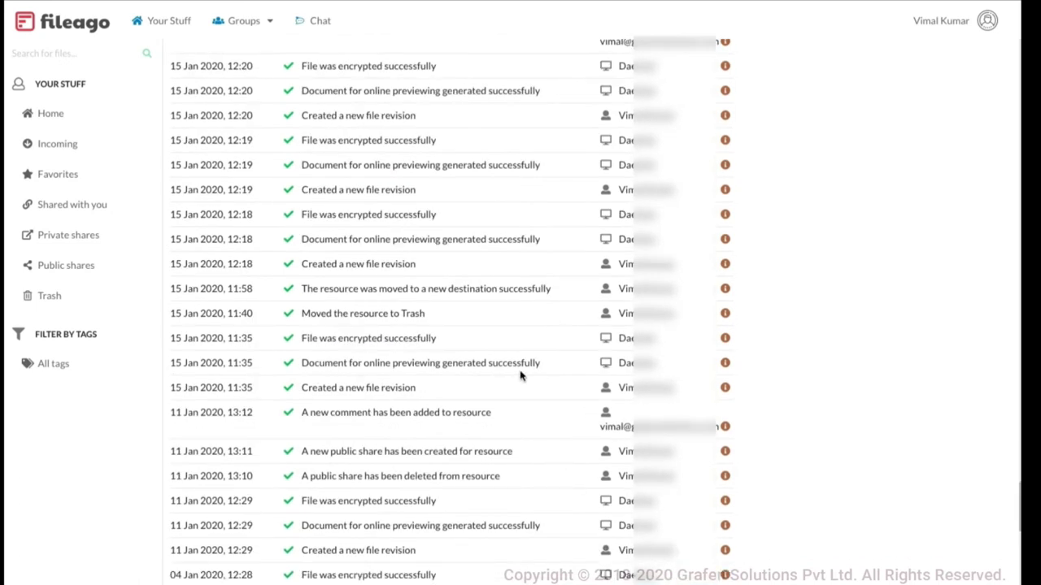
pyautogui.scroll(-10, 521, 371)
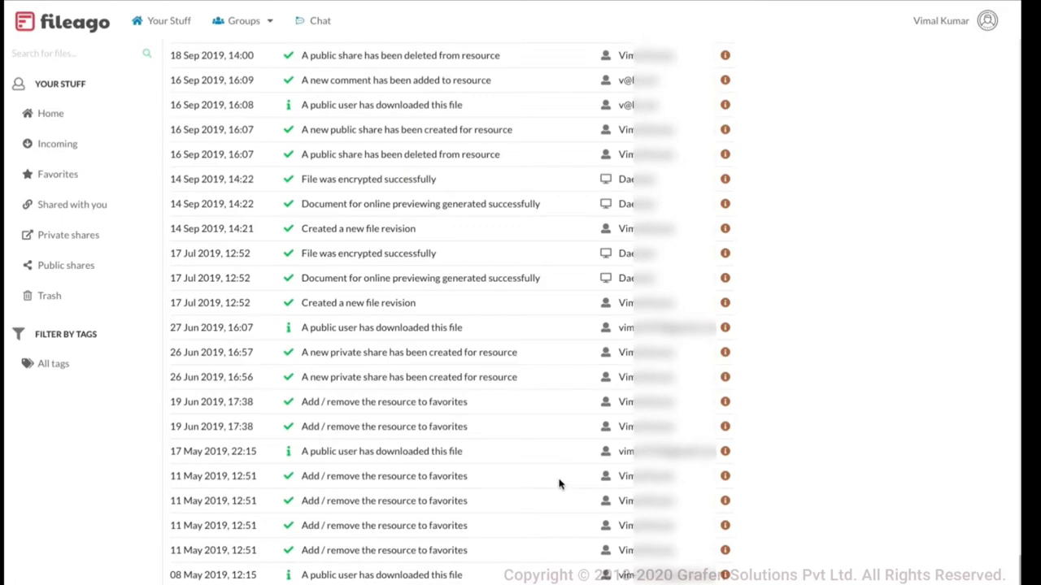
pyautogui.scroll(-6, 558, 483)
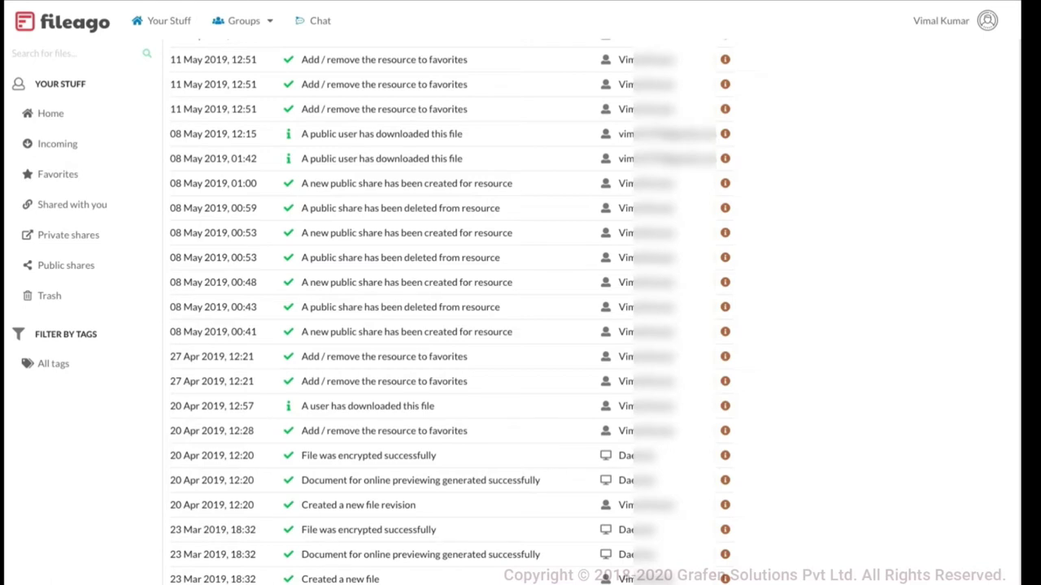
pyautogui.scroll(-1, 435, 580)
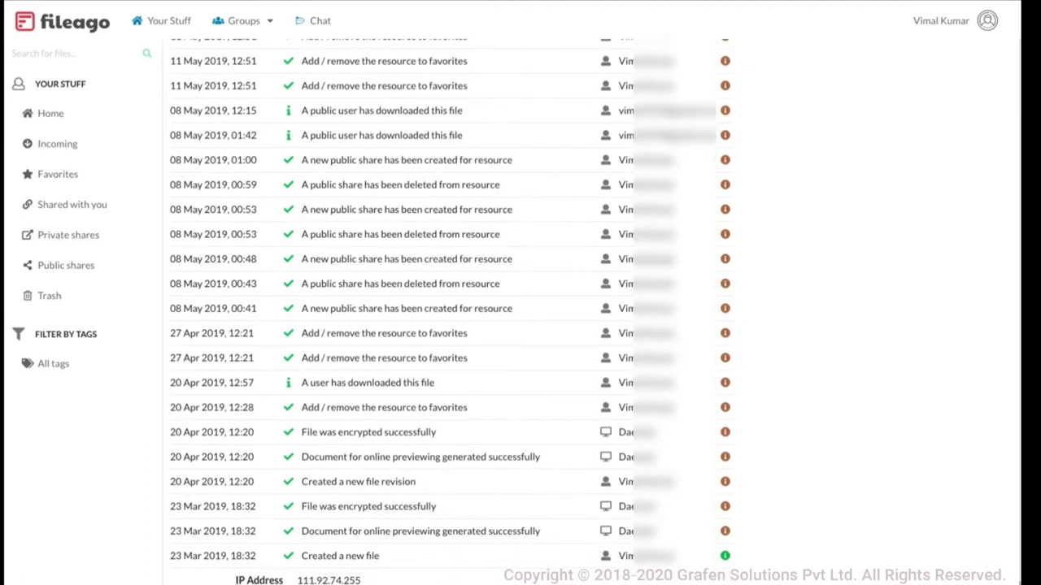
pyautogui.scroll(1, 447, 309)
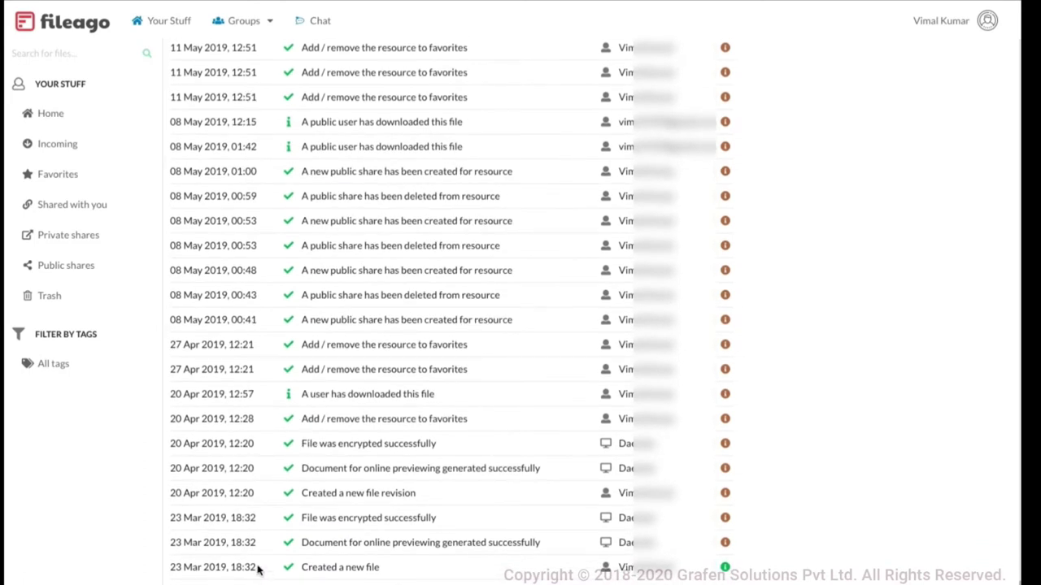
# Highlight the three 23 Mar 2019 events and the encryption event's initiator
pyautogui.moveTo(249, 547); pyautogui.dragTo(193, 517)
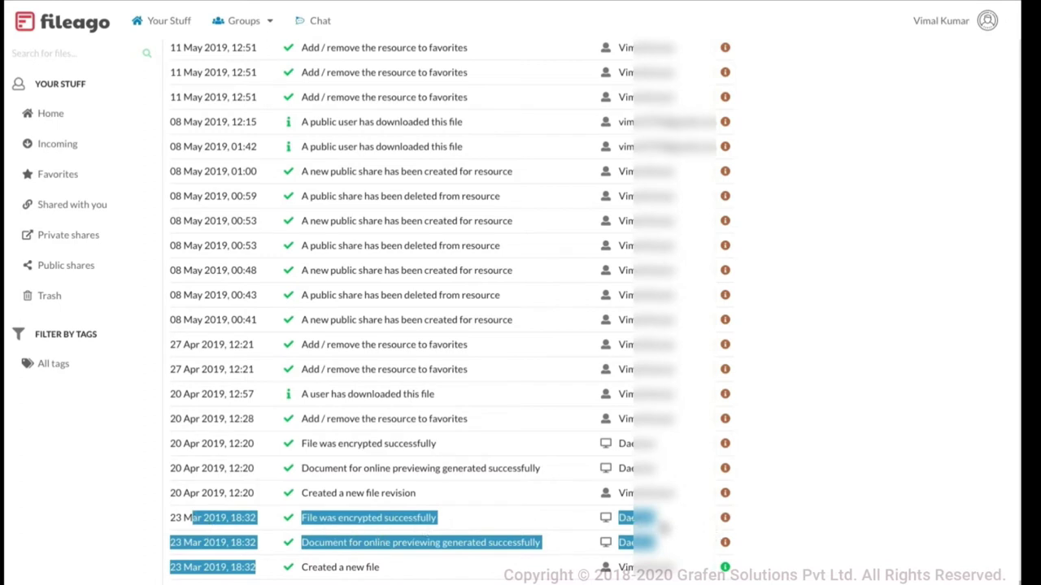
pyautogui.click(660, 525)
pyautogui.doubleClick(636, 518)
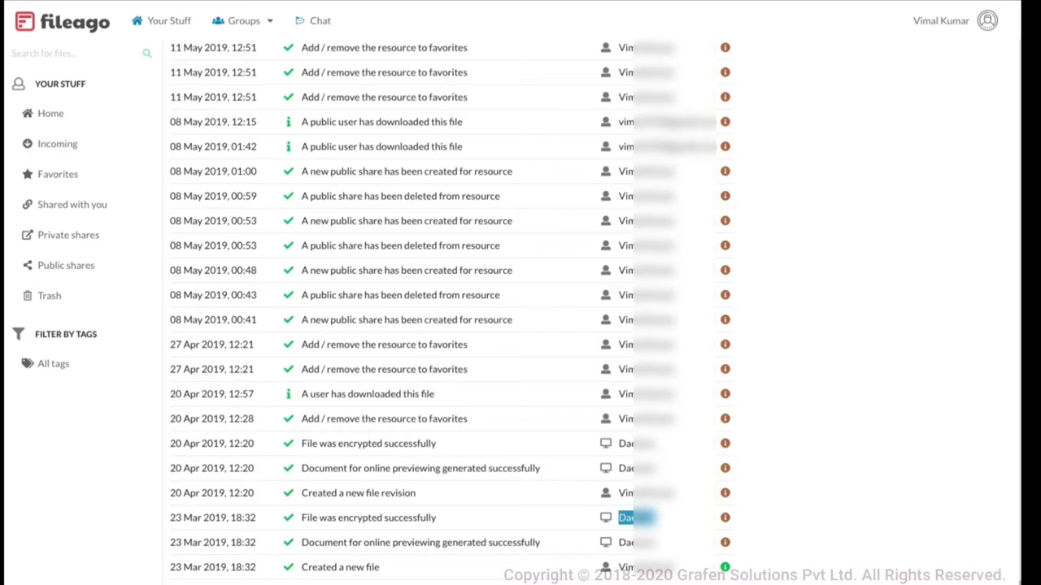
pyautogui.moveTo(266, 570); pyautogui.dragTo(260, 543)
pyautogui.click(260, 543)
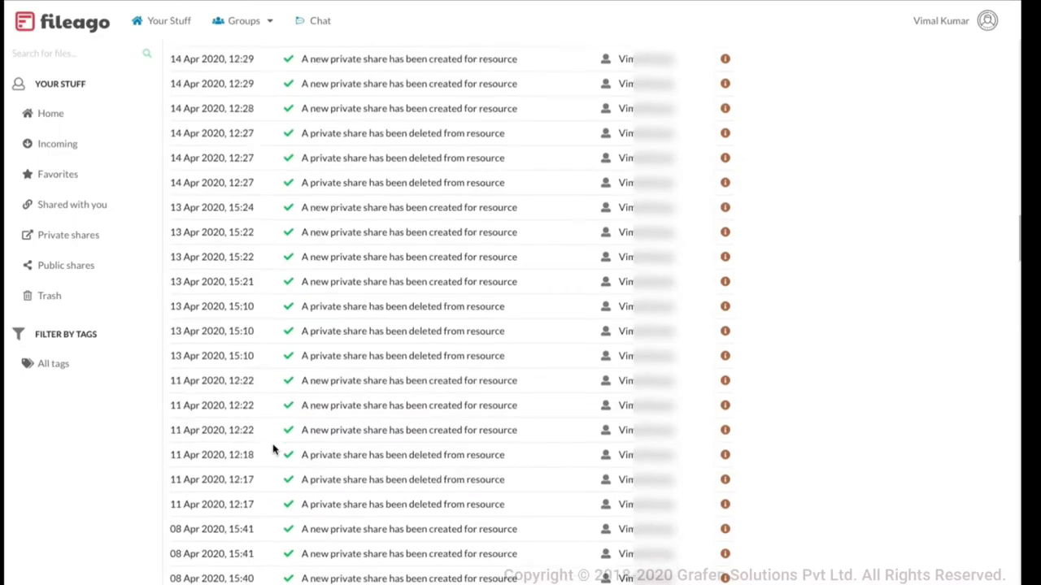
pyautogui.scroll(15, 273, 448)
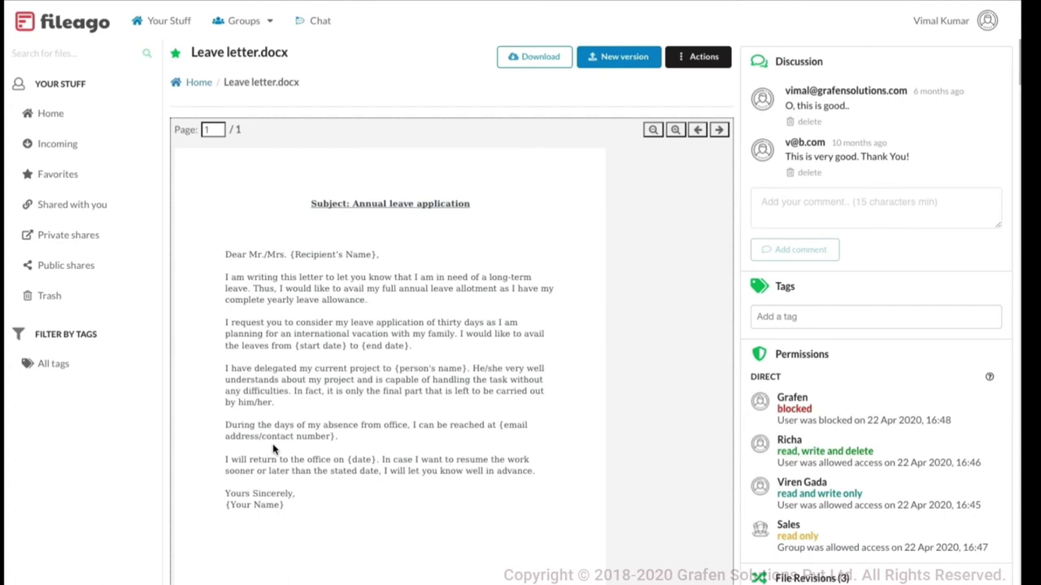
pyautogui.scroll(-3, 273, 449)
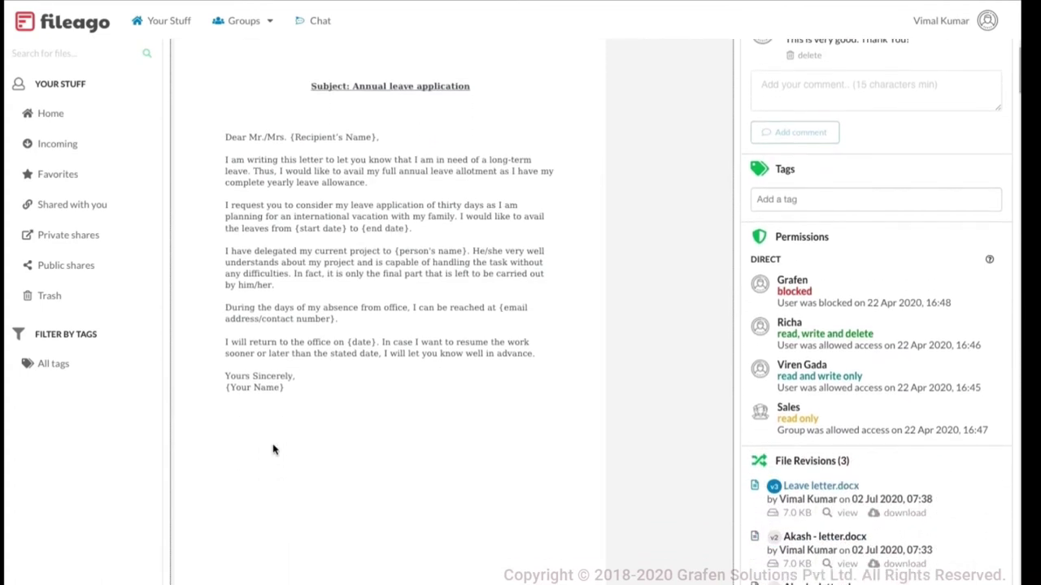
pyautogui.scroll(3, 273, 450)
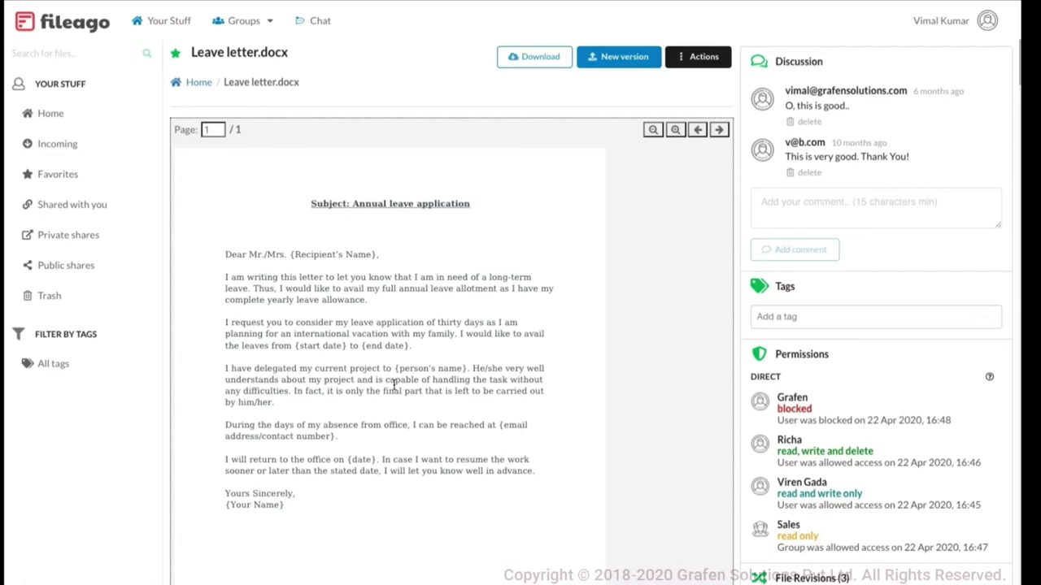
pyautogui.scroll(-4, 393, 385)
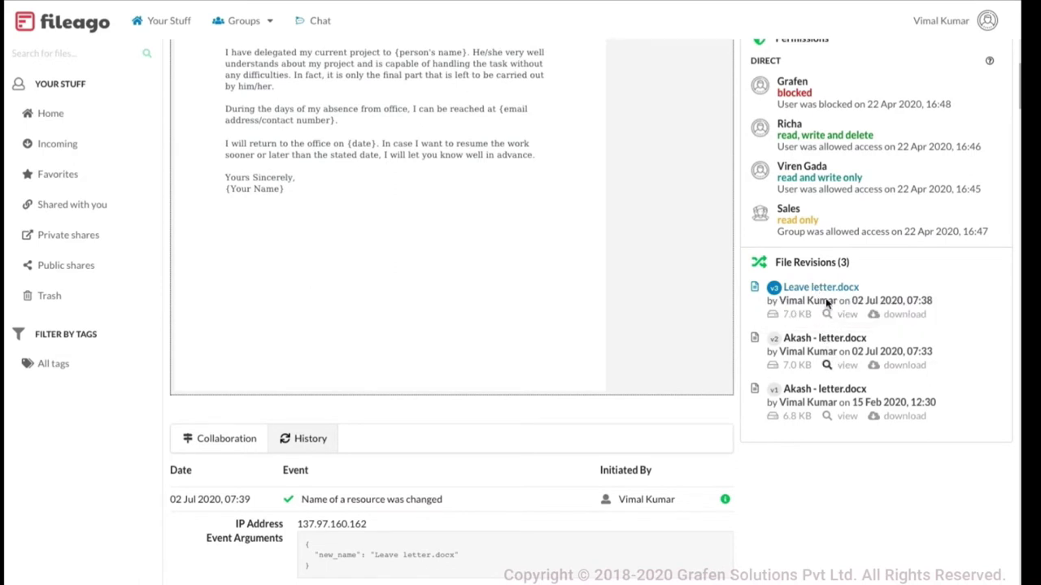
pyautogui.scroll(1, 623, 318)
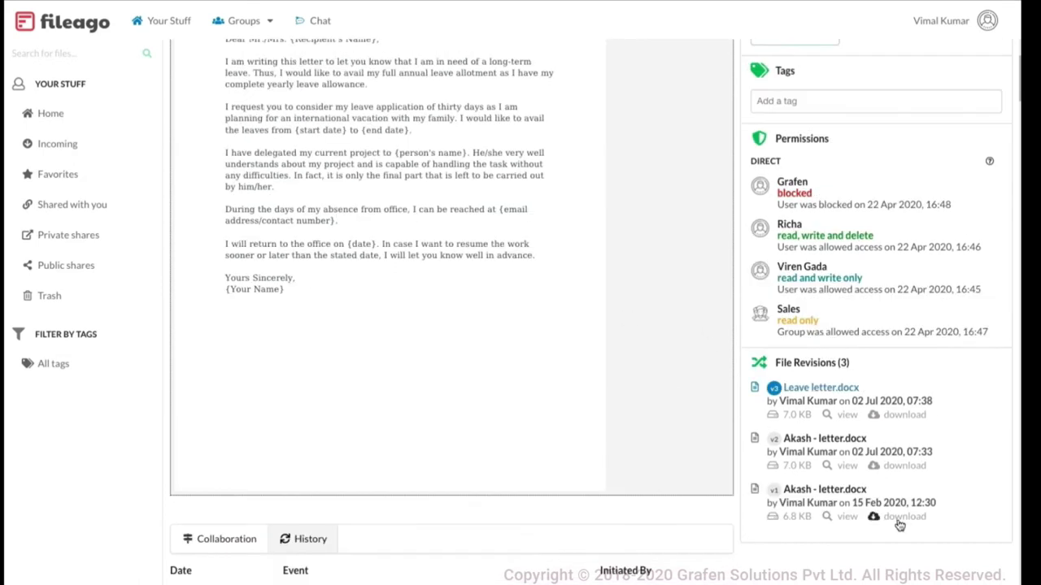
# Load the v1 'Akash - letter.docx' revision from 15 Feb 2020 into the preview
pyautogui.click(847, 466)
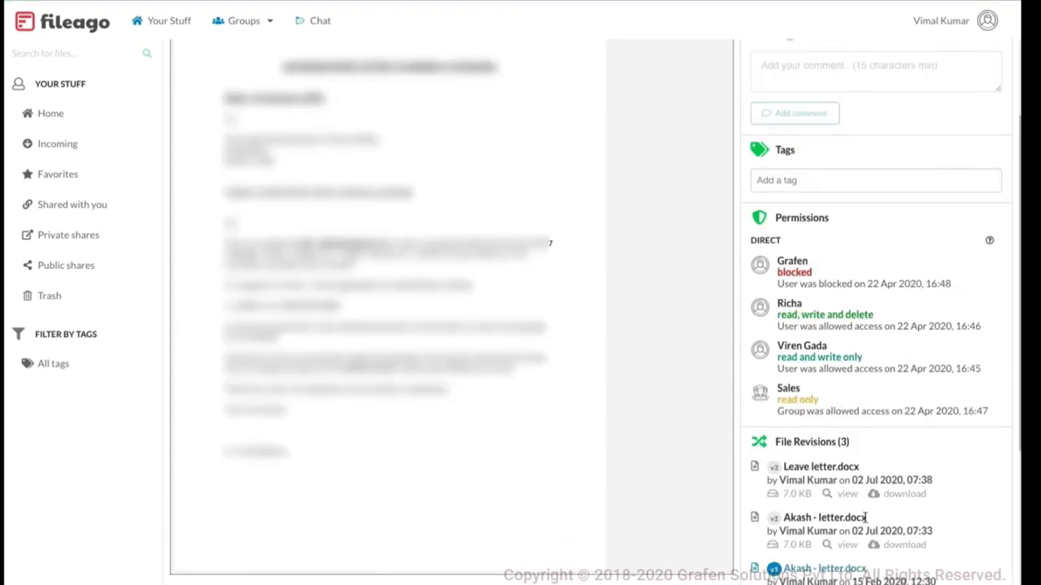
pyautogui.scroll(3, 678, 330)
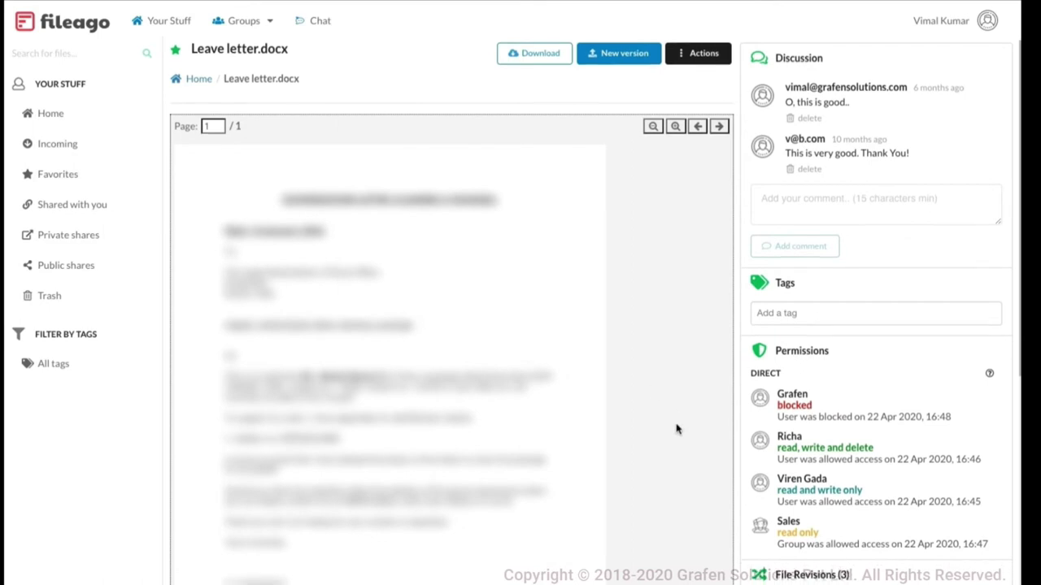
pyautogui.scroll(-4, 675, 429)
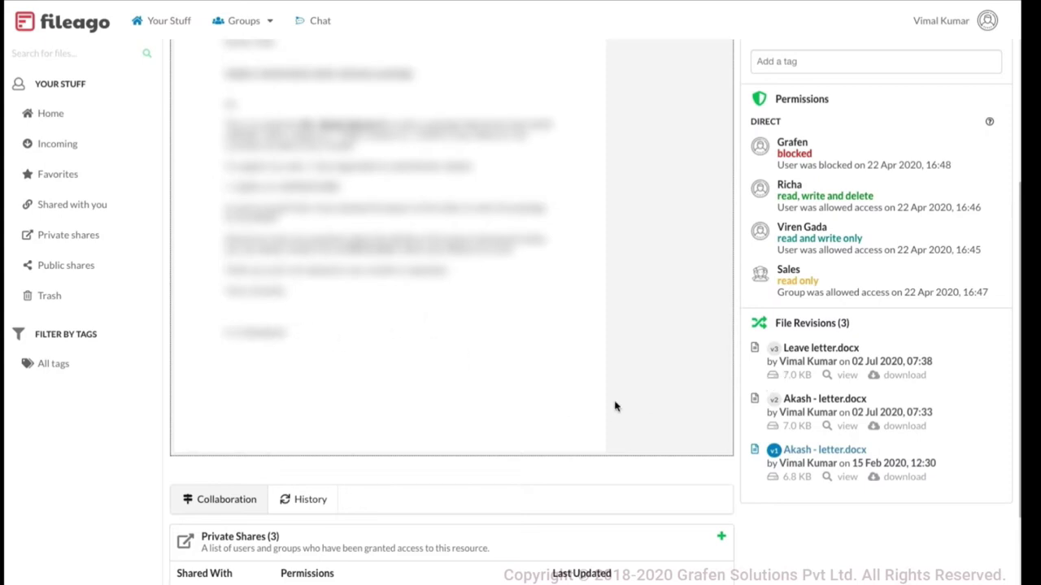
# Switch the preview back to revision v3 and highlight the {Your Name} placeholder in the closing
pyautogui.click(847, 375)
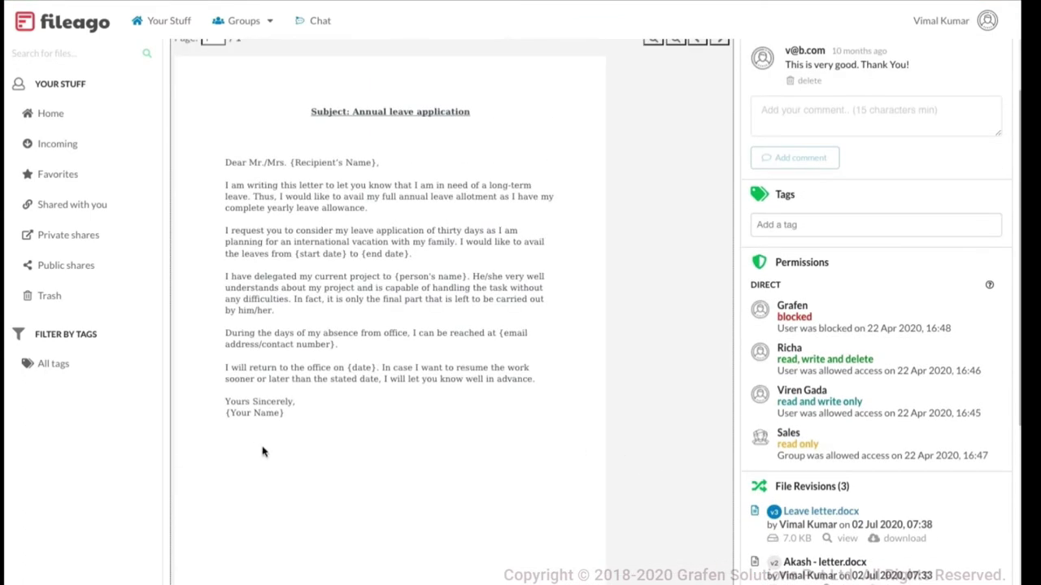
pyautogui.scroll(1, 411, 477)
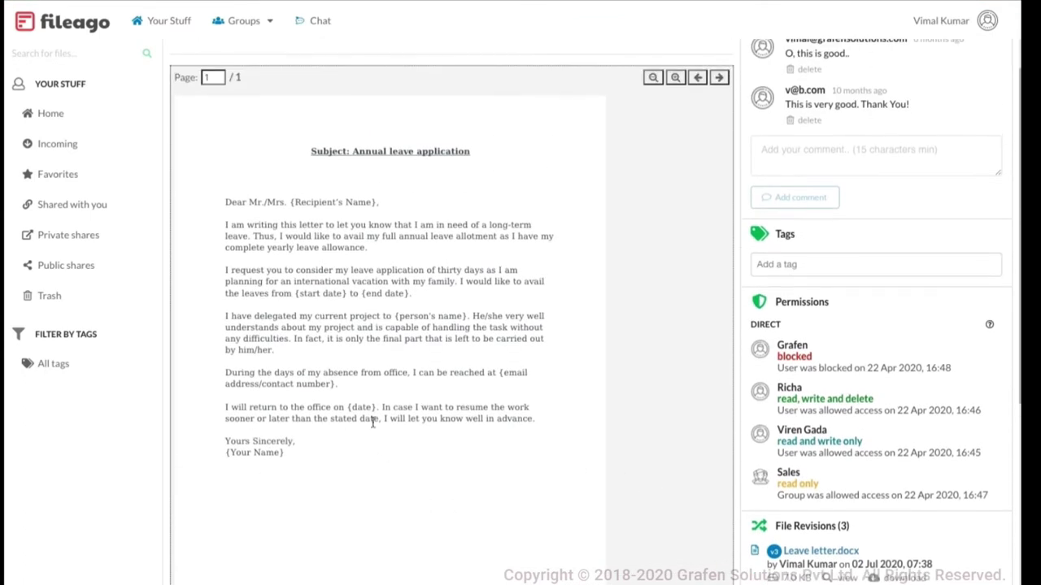
pyautogui.moveTo(284, 452); pyautogui.dragTo(226, 452)
pyautogui.moveTo(284, 453); pyautogui.dragTo(225, 450)
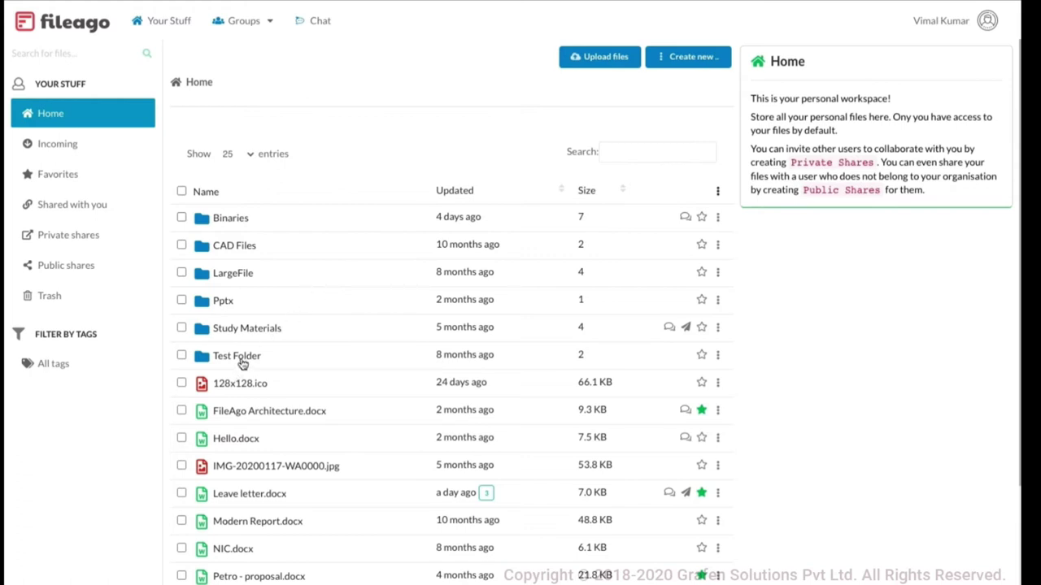
# Scroll the Home list and reopen Leave letter.docx with its preview, comments and revisions
pyautogui.scroll(-3, 414, 550)
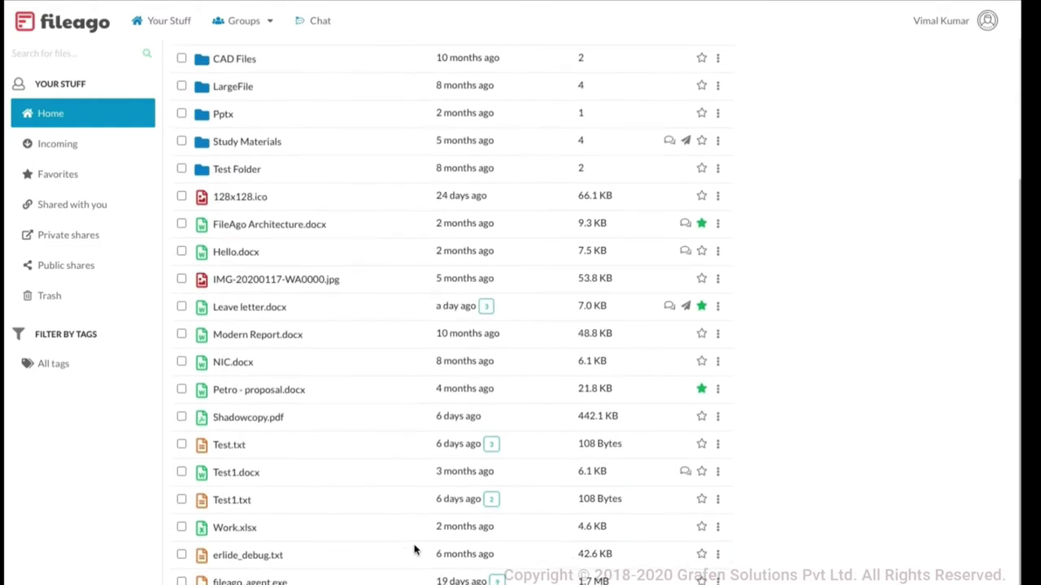
pyautogui.click(255, 309)
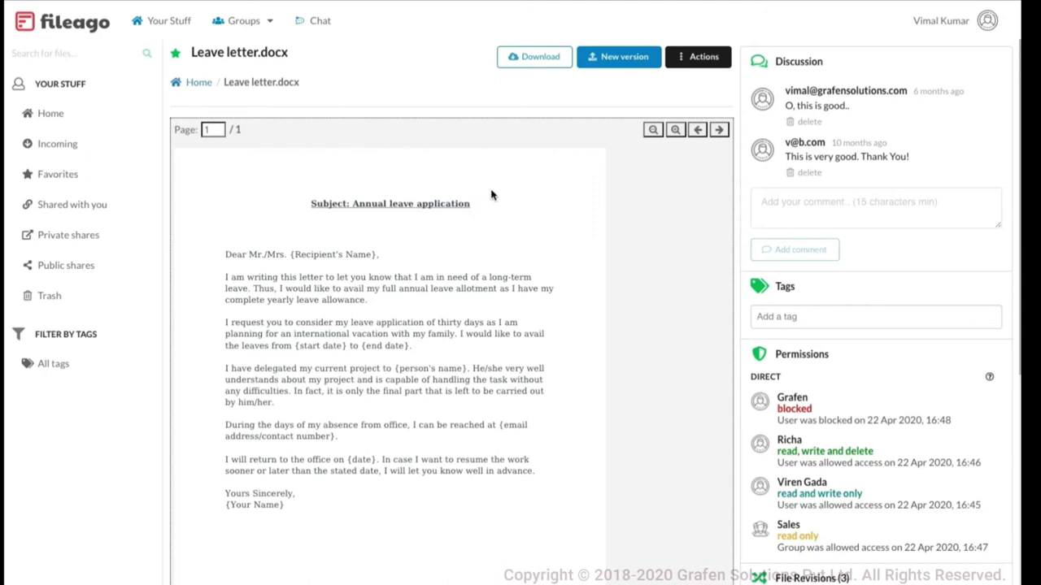
# Scroll to the three private shares, including the Sales group with read and download only
pyautogui.scroll(-1, 492, 195)
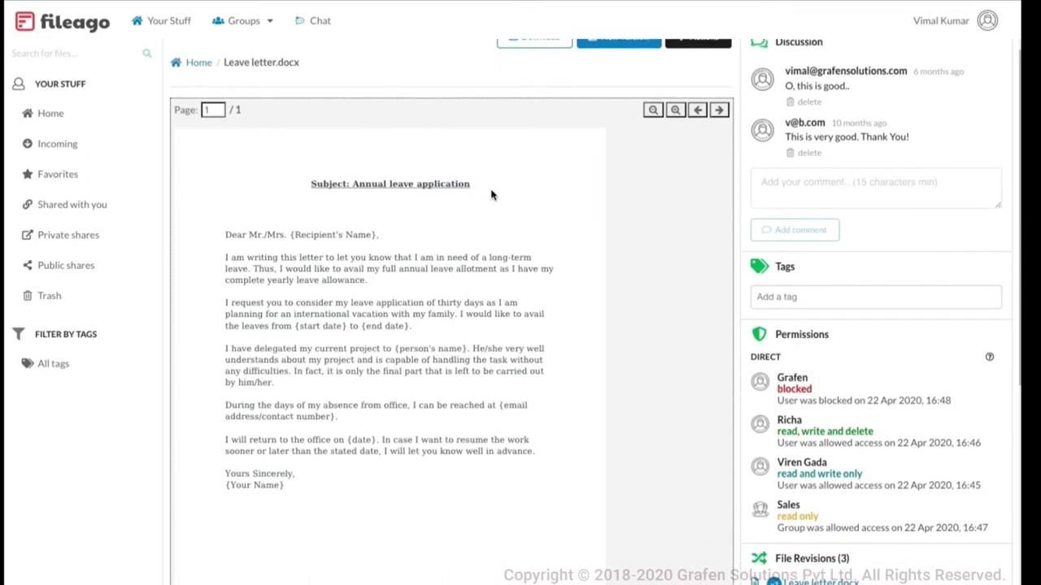
pyautogui.scroll(-2, 491, 196)
pyautogui.scroll(-3, 491, 195)
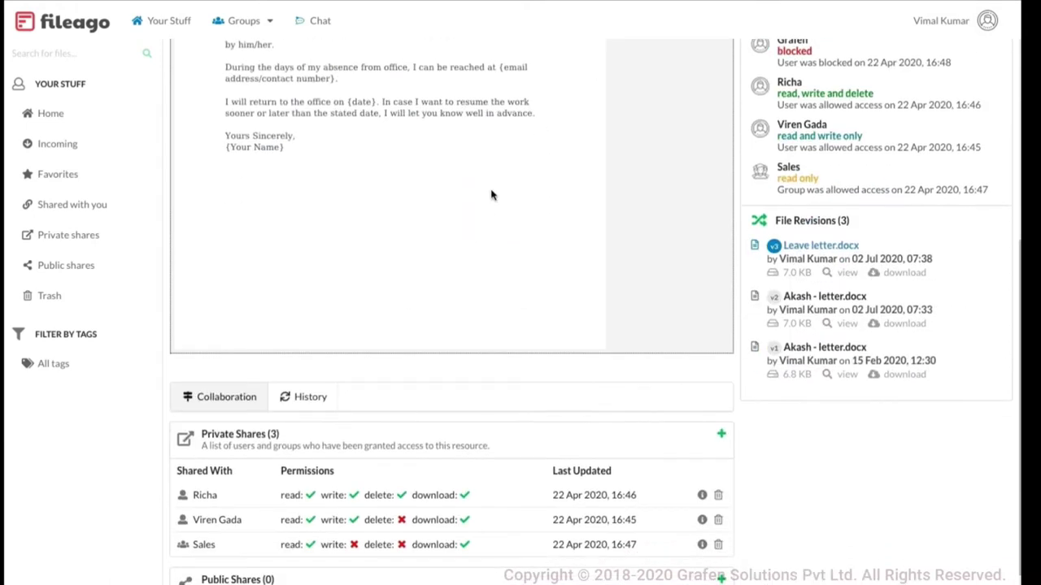
pyautogui.scroll(-2, 491, 195)
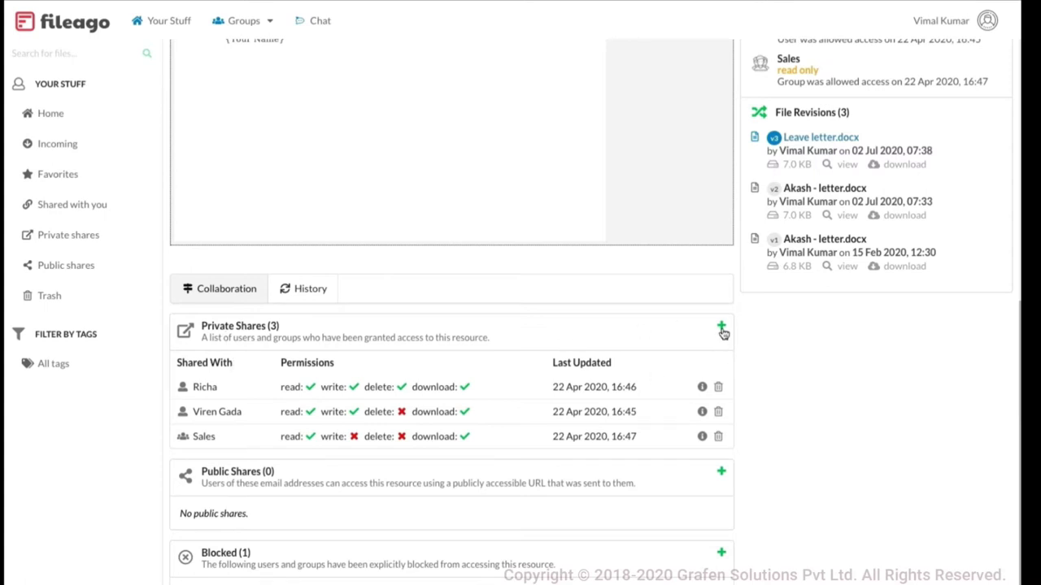
pyautogui.click(721, 327)
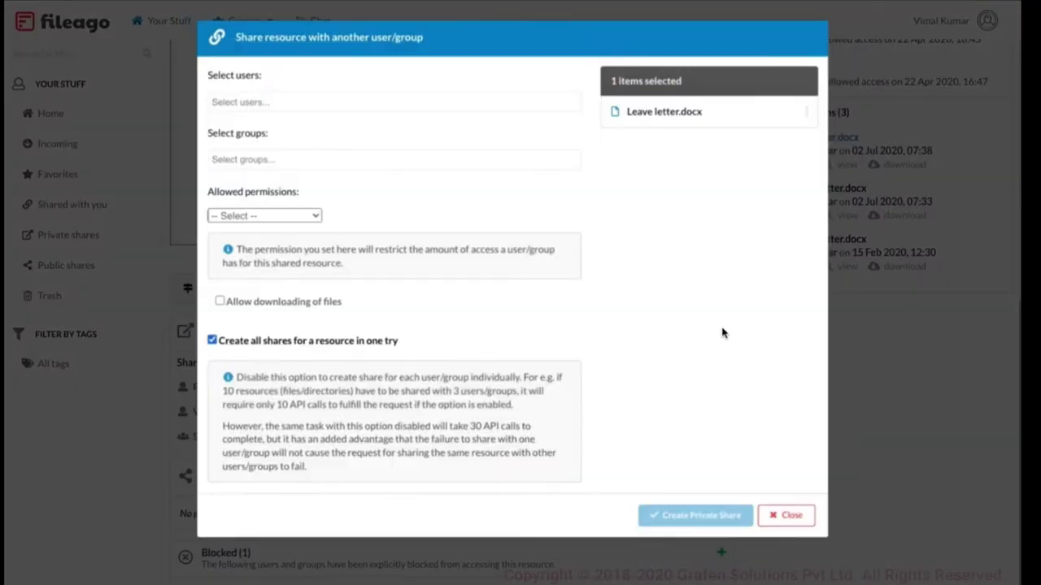
pyautogui.click(310, 102)
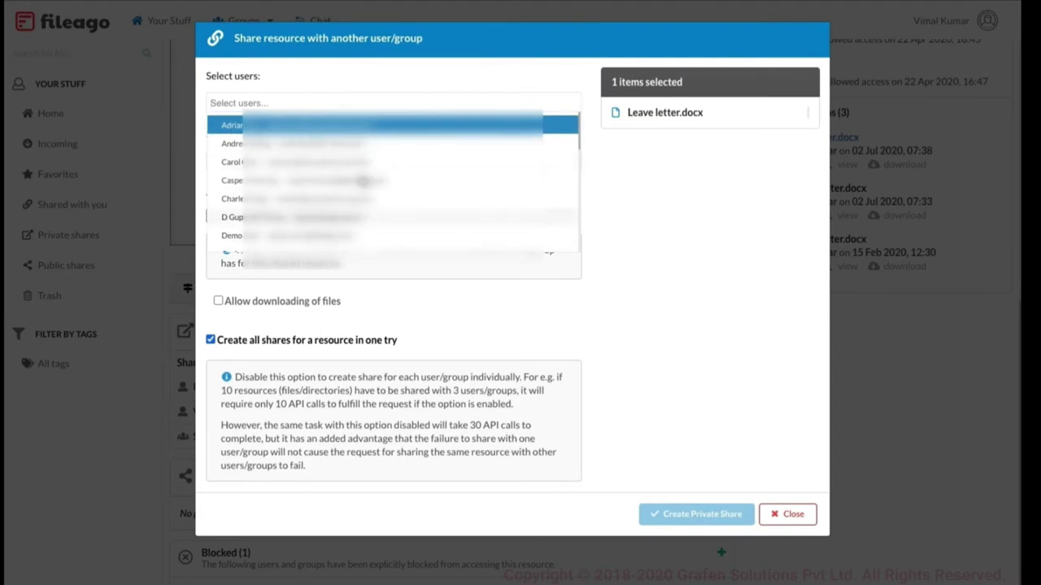
pyautogui.scroll(-1, 365, 165)
pyautogui.scroll(-3, 365, 166)
pyautogui.scroll(5, 331, 195)
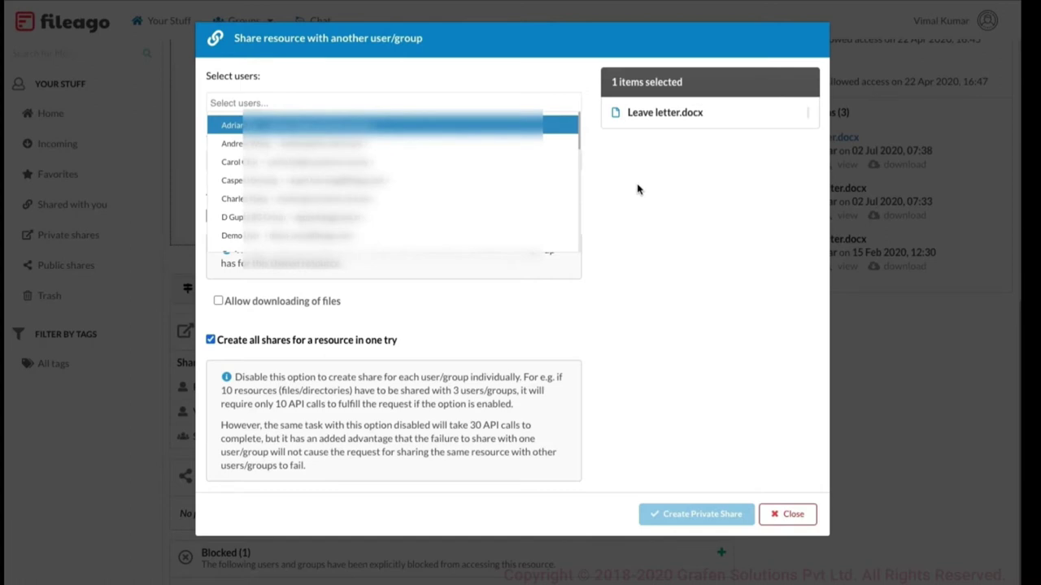
pyautogui.click(639, 209)
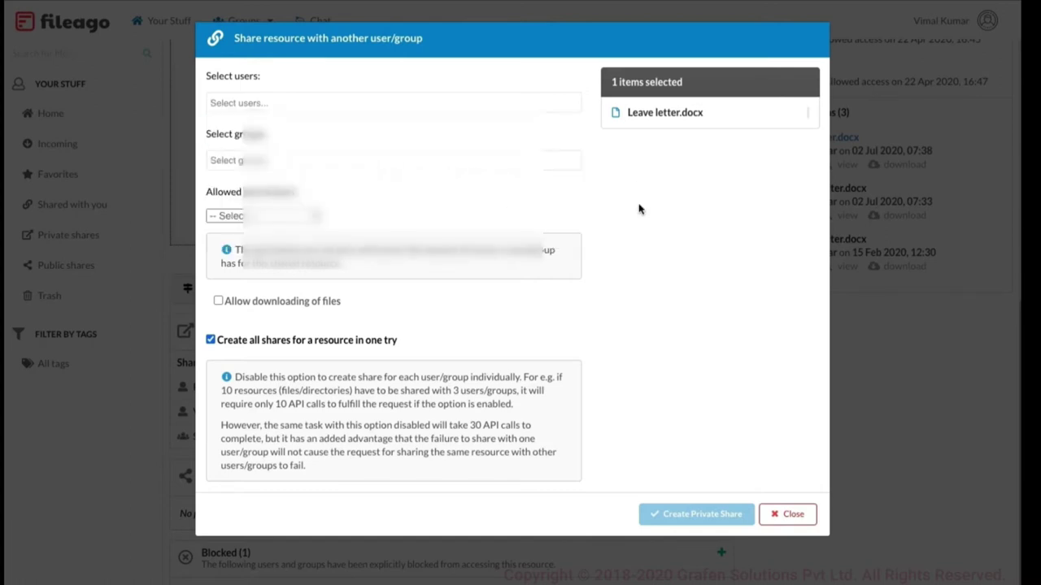
pyautogui.click(263, 215)
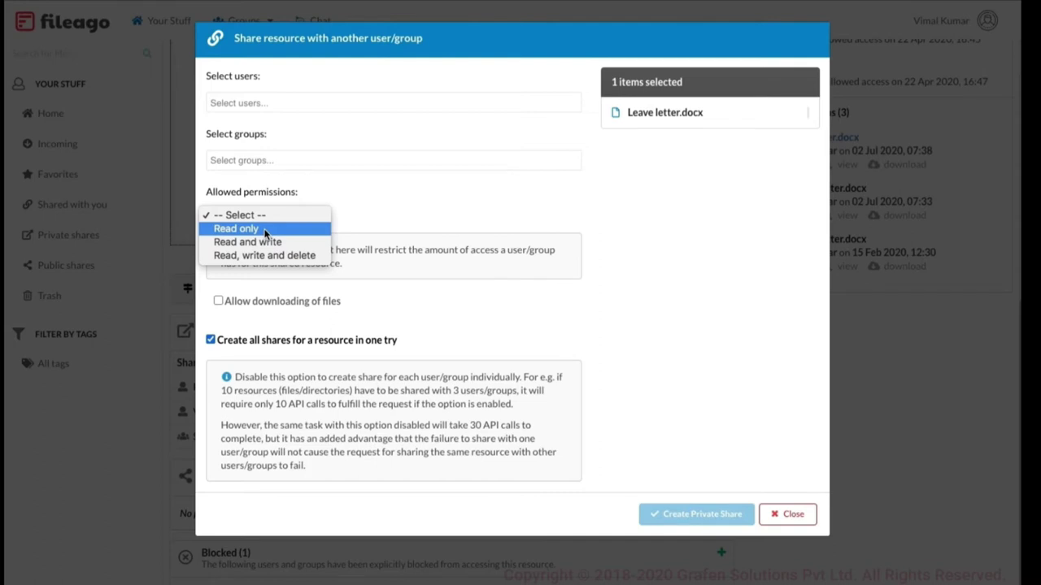
pyautogui.click(255, 230)
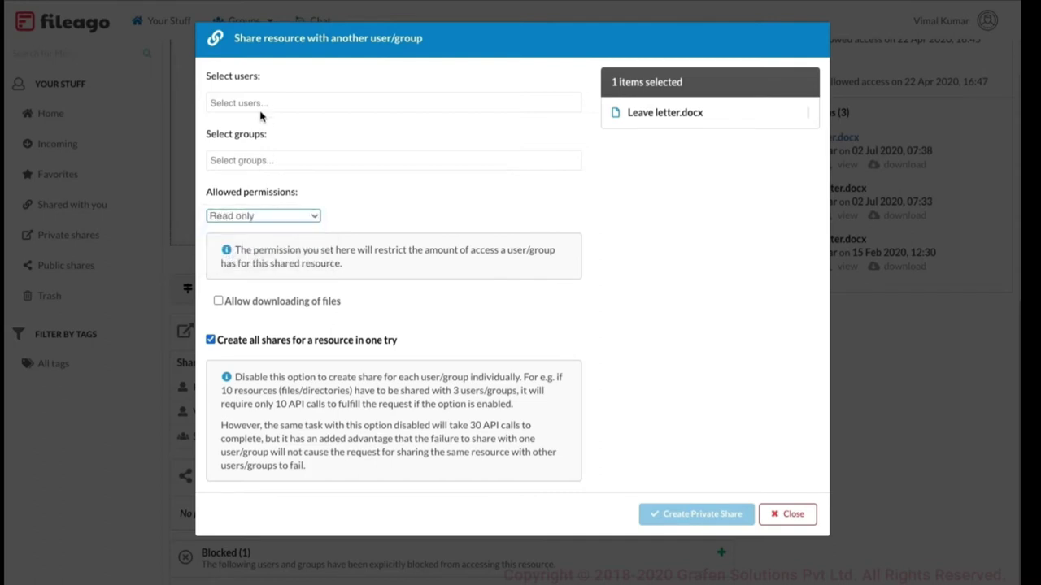
pyautogui.click(261, 102)
pyautogui.click(244, 124)
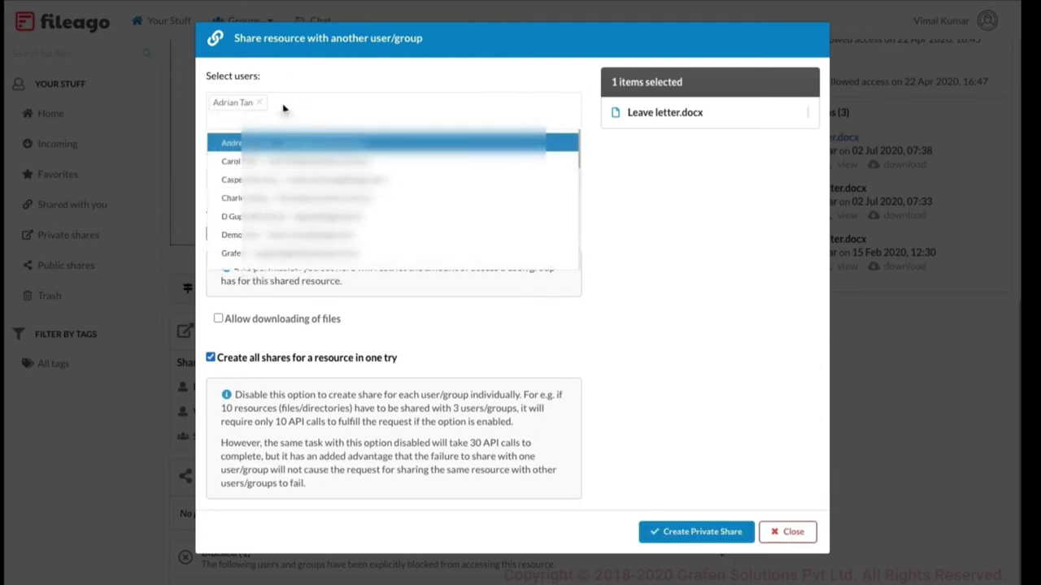
pyautogui.click(599, 242)
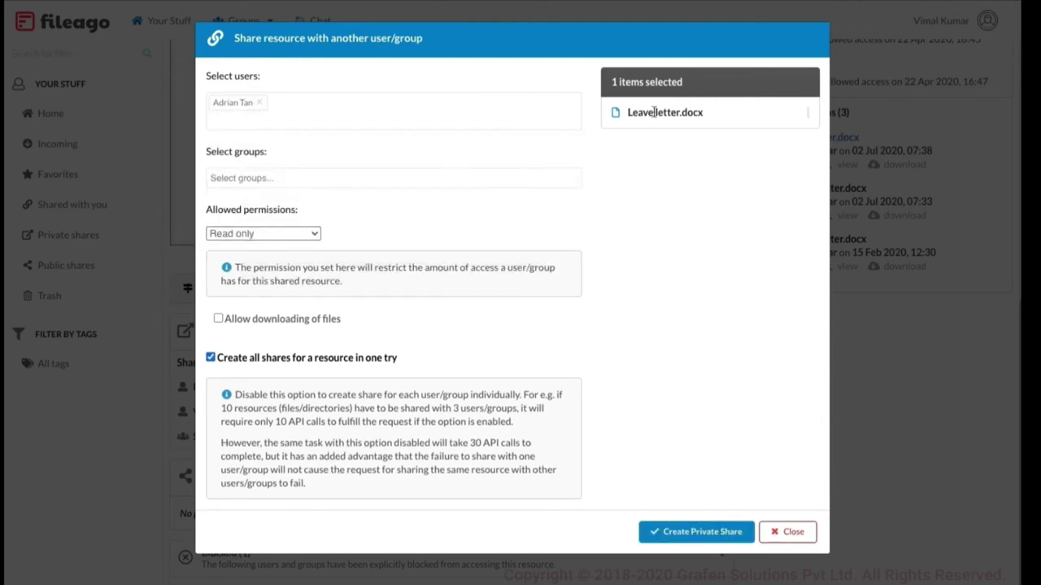
pyautogui.click(302, 234)
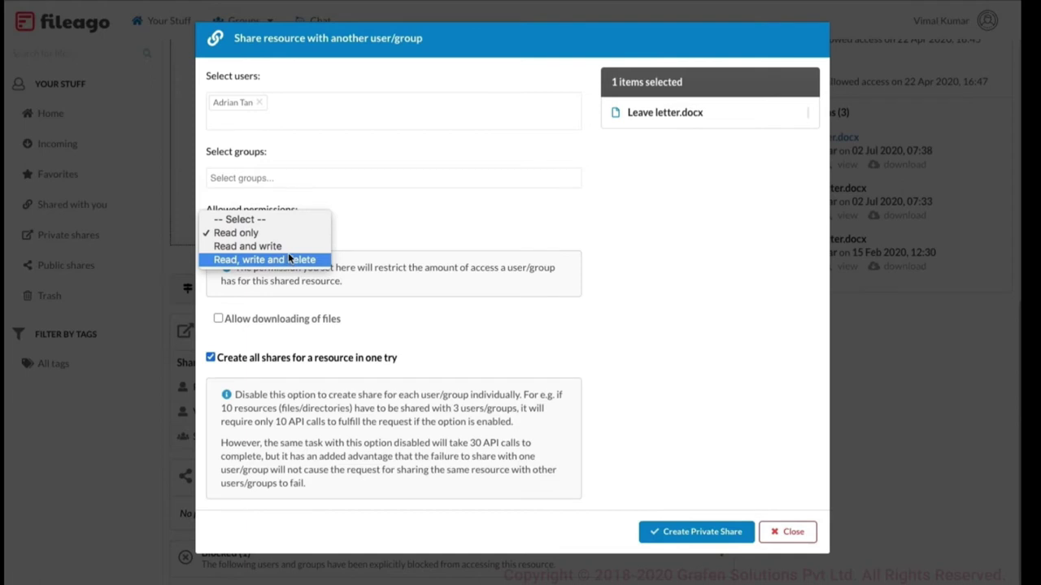
pyautogui.click(276, 244)
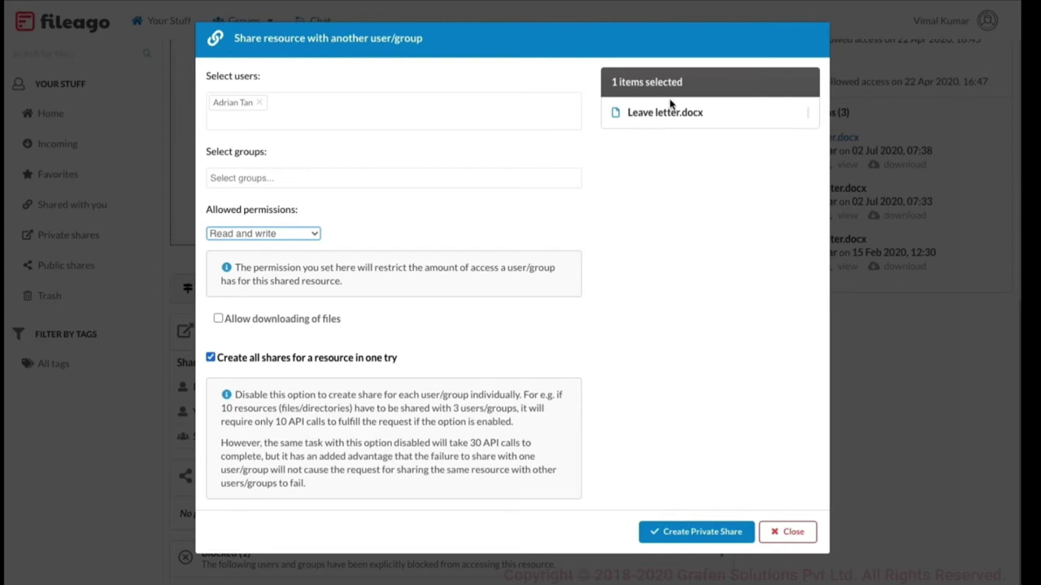
pyautogui.click(278, 234)
pyautogui.click(266, 246)
pyautogui.click(218, 320)
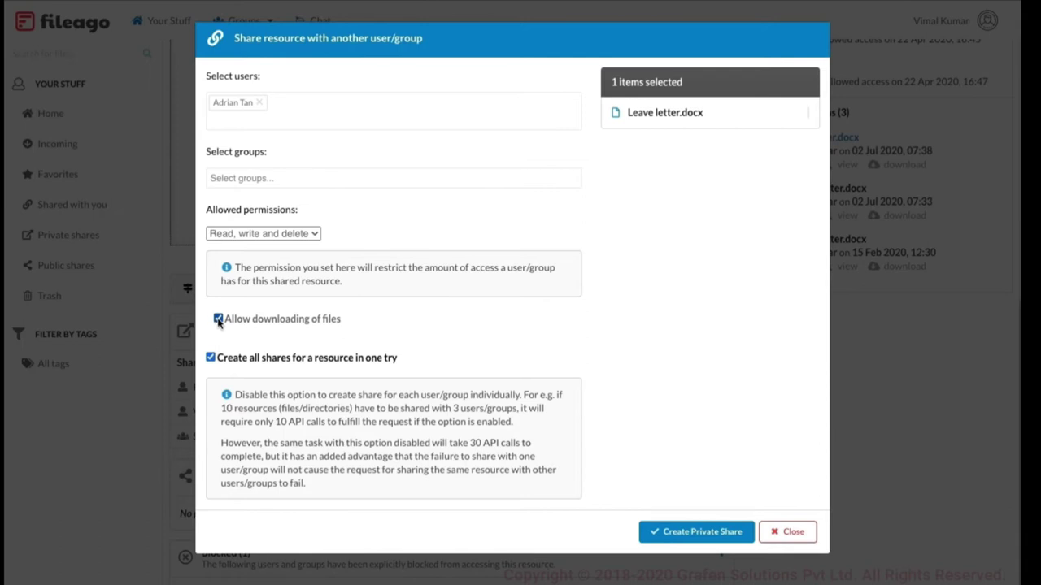
pyautogui.click(256, 235)
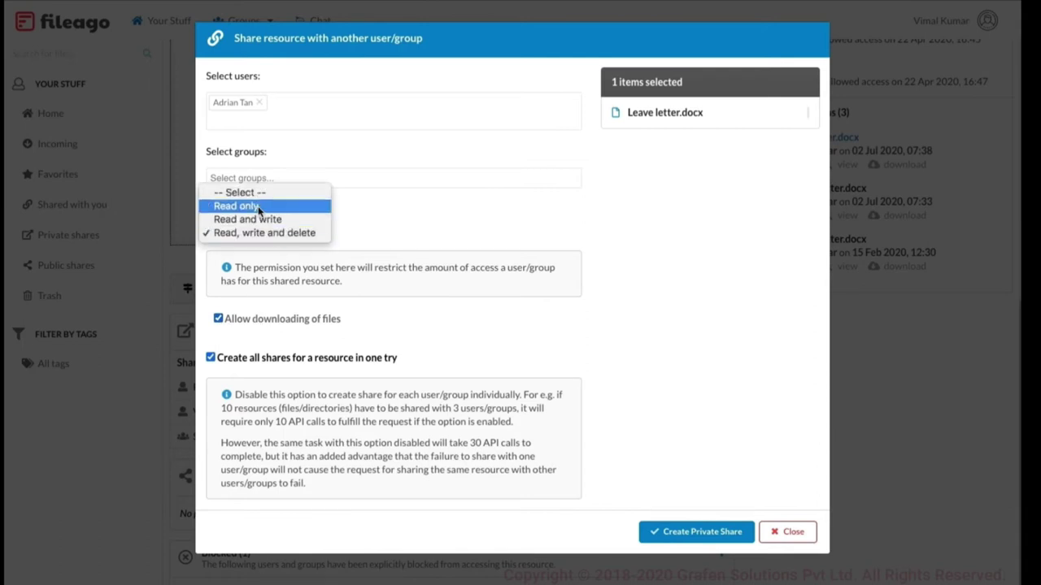
pyautogui.click(258, 208)
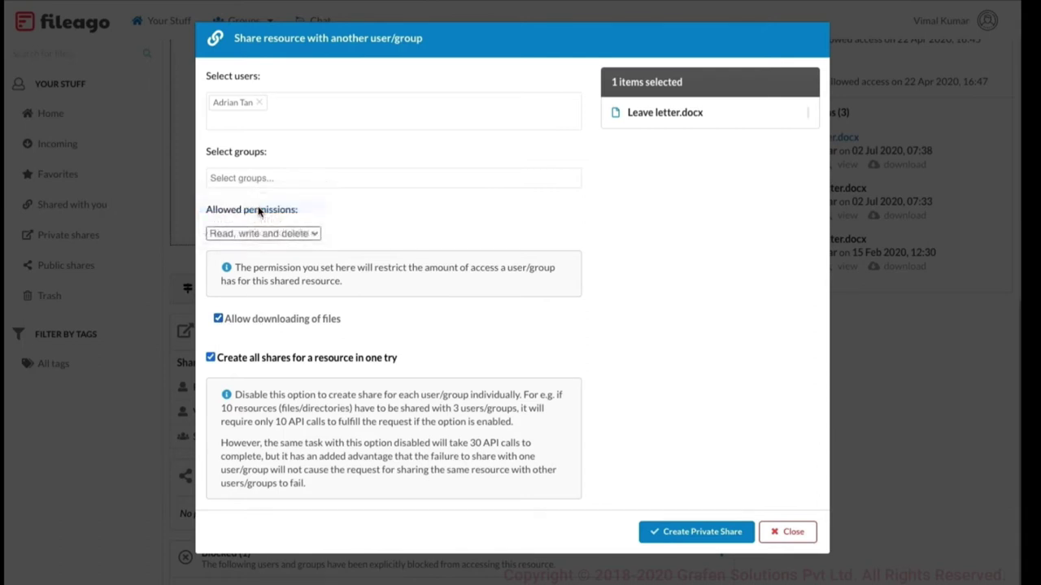
pyautogui.click(246, 318)
pyautogui.click(273, 236)
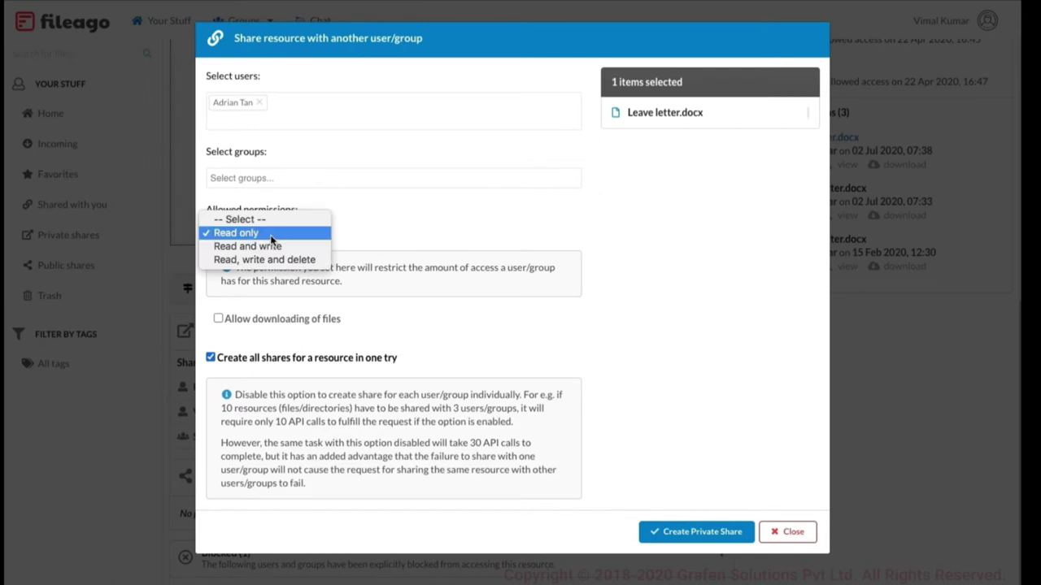
pyautogui.click(302, 339)
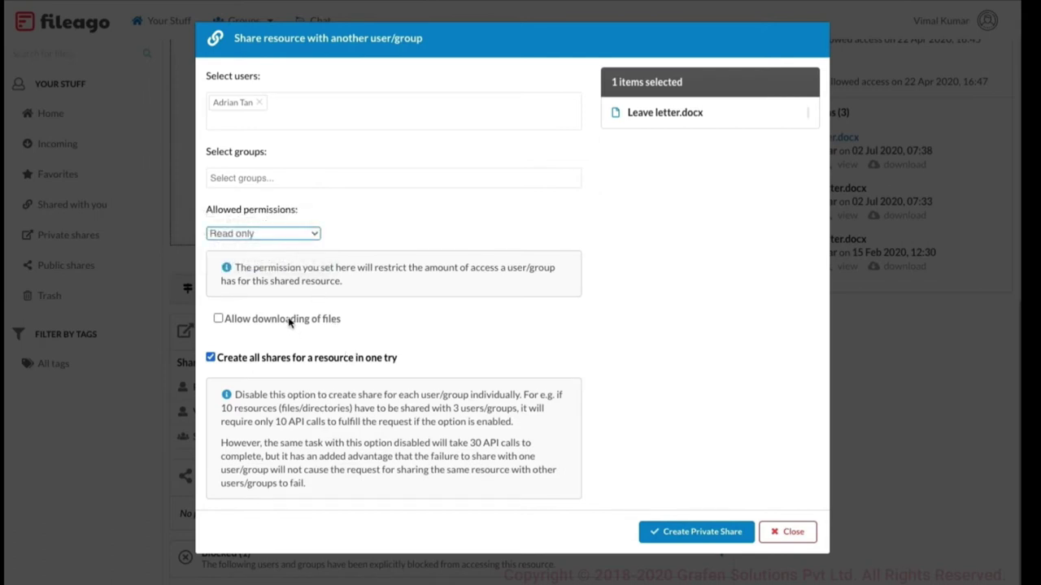
pyautogui.click(273, 324)
pyautogui.click(275, 232)
pyautogui.click(273, 257)
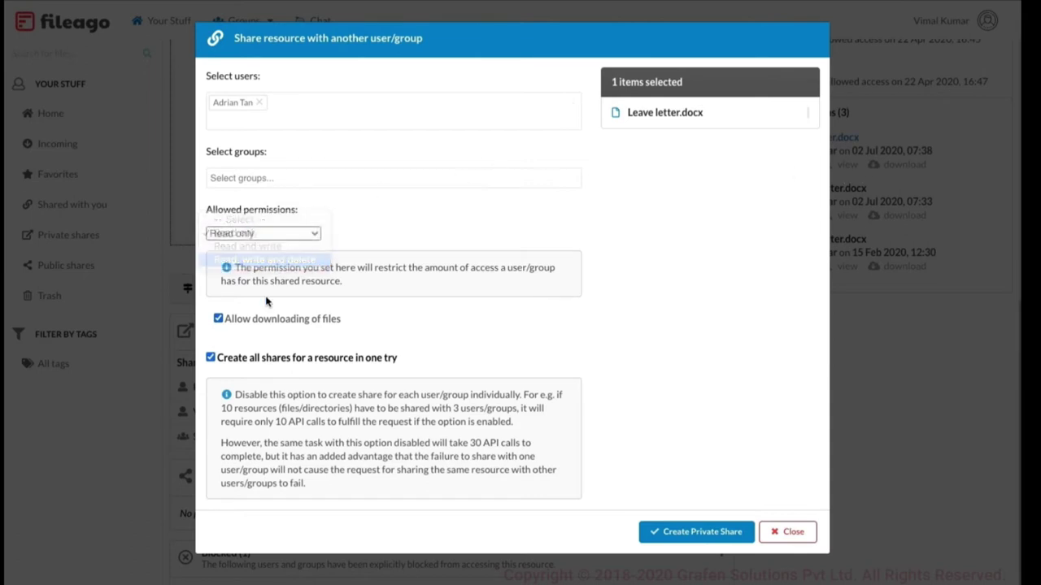
pyautogui.click(264, 322)
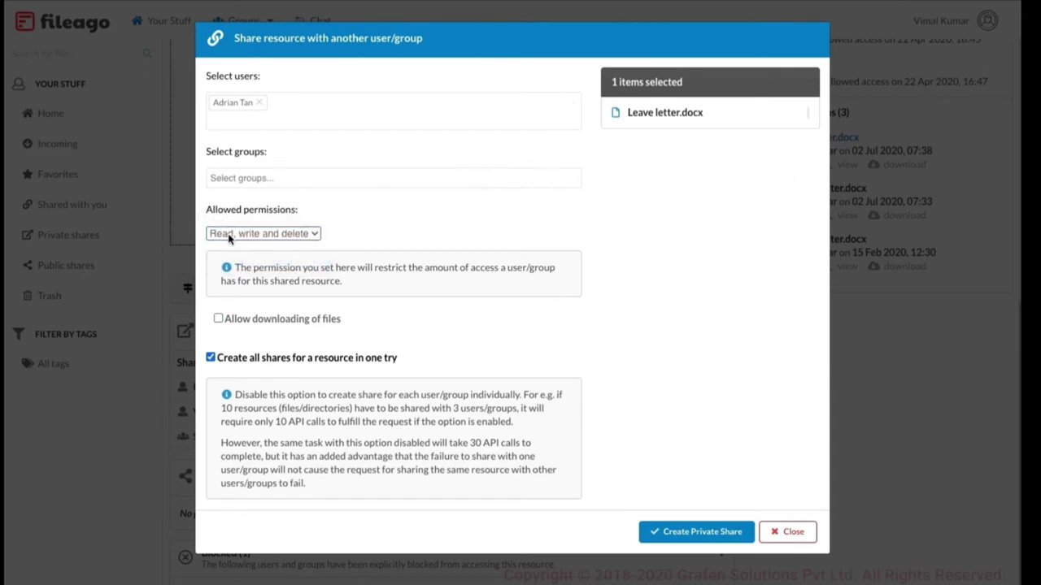
pyautogui.click(793, 532)
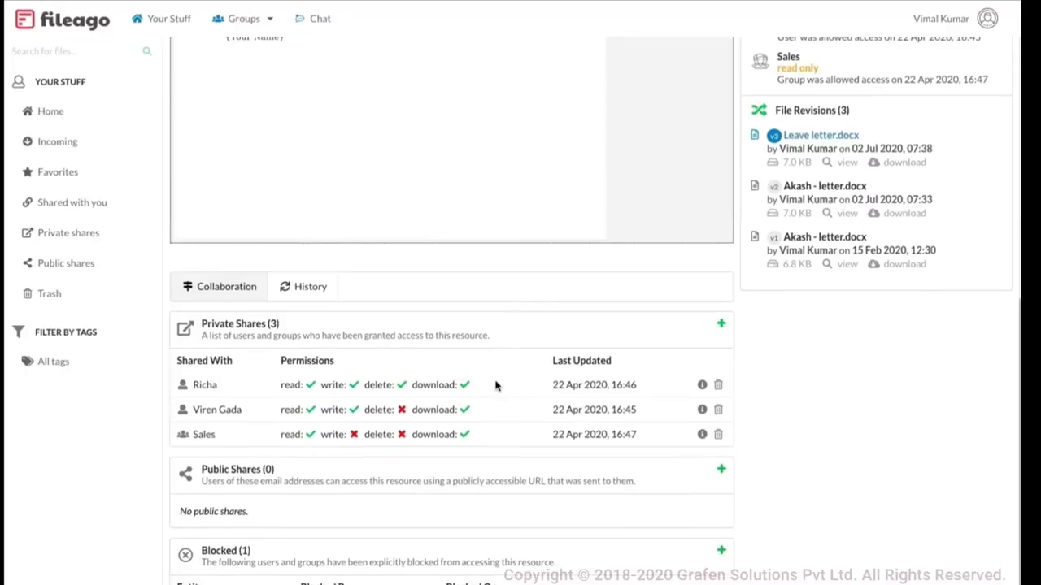
pyautogui.doubleClick(202, 388)
pyautogui.click(295, 391)
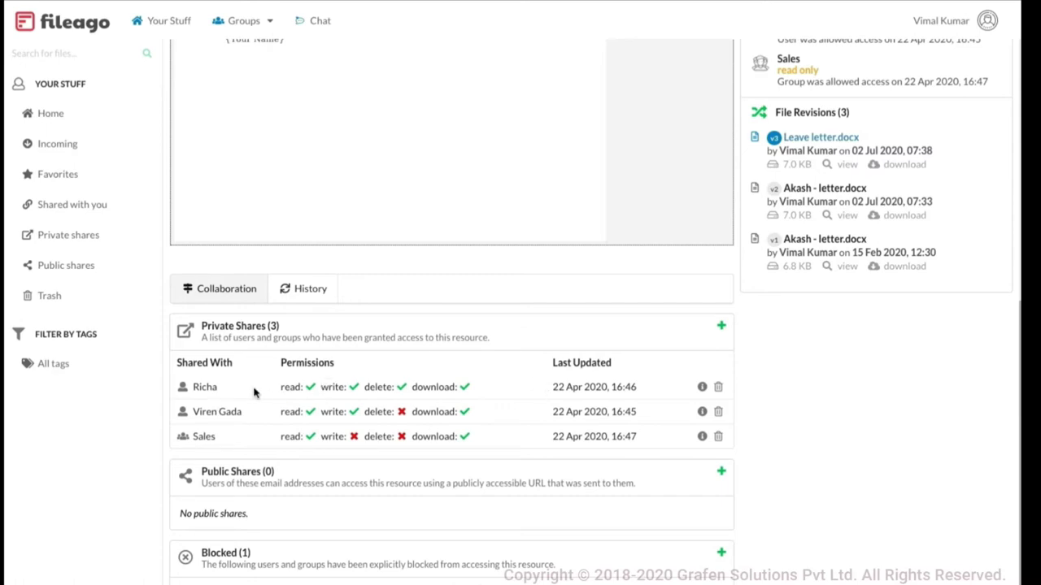
pyautogui.scroll(6, 464, 279)
pyautogui.scroll(-4, 442, 314)
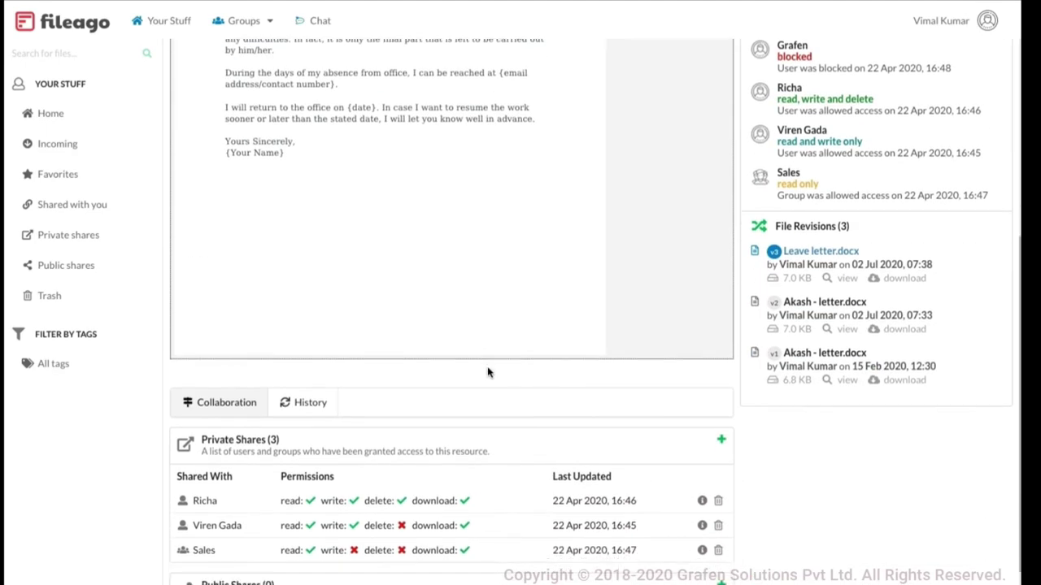
pyautogui.scroll(-1, 488, 373)
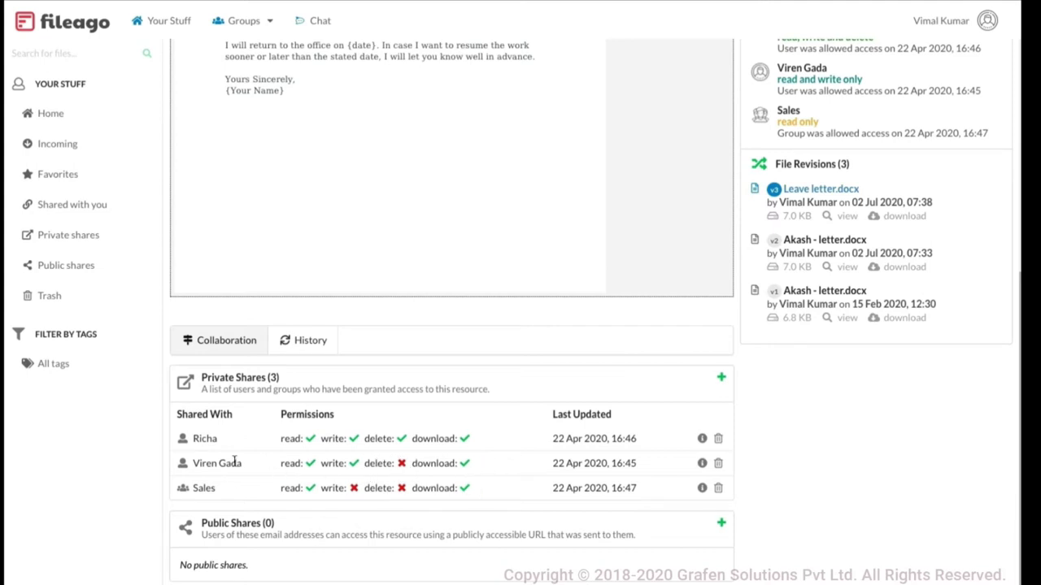
pyautogui.doubleClick(203, 488)
pyautogui.click(232, 498)
pyautogui.doubleClick(205, 490)
pyautogui.click(234, 498)
pyautogui.scroll(3, 477, 492)
pyautogui.scroll(-1, 478, 491)
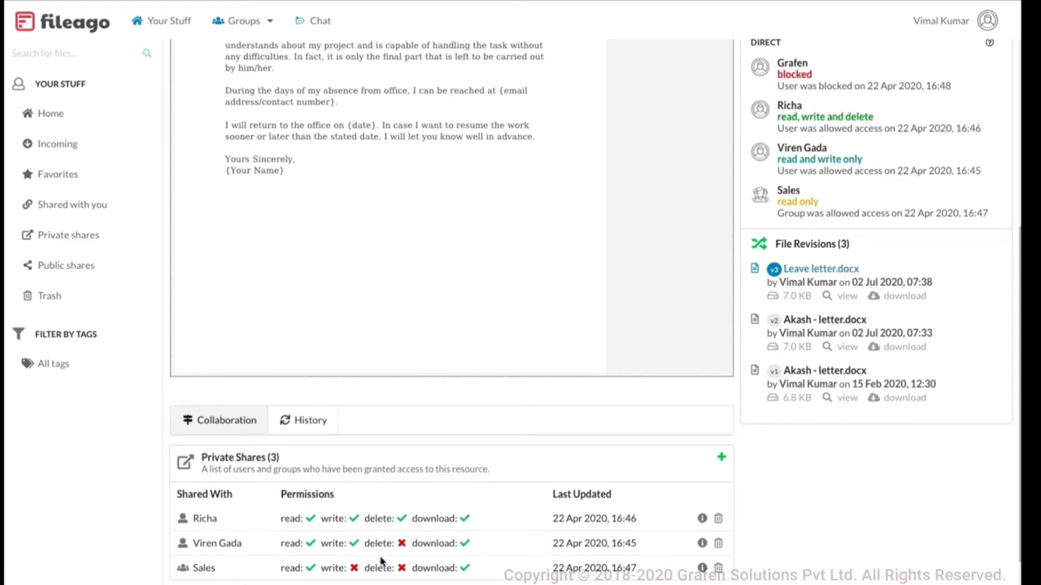
pyautogui.scroll(-1, 514, 571)
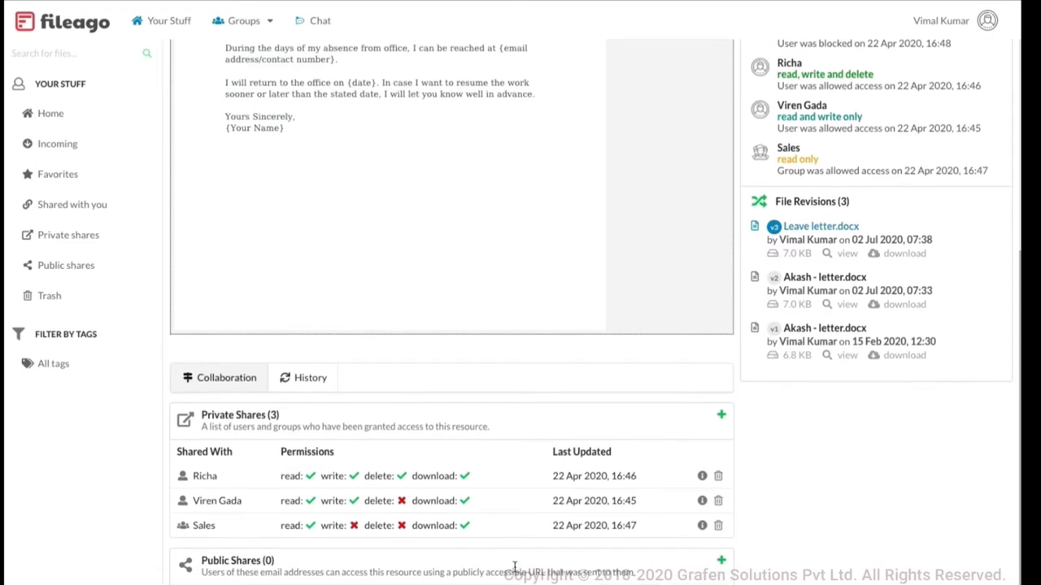
pyautogui.scroll(-2, 514, 567)
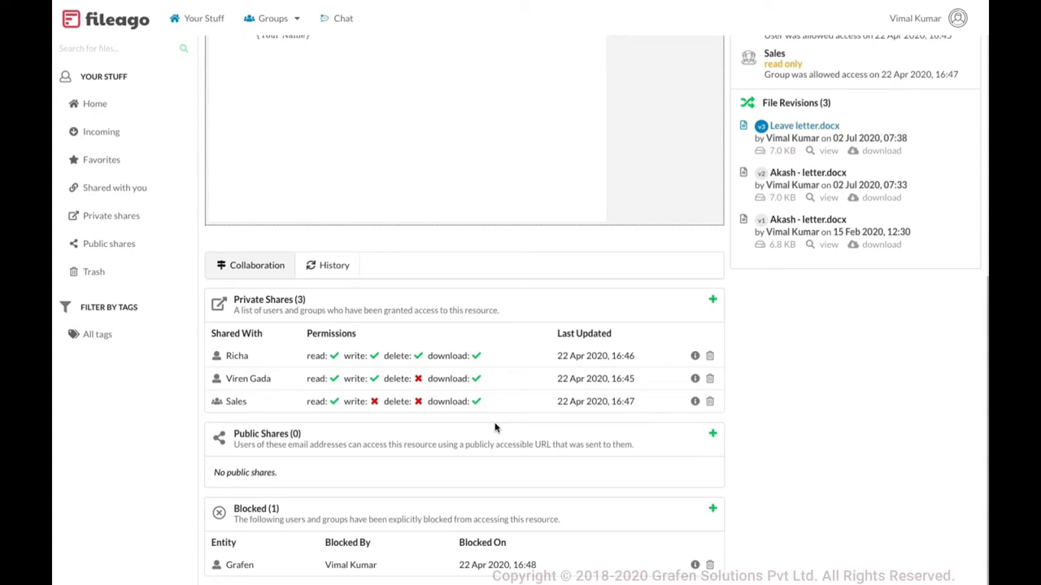
pyautogui.scroll(10, 494, 426)
pyautogui.scroll(-8, 477, 307)
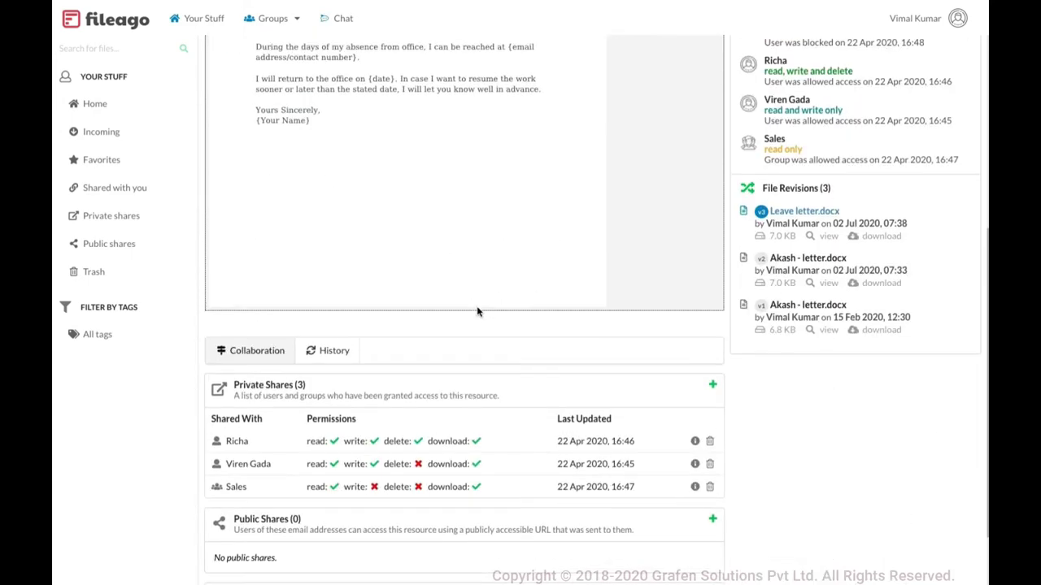
pyautogui.scroll(-1, 478, 311)
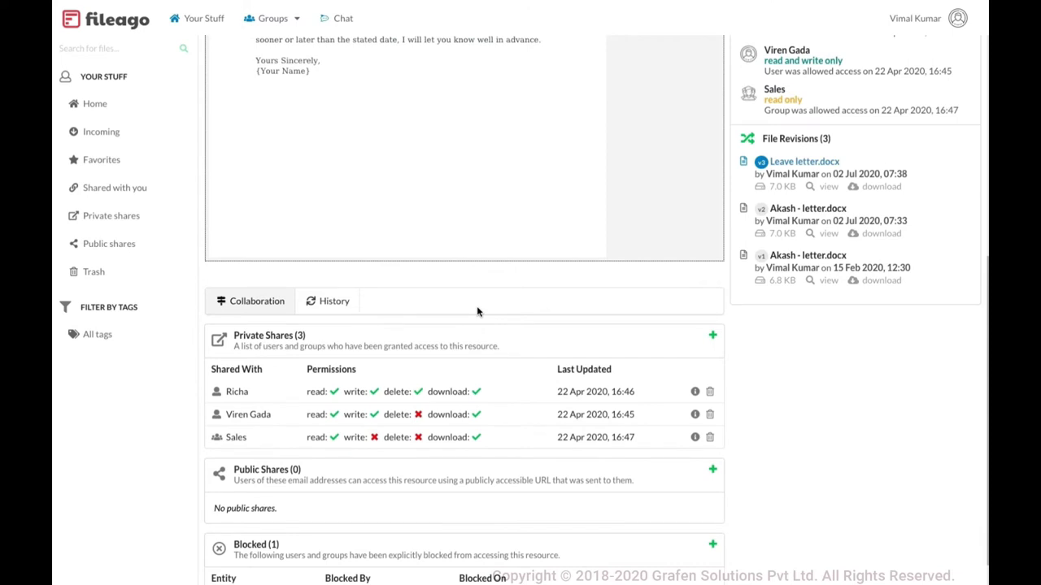
pyautogui.scroll(-1, 478, 312)
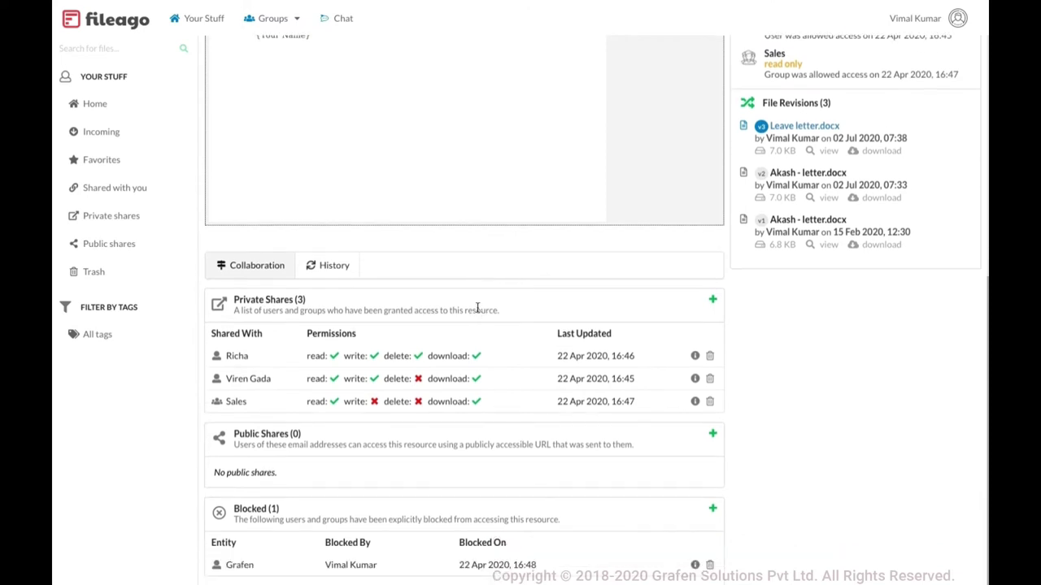
pyautogui.click(713, 508)
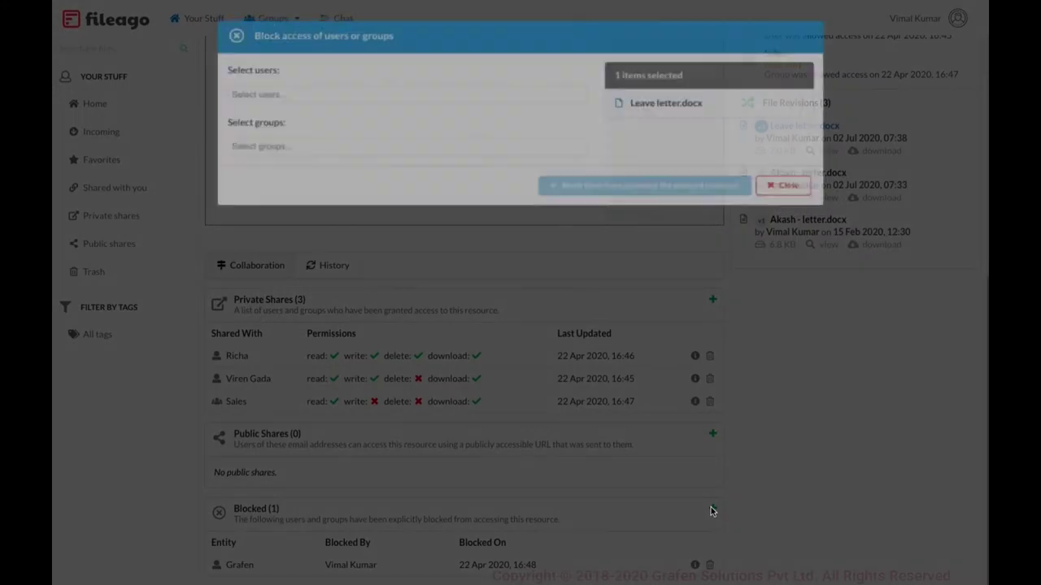
pyautogui.click(311, 94)
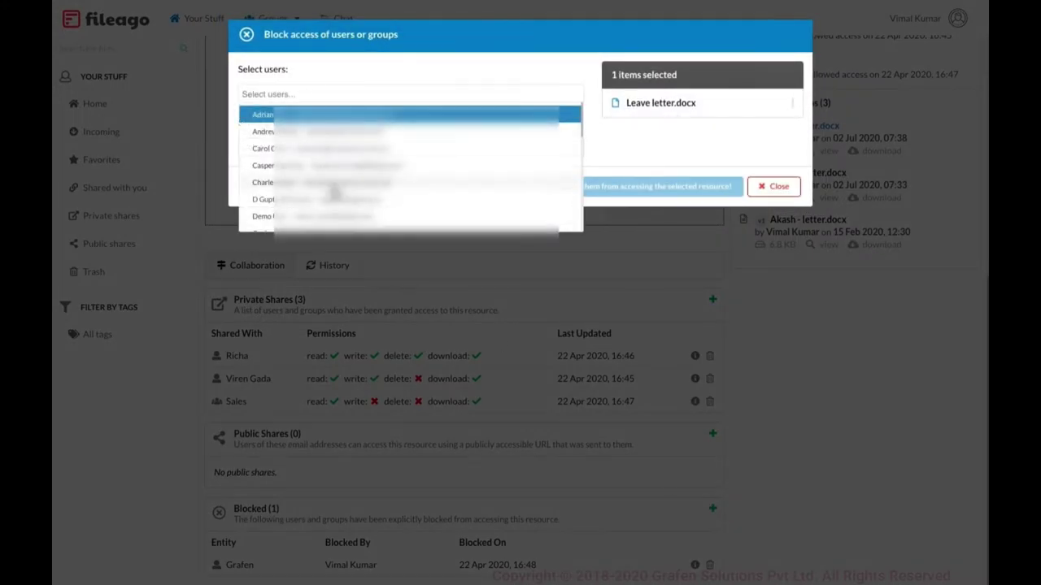
pyautogui.click(670, 135)
pyautogui.click(773, 186)
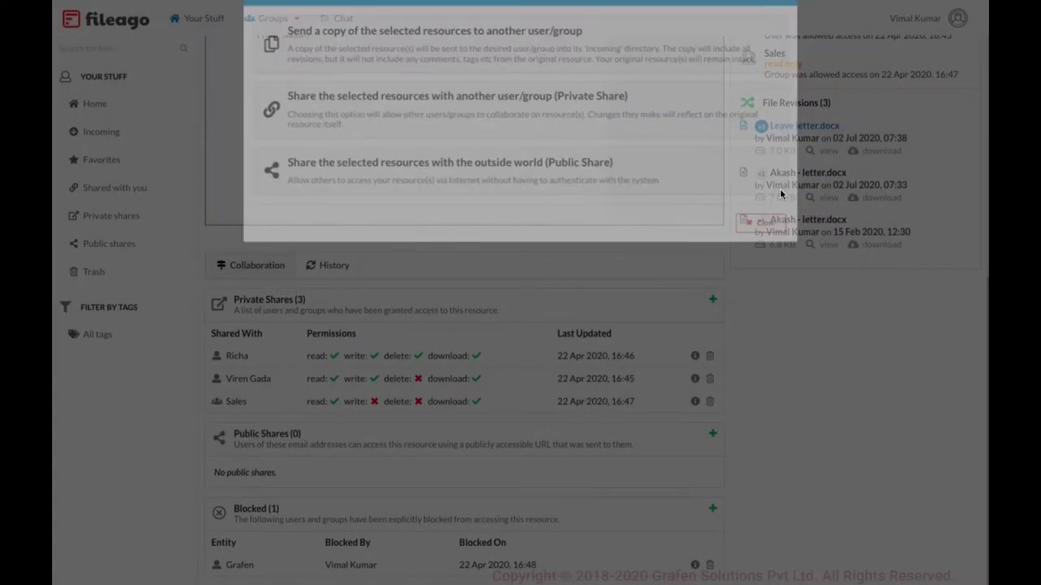
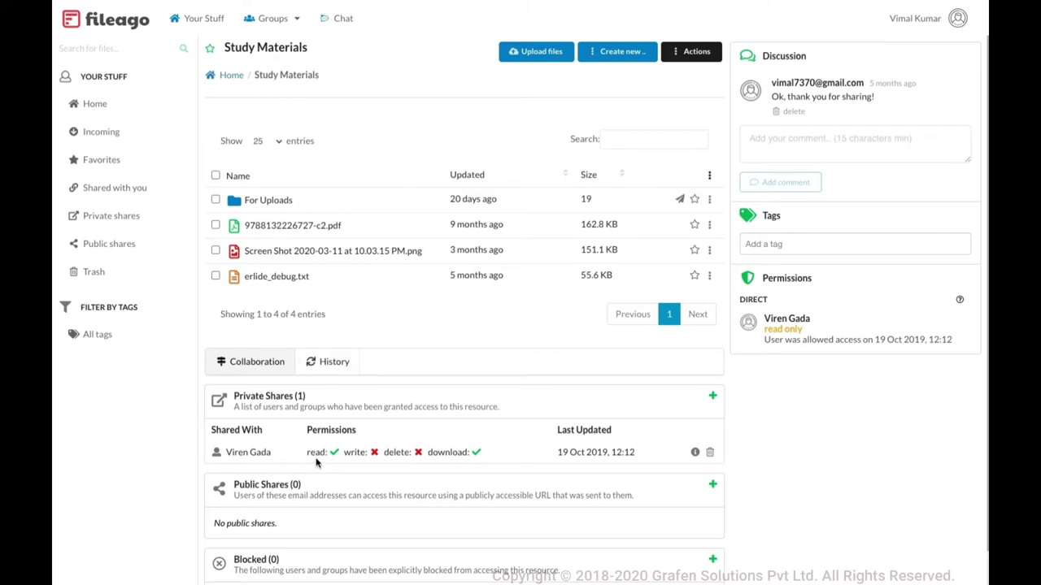
# Open the For Uploads folder and review its Private Shares permissions
pyautogui.click(277, 203)
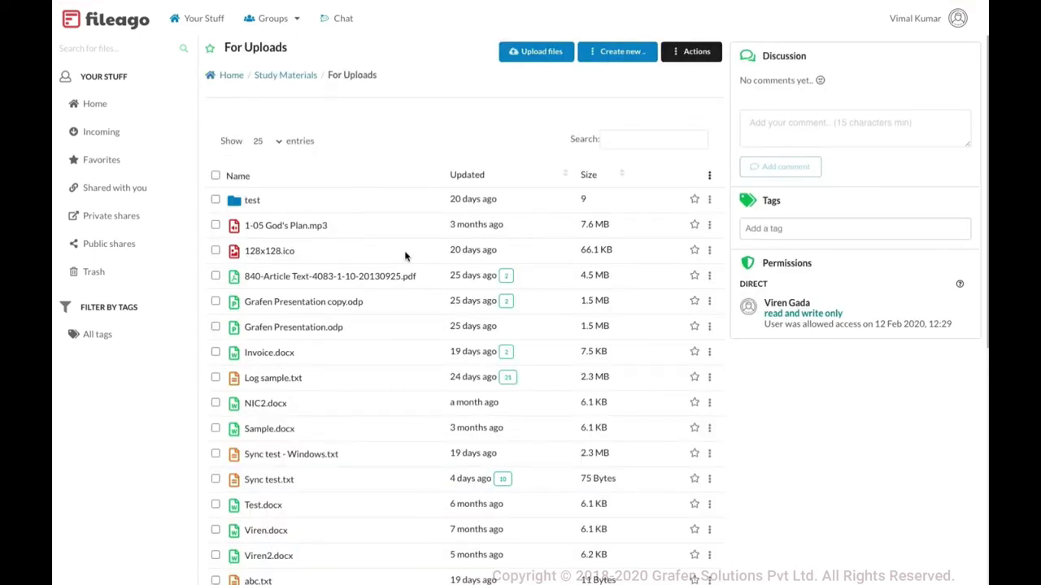
pyautogui.scroll(-5, 407, 255)
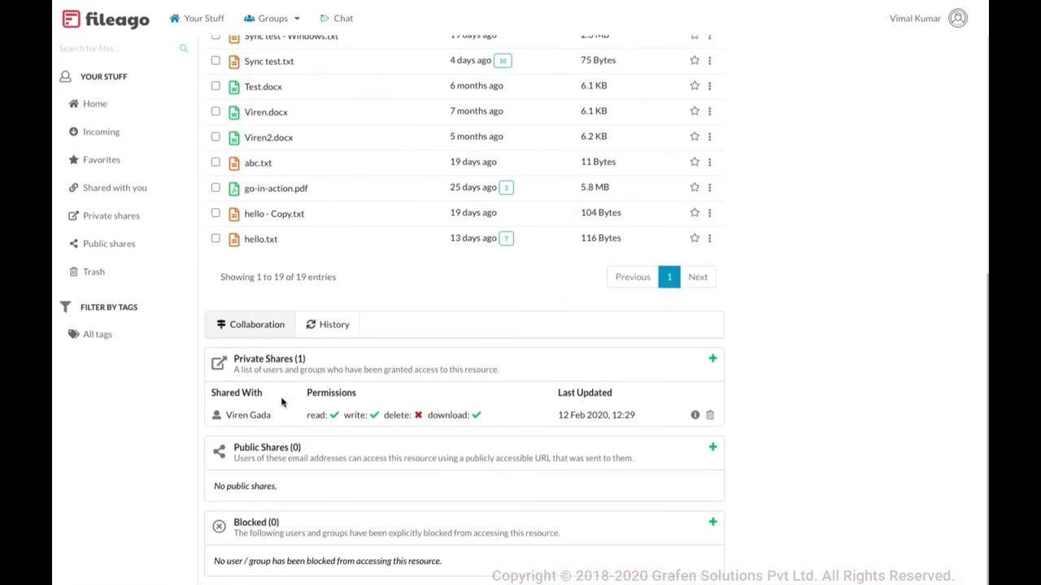
pyautogui.click(372, 417)
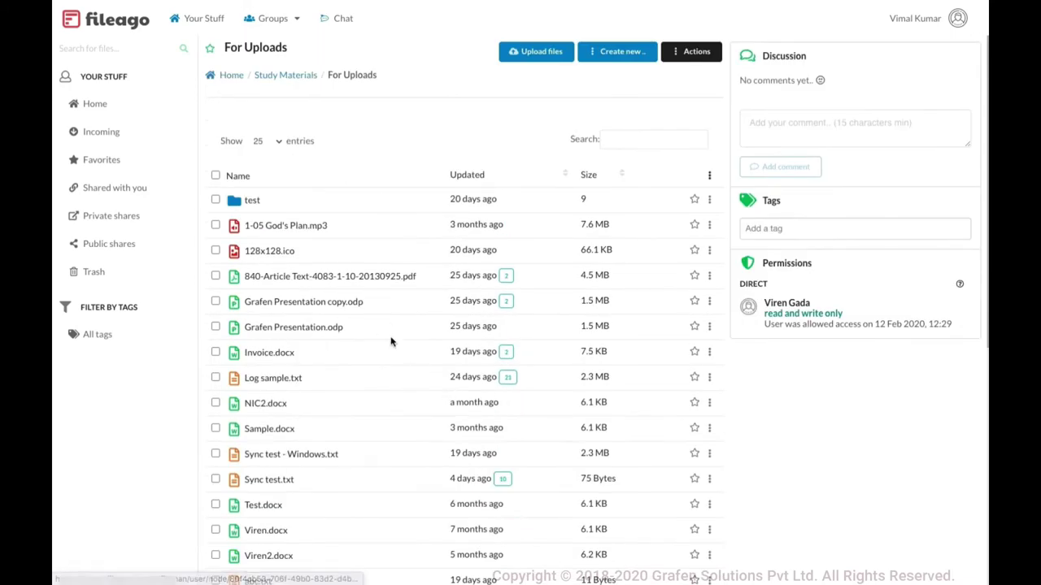
pyautogui.scroll(-5, 390, 342)
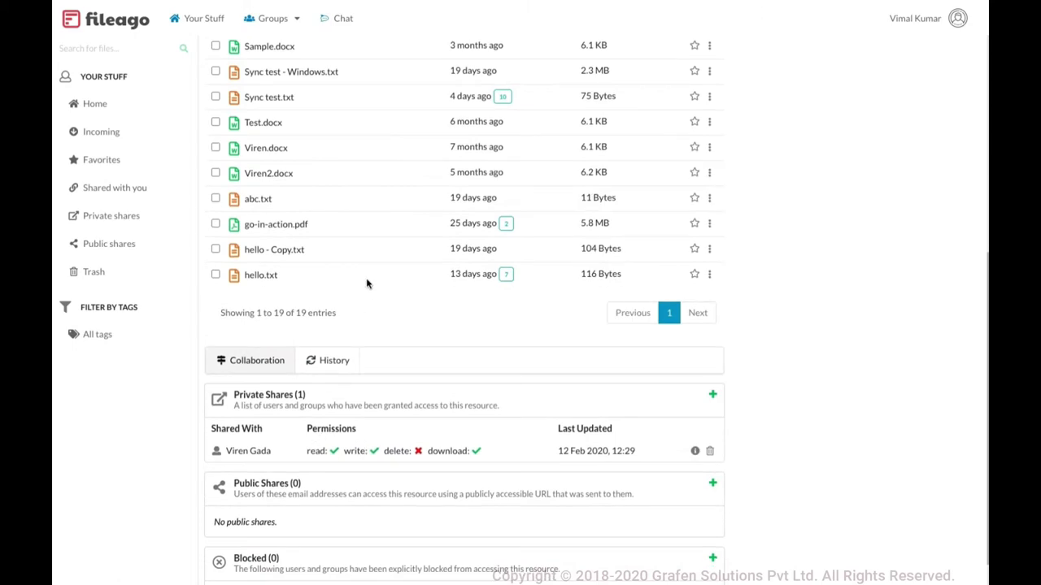
pyautogui.scroll(5, 365, 287)
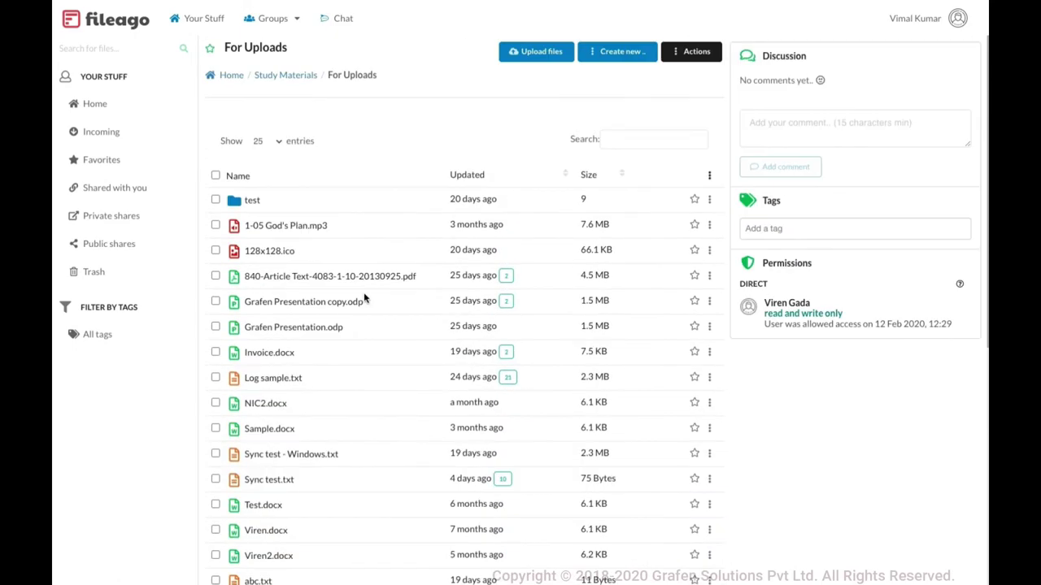
# Return to Study Materials and reopen For Uploads, scrolling through its 19 entries
pyautogui.click(295, 74)
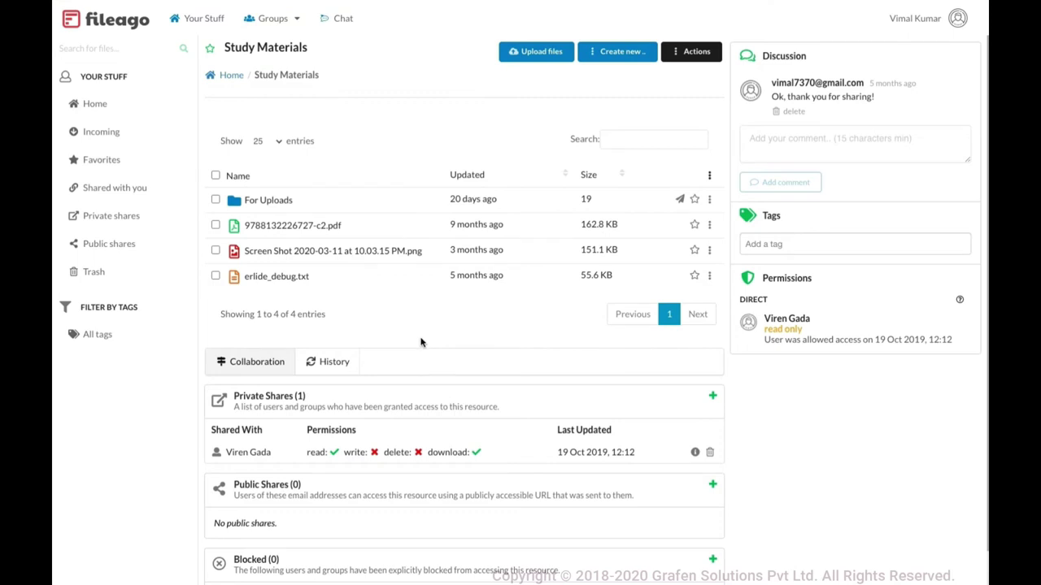
pyautogui.click(264, 202)
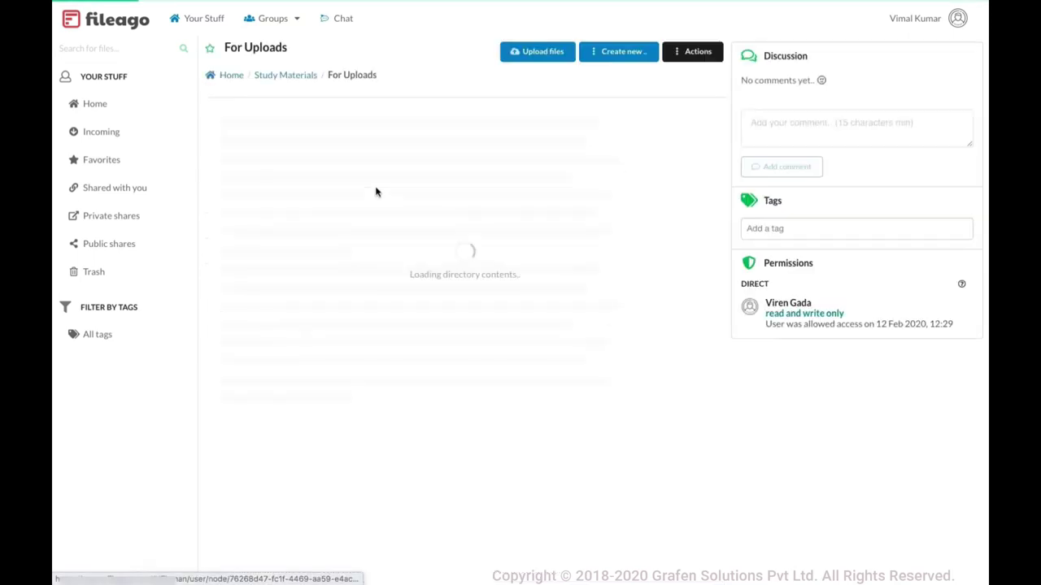
pyautogui.scroll(-5, 376, 191)
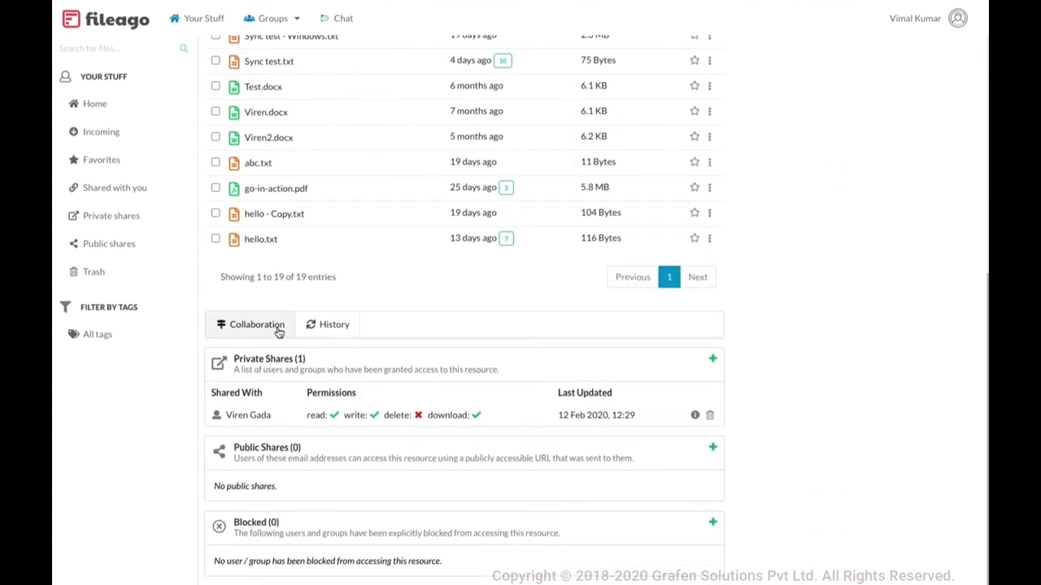
# Open hello.txt and choose a user to block from accessing it
pyautogui.click(261, 240)
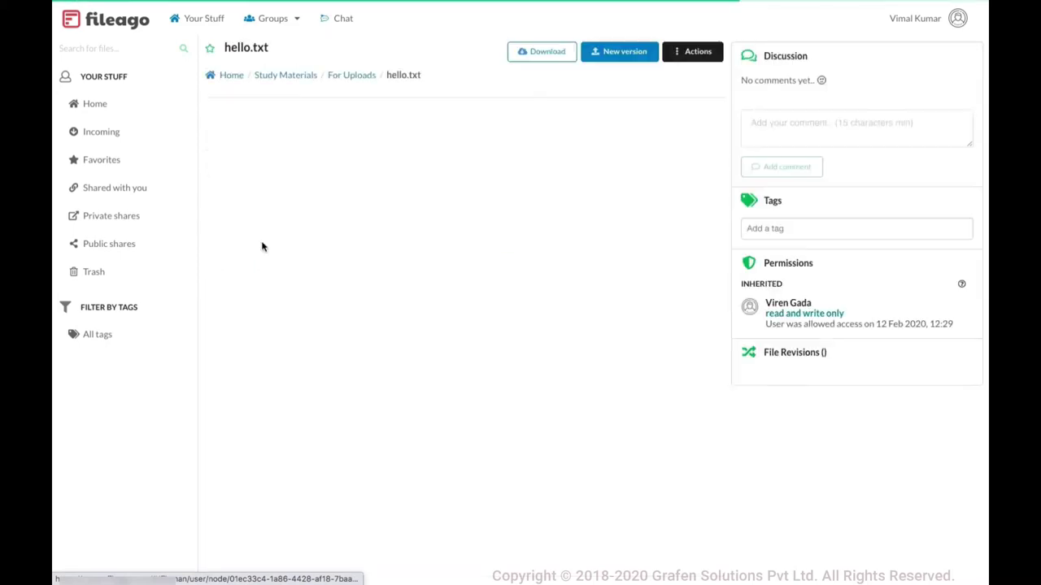
pyautogui.scroll(-3, 429, 314)
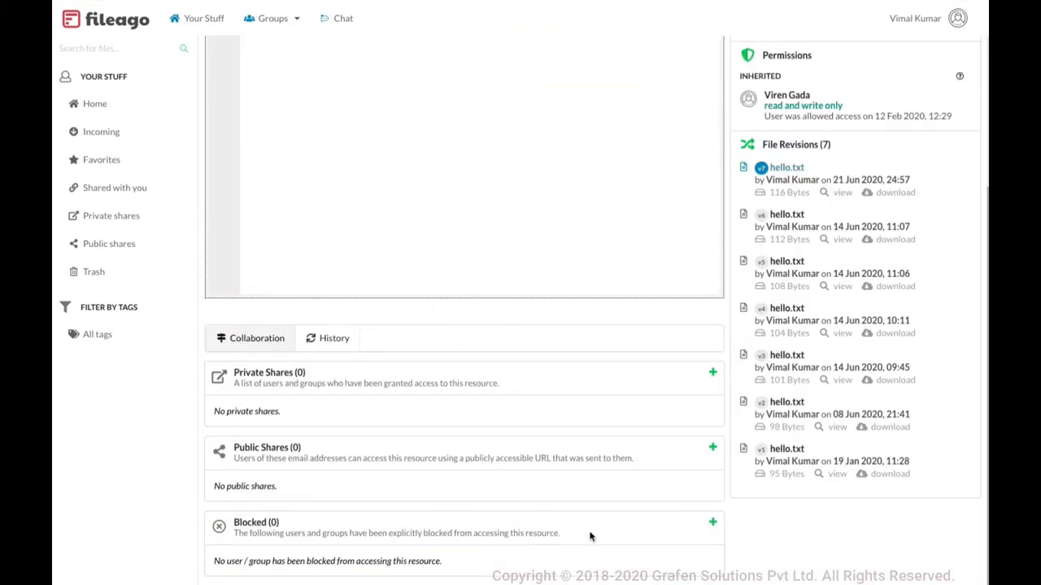
pyautogui.click(712, 522)
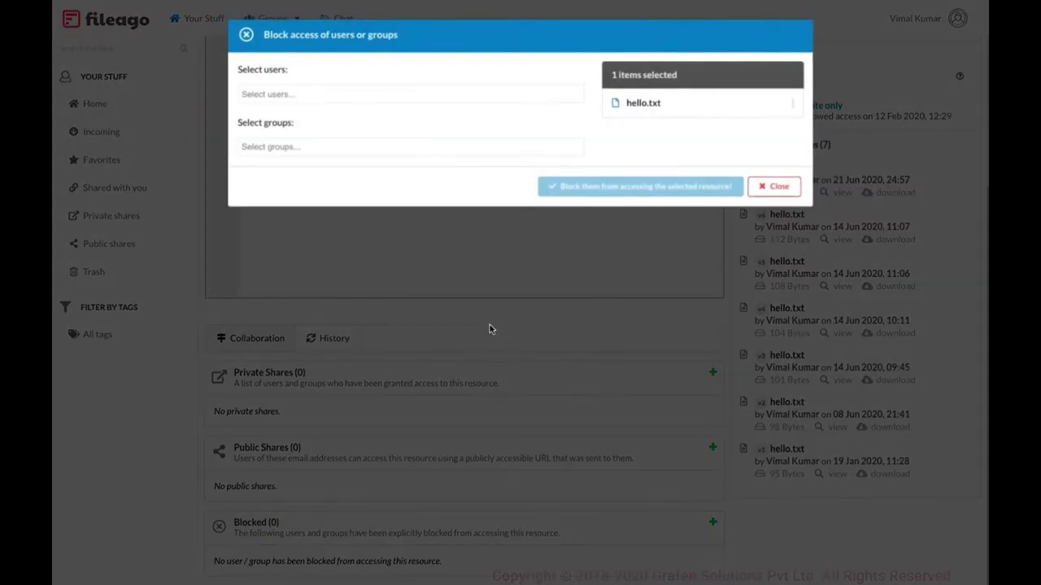
pyautogui.click(318, 96)
pyautogui.scroll(-5, 331, 214)
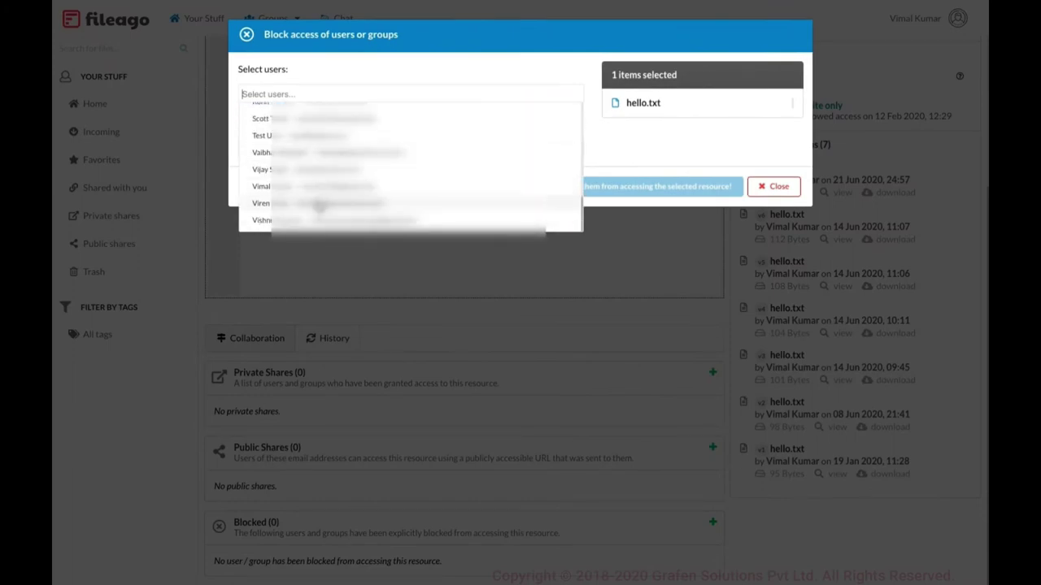
pyautogui.click(325, 203)
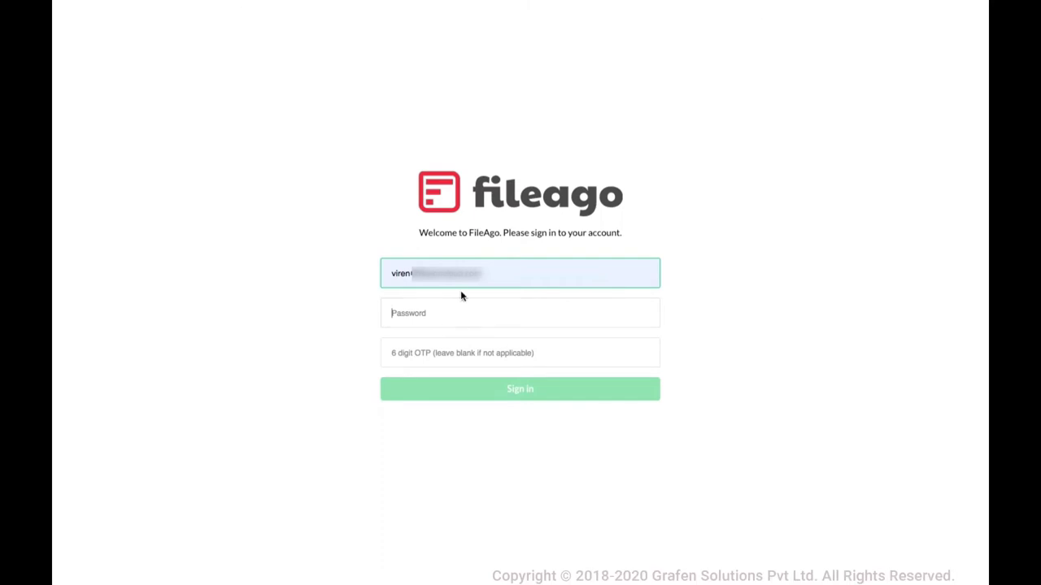
# Sign in as another user by correcting the username's domain and entering the password
pyautogui.moveTo(420, 272); pyautogui.dragTo(537, 274)
pyautogui.press('BackSpace')
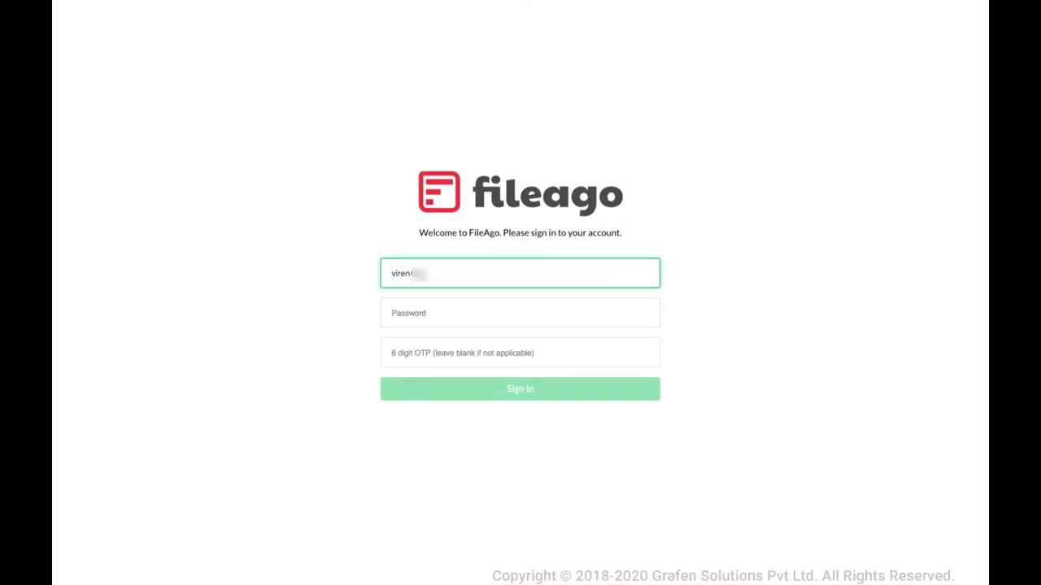
pyautogui.write('grafensolutions.com')
pyautogui.click(392, 313)
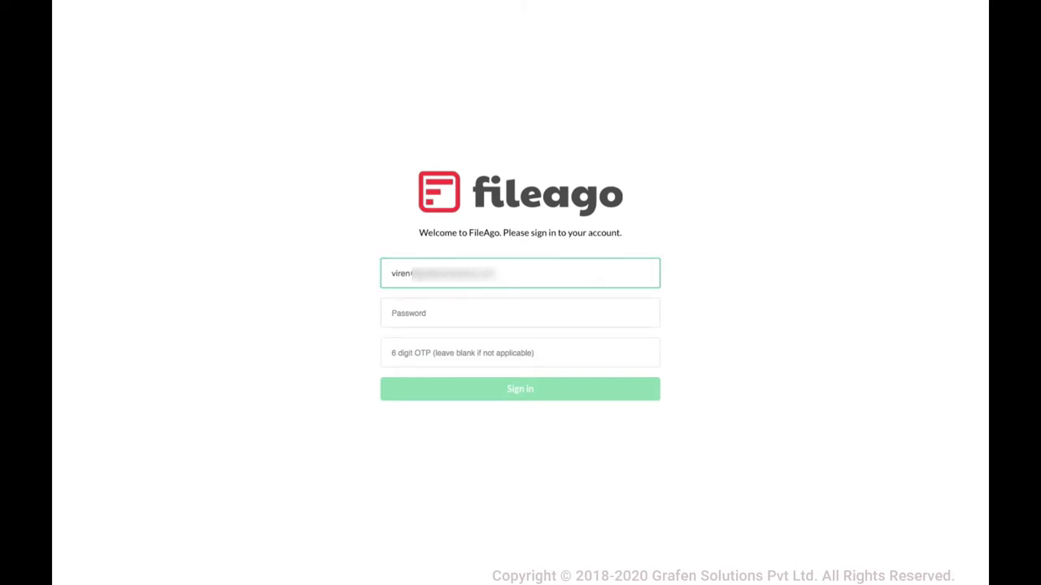
pyautogui.write('*********')
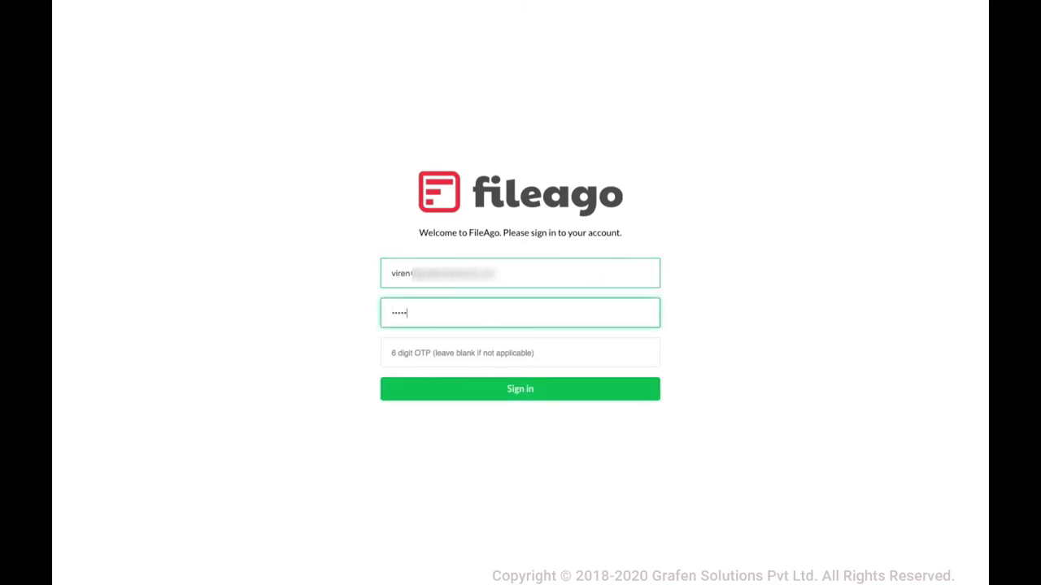
pyautogui.press('Return')
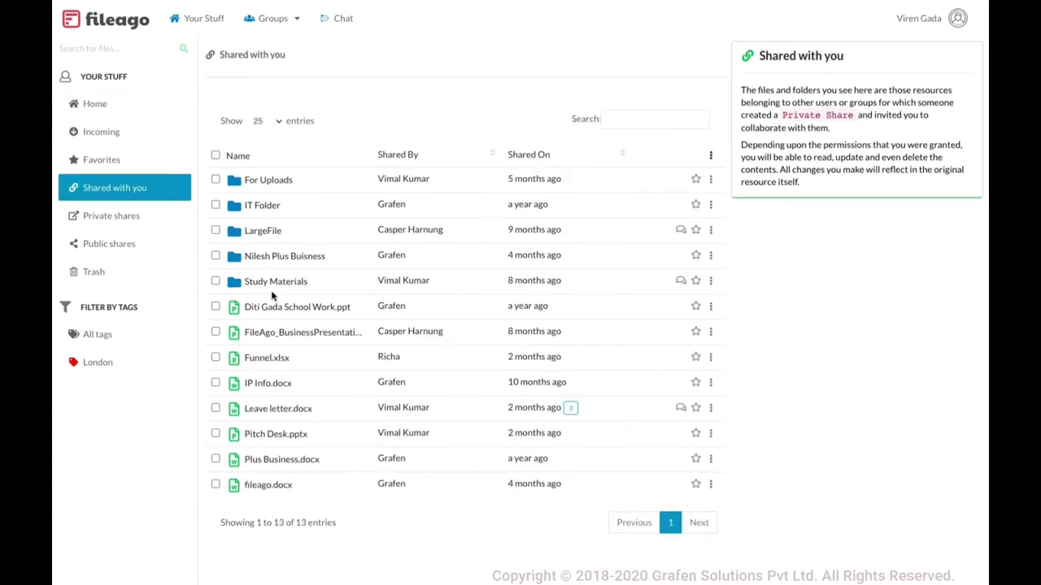
pyautogui.click(275, 282)
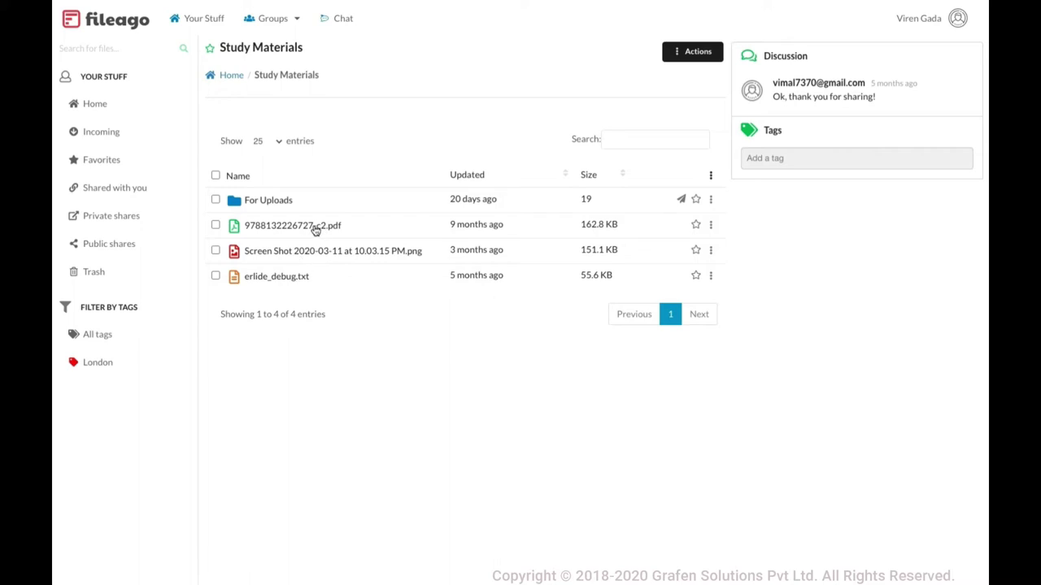
pyautogui.click(315, 227)
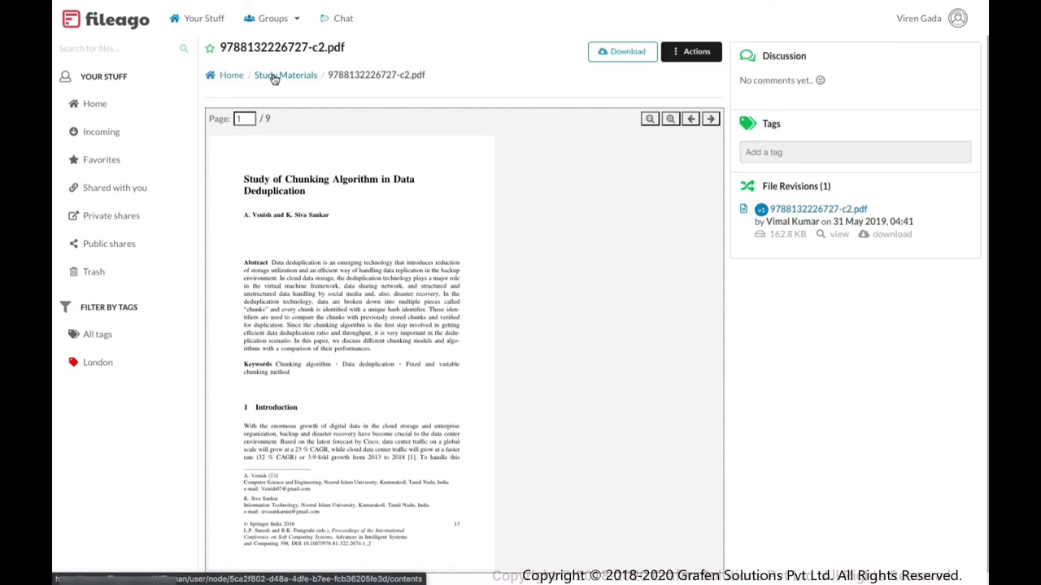
pyautogui.click(274, 75)
pyautogui.click(282, 201)
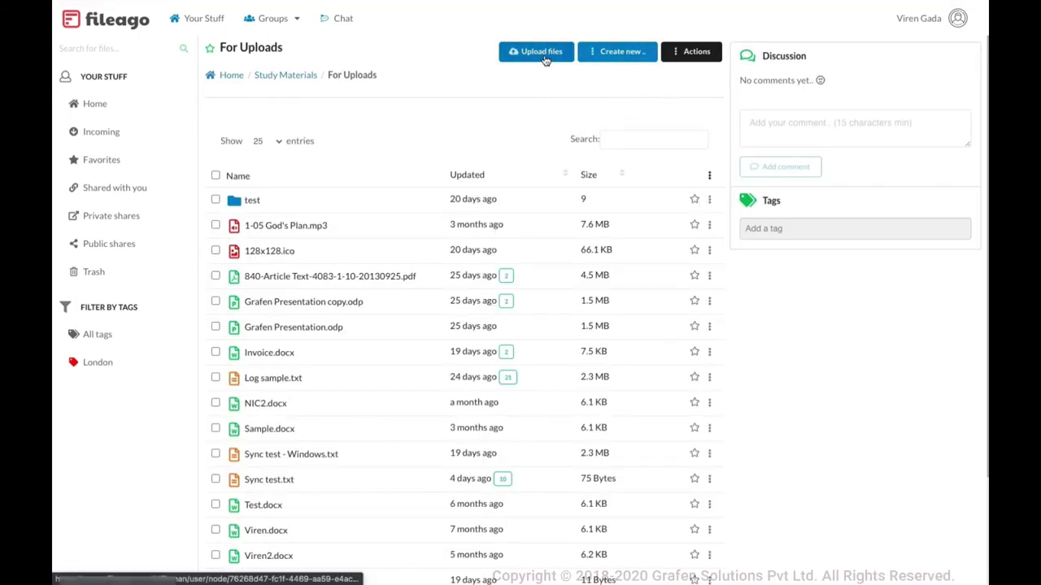
# Check the Create new item types available in For Uploads and scroll its file list
pyautogui.click(622, 52)
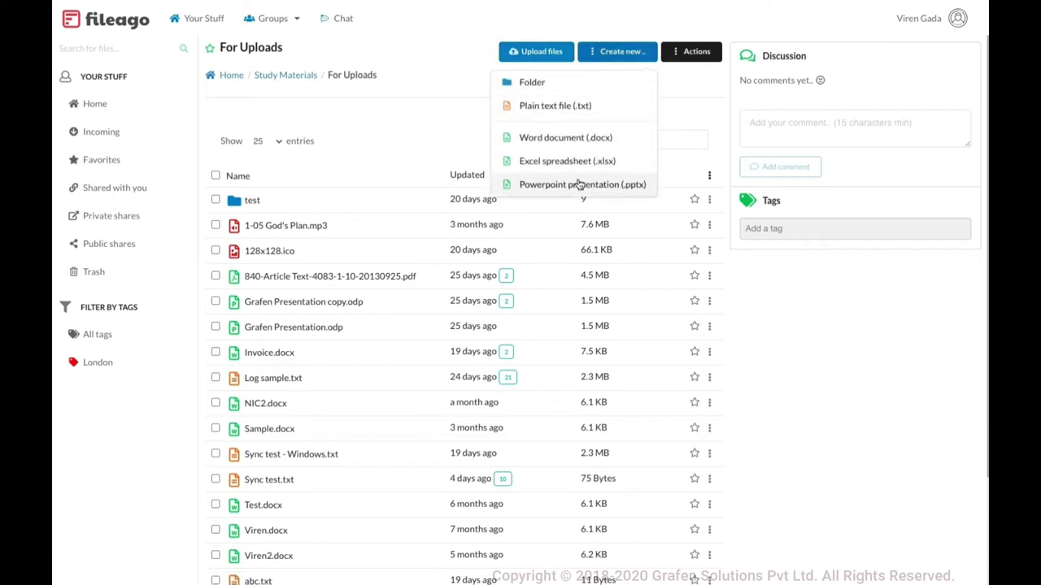
pyautogui.click(411, 136)
pyautogui.scroll(-3, 402, 196)
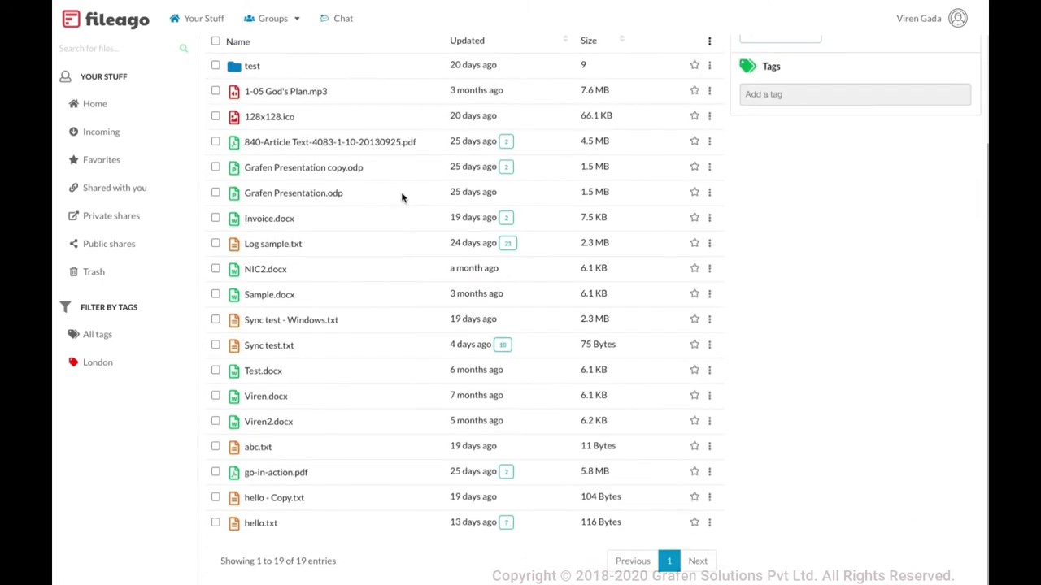
pyautogui.scroll(3, 401, 198)
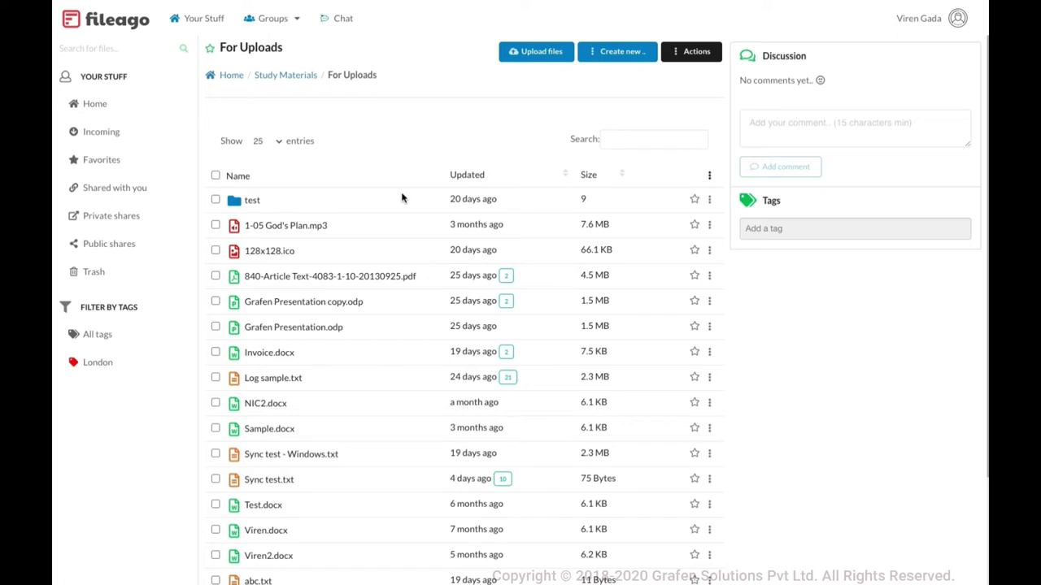
pyautogui.click(619, 55)
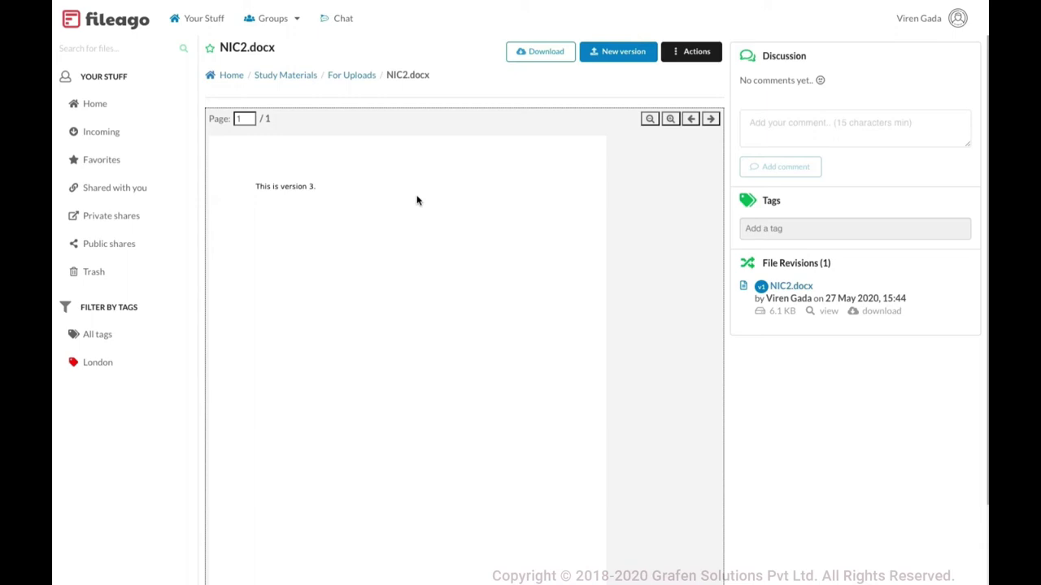
# Open NIC2.docx in DocView and place the caret in the word 'version'
pyautogui.click(700, 58)
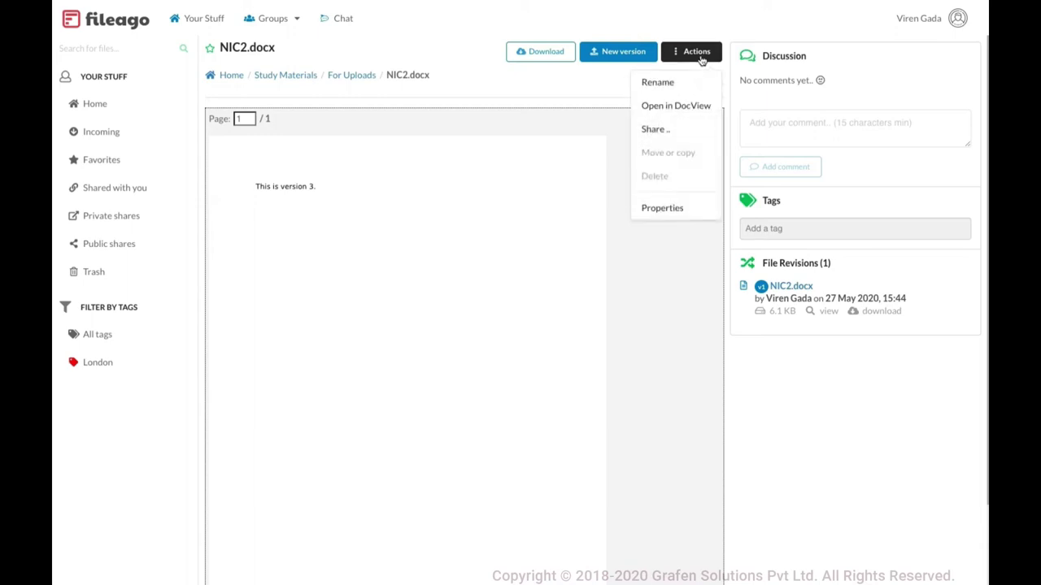
pyautogui.click(686, 107)
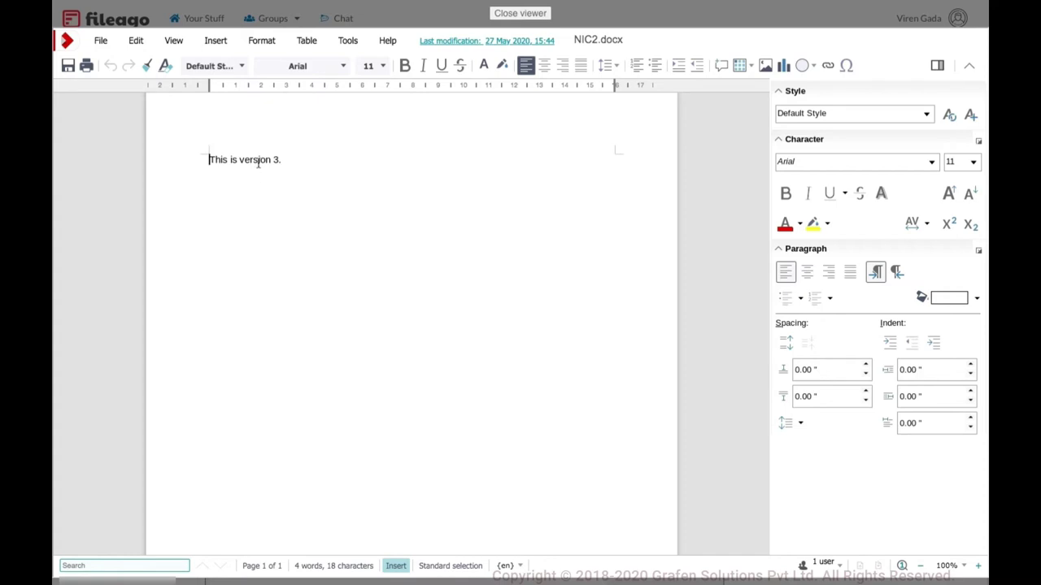
pyautogui.click(258, 160)
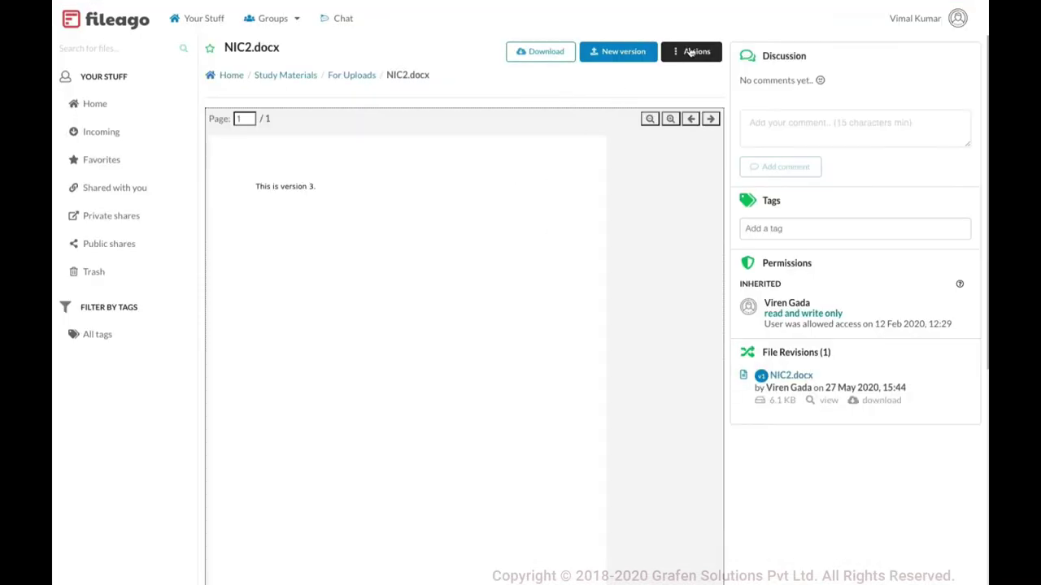
# As the owner, open NIC2.docx in DocView and check which users are editing it
pyautogui.click(692, 52)
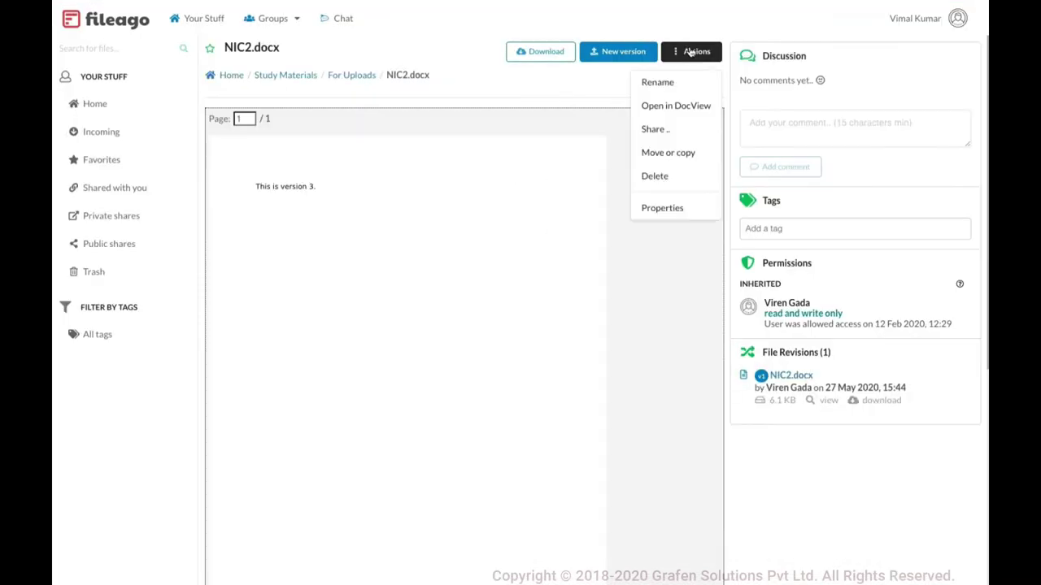
pyautogui.click(682, 116)
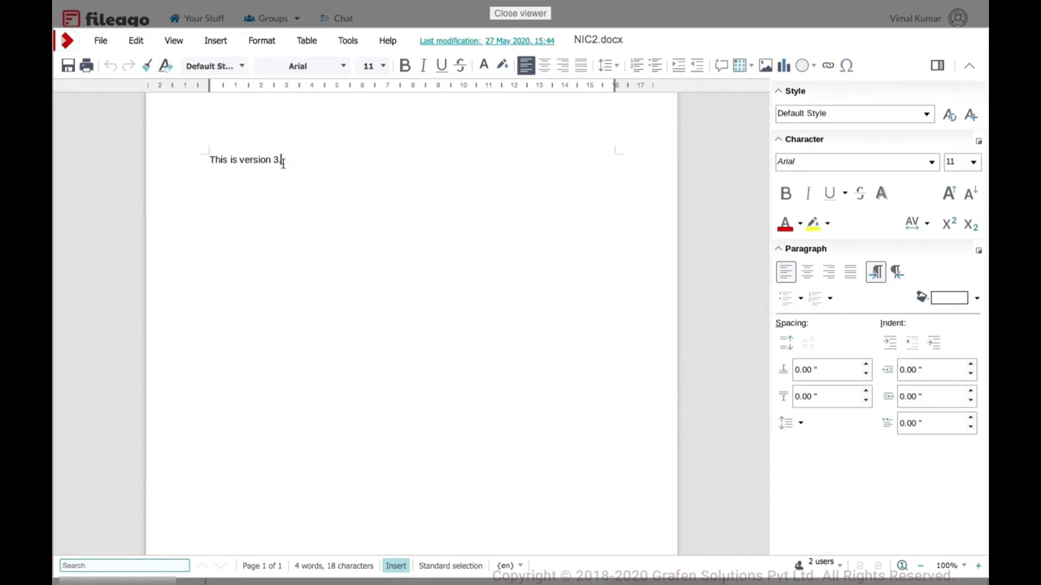
pyautogui.click(821, 563)
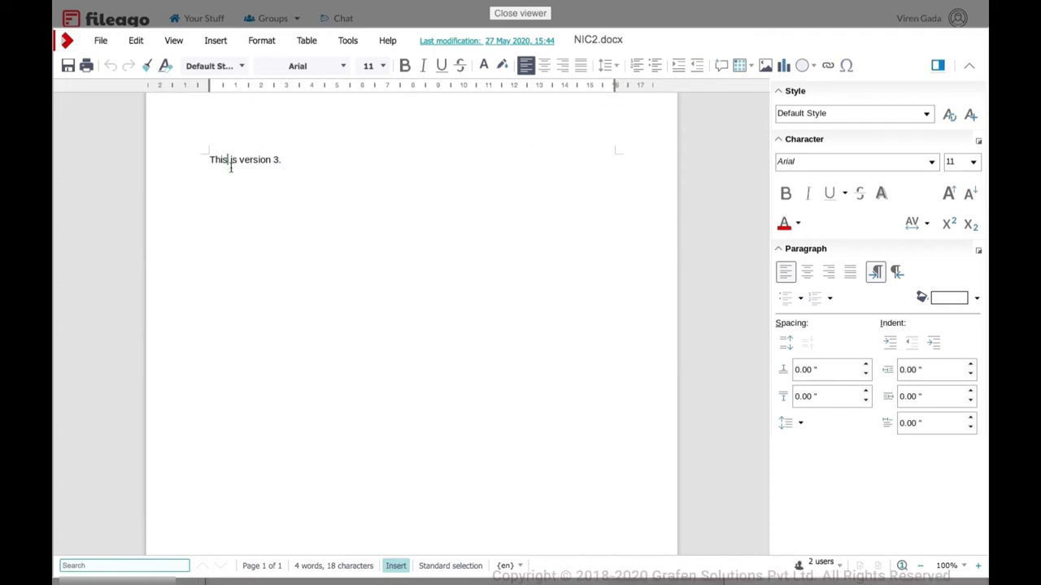
pyautogui.click(823, 561)
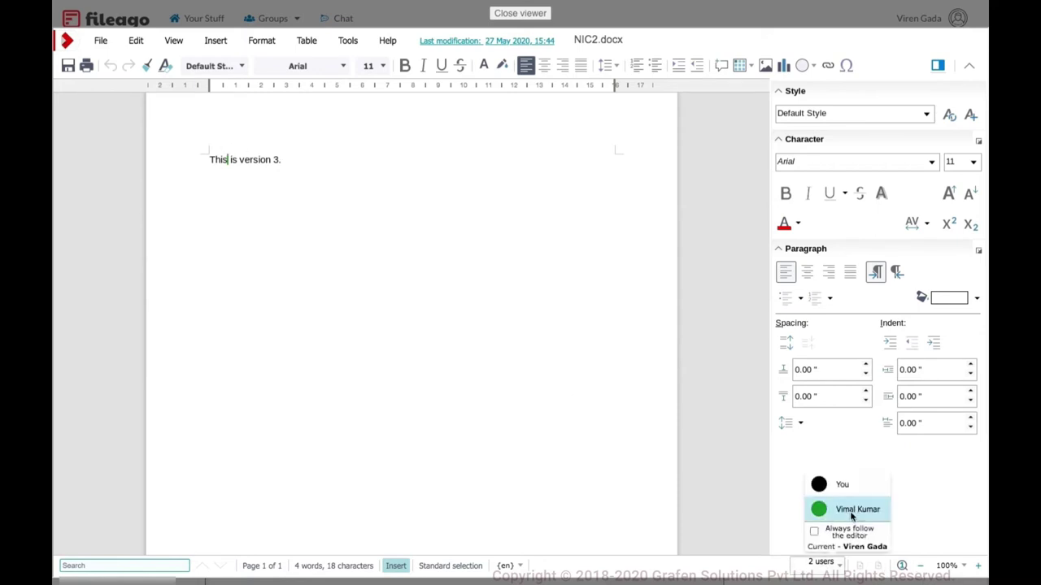
# Select the words 'is version 3.' and close the document editor
pyautogui.doubleClick(252, 160)
pyautogui.click(284, 161)
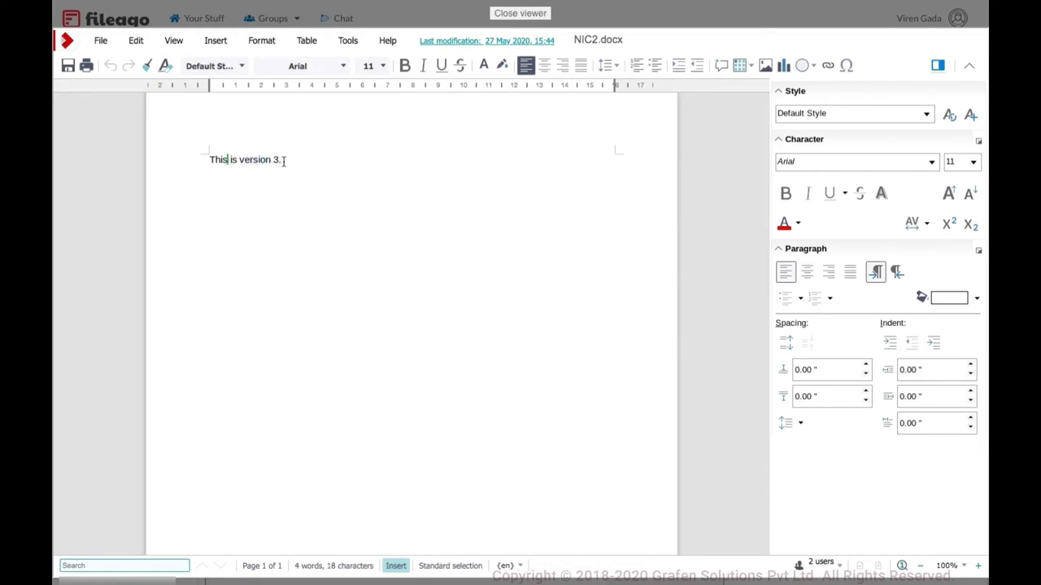
pyautogui.moveTo(281, 160); pyautogui.dragTo(240, 159)
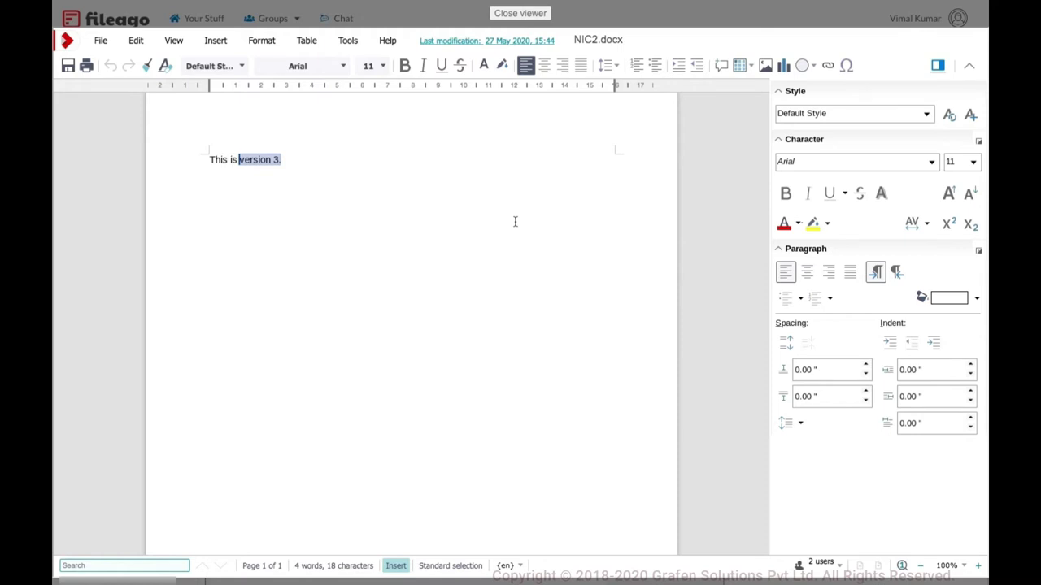
pyautogui.click(535, 14)
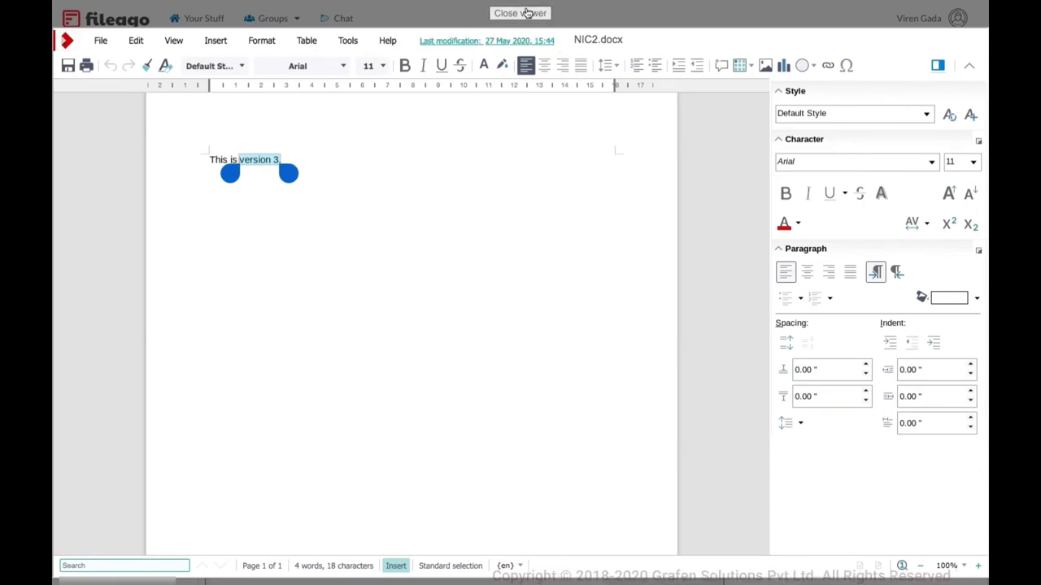
pyautogui.click(530, 12)
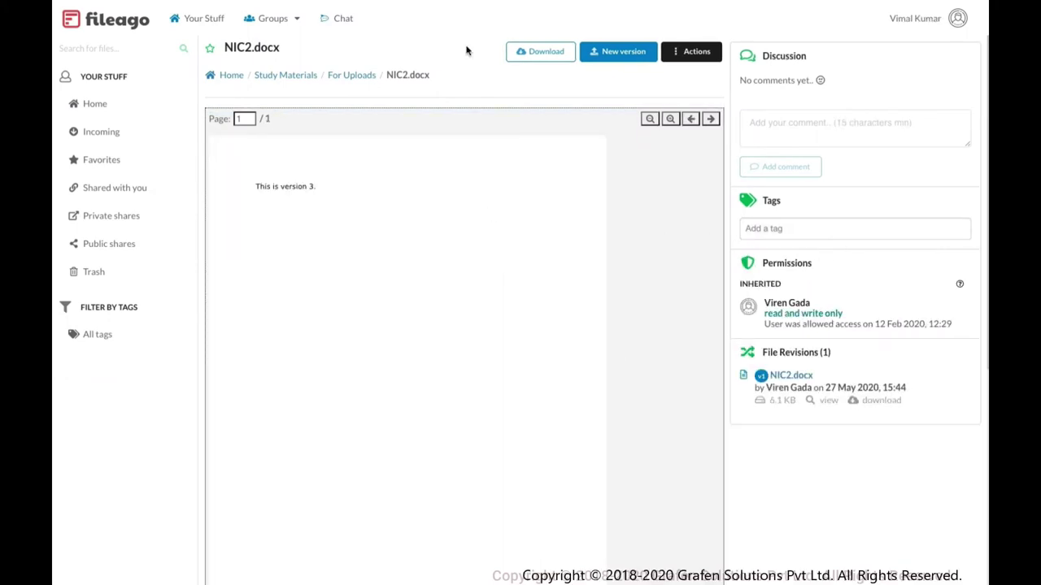
# Open the Marketing group's overview and highlight its admin and members list
pyautogui.click(241, 75)
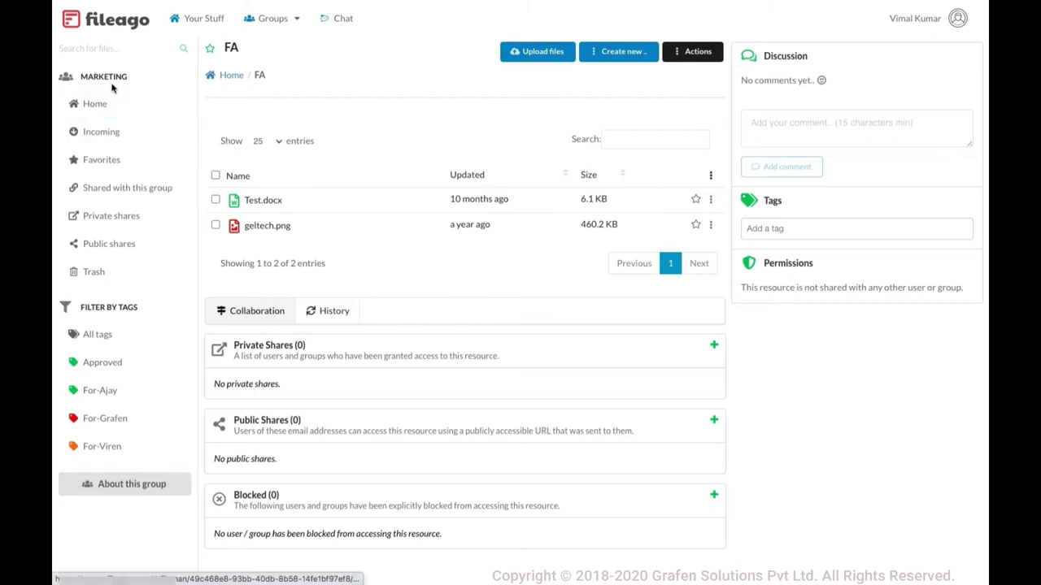
pyautogui.click(110, 488)
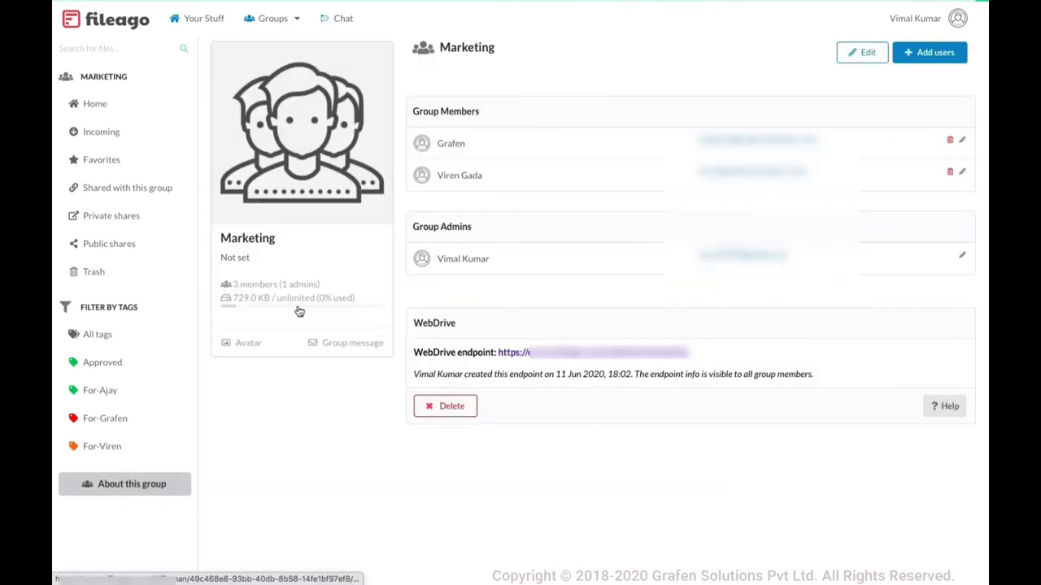
pyautogui.moveTo(436, 261); pyautogui.dragTo(542, 255)
pyautogui.moveTo(490, 181); pyautogui.dragTo(476, 141)
pyautogui.click(467, 142)
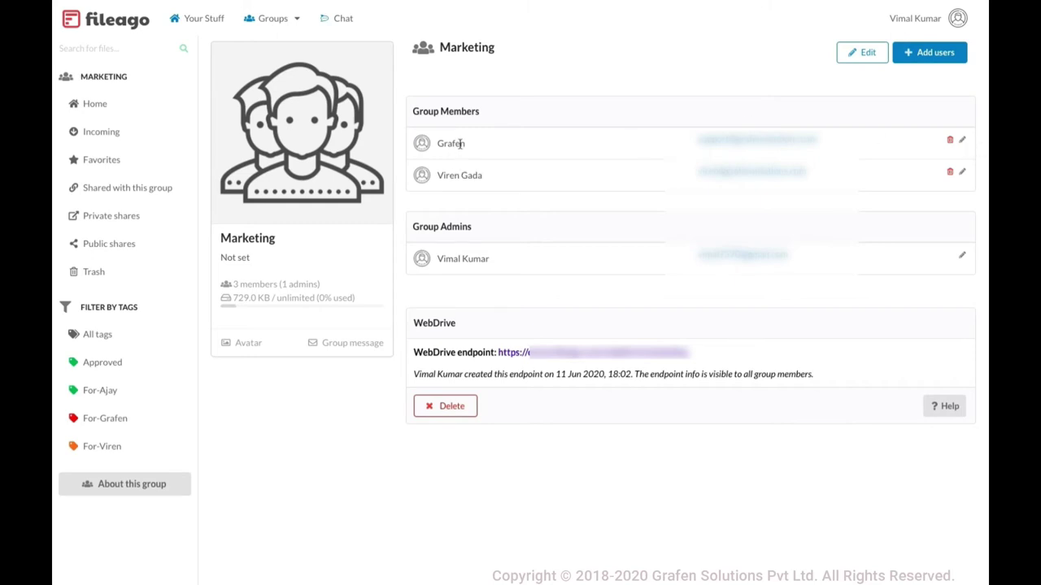
# Inspect the first member's node permissions, keep Read only, and leave without saving
pyautogui.click(962, 143)
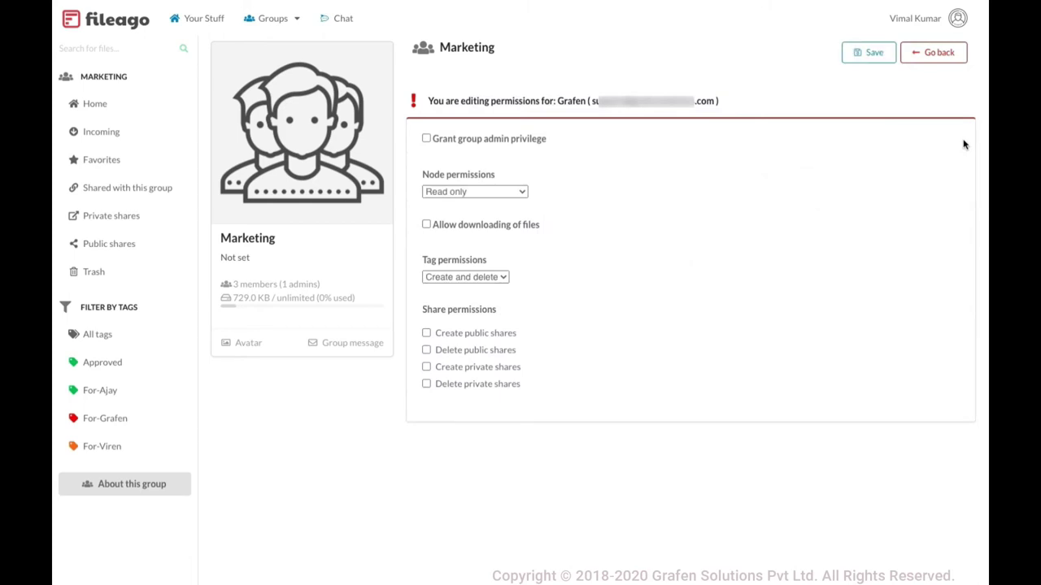
pyautogui.click(478, 194)
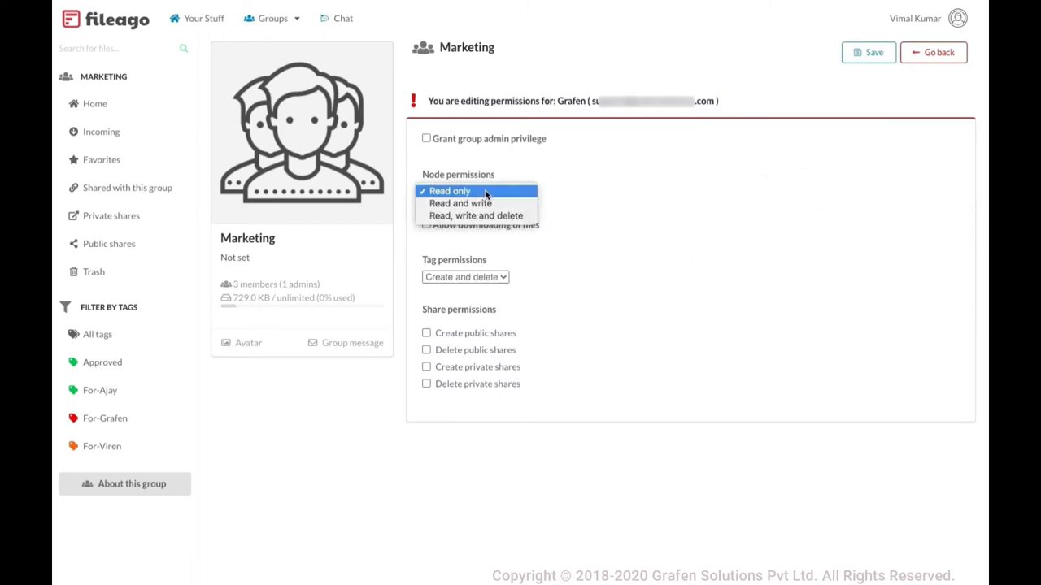
pyautogui.click(591, 209)
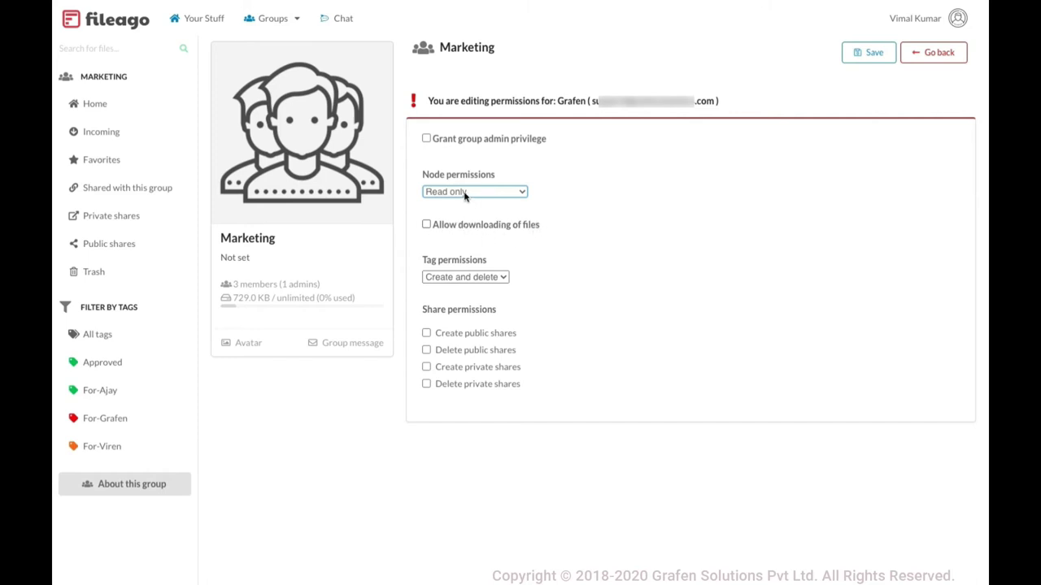
pyautogui.click(464, 195)
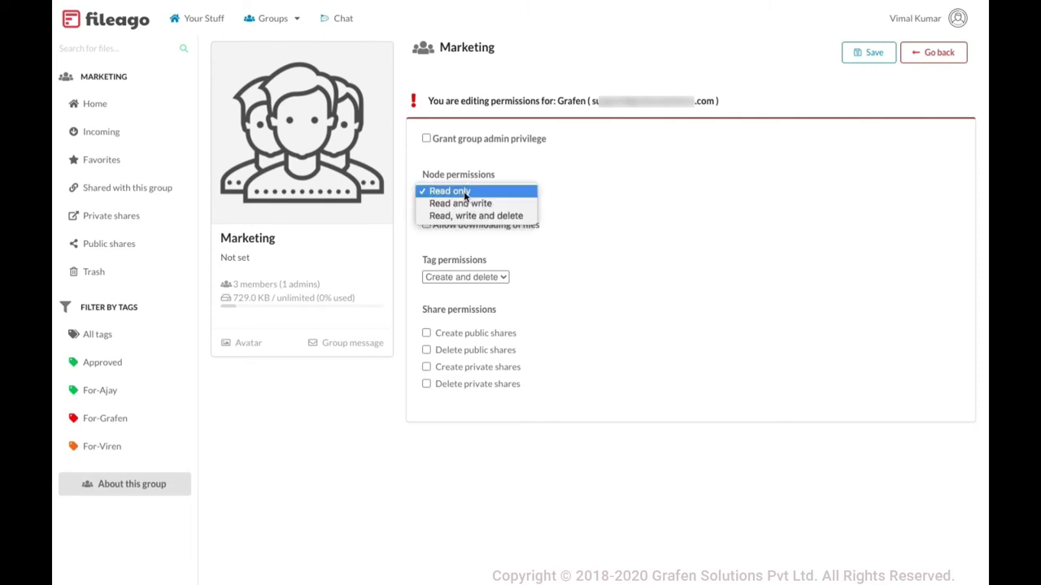
pyautogui.click(453, 196)
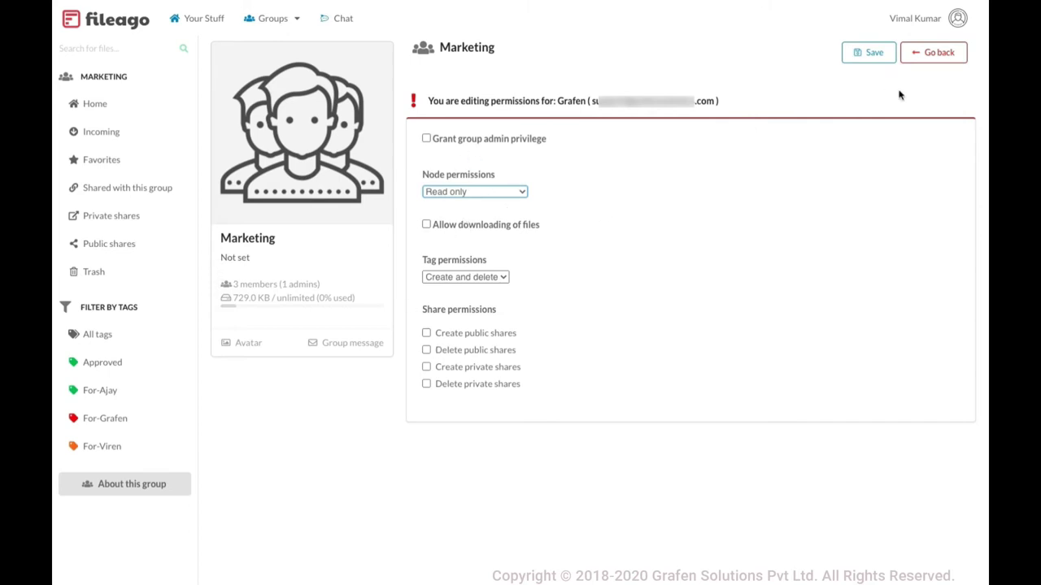
pyautogui.click(941, 53)
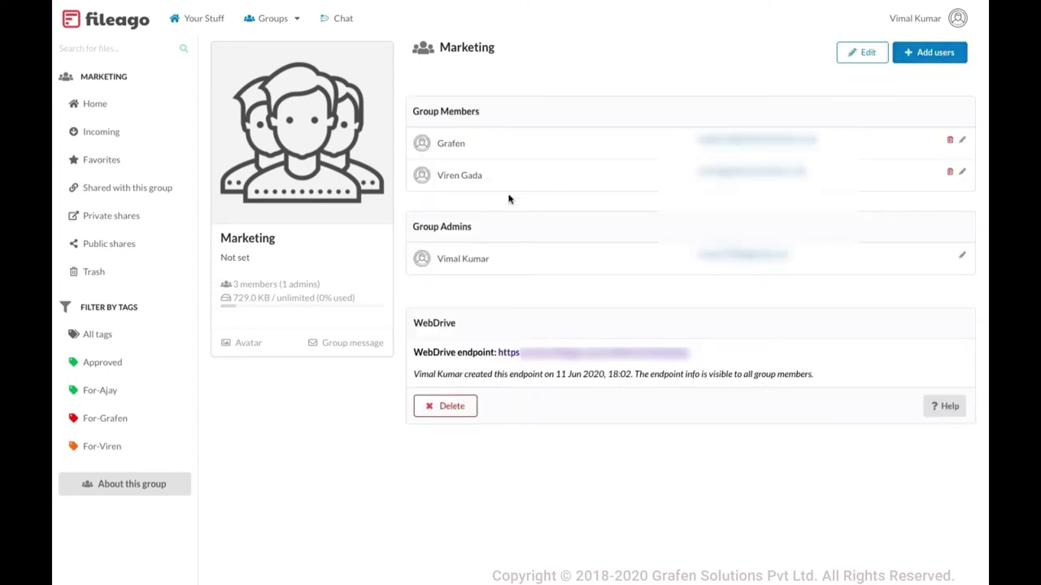
# Review the second member's read, write, delete and download permissions, then go back
pyautogui.click(962, 173)
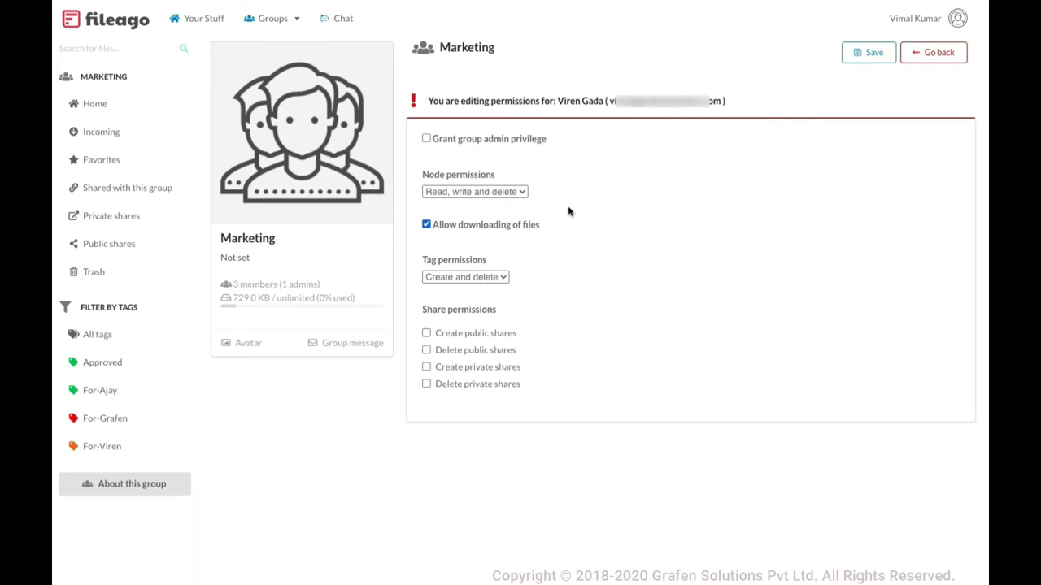
pyautogui.click(935, 54)
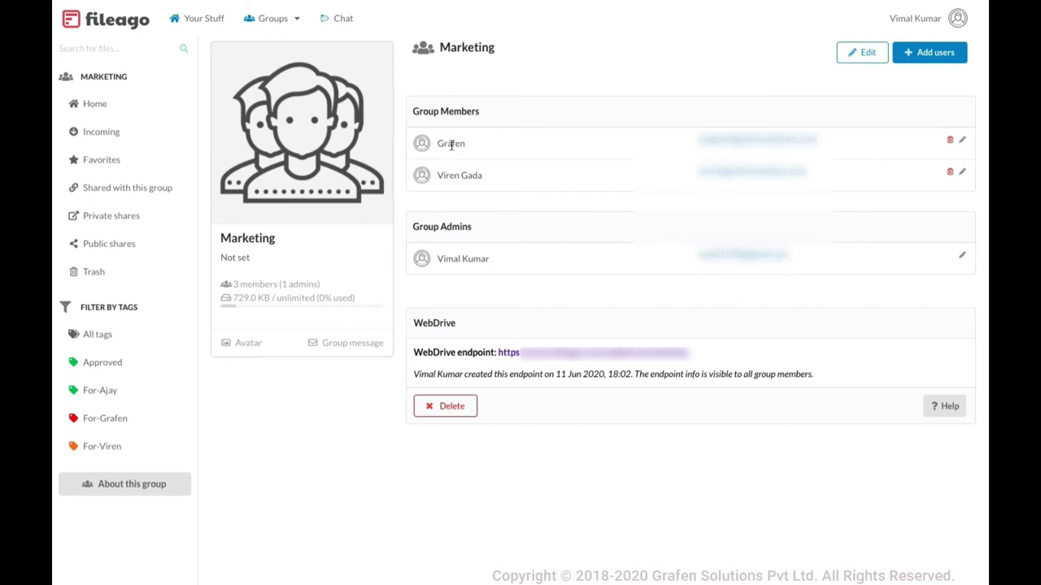
# Open Test.docx in the group's FA folder
pyautogui.click(90, 104)
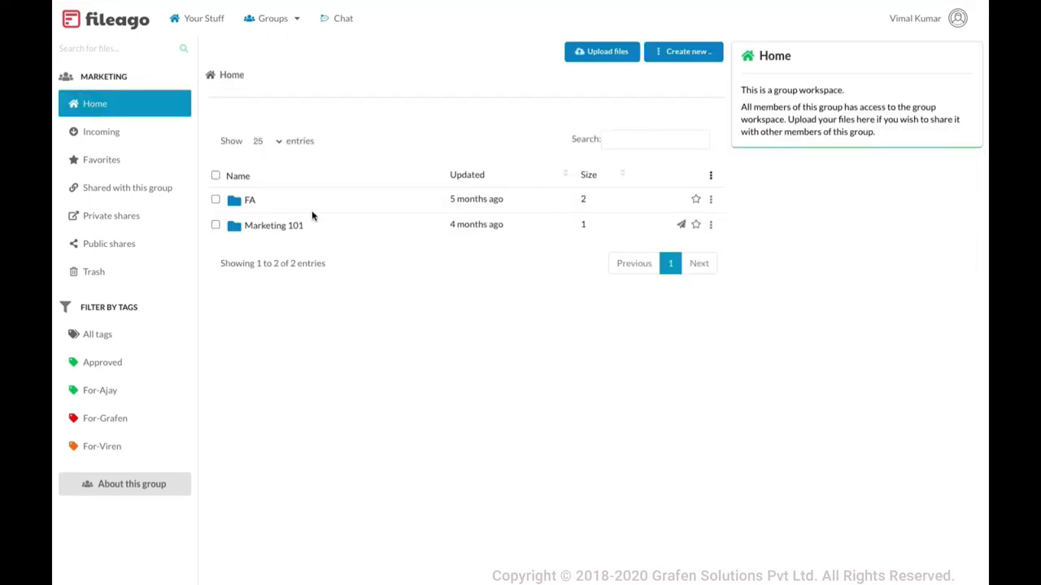
pyautogui.click(250, 203)
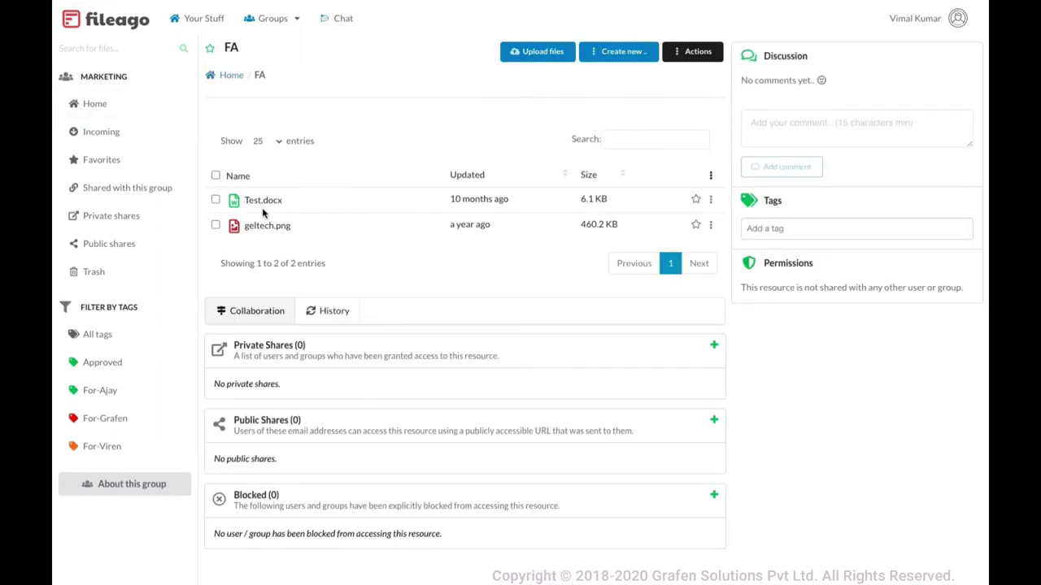
pyautogui.click(264, 203)
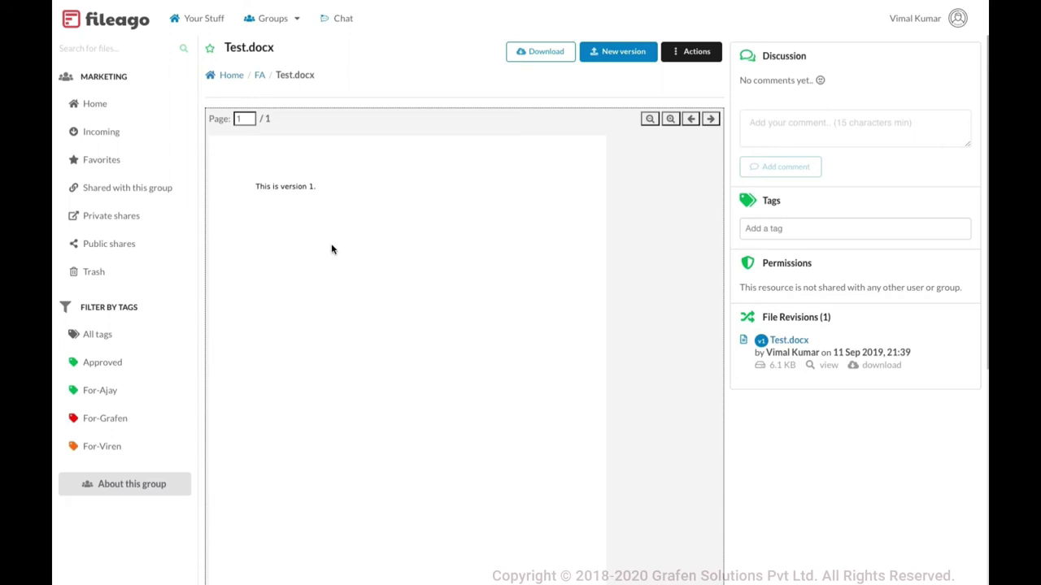
pyautogui.scroll(-5, 288, 220)
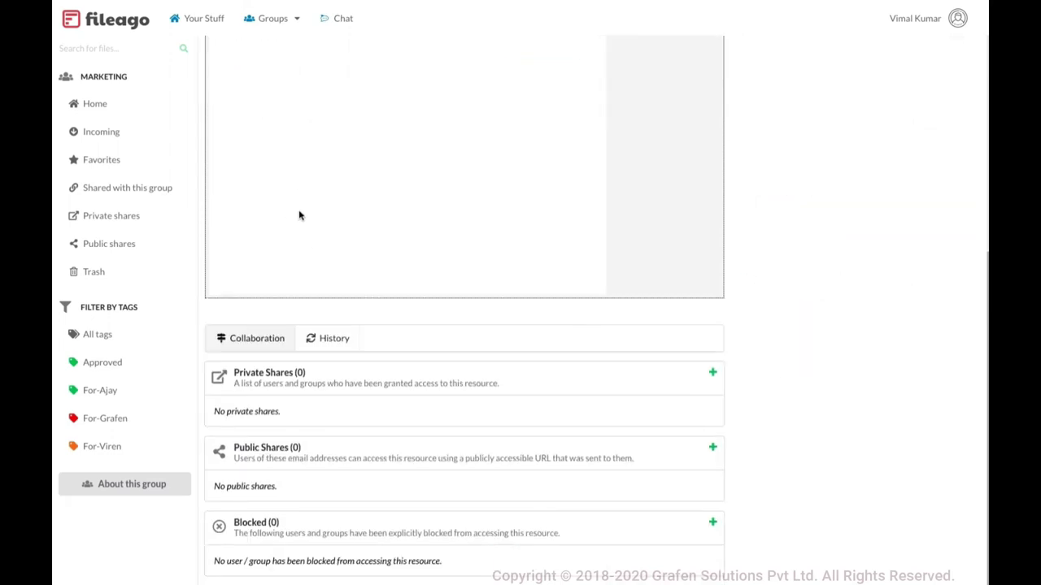
# Privately share Test.docx with one user, granting Read and write and allowing downloads
pyautogui.click(713, 373)
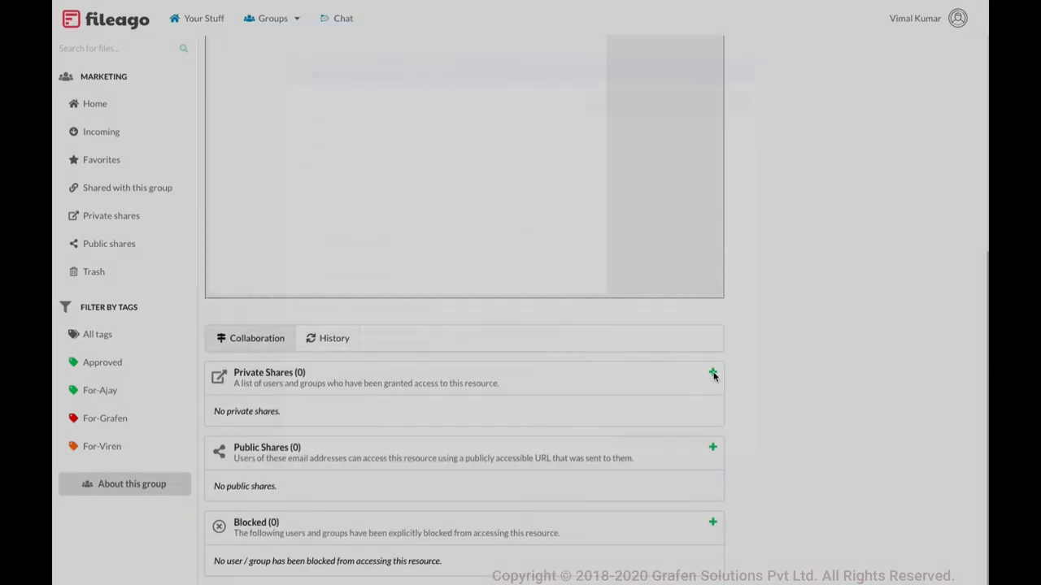
pyautogui.click(344, 96)
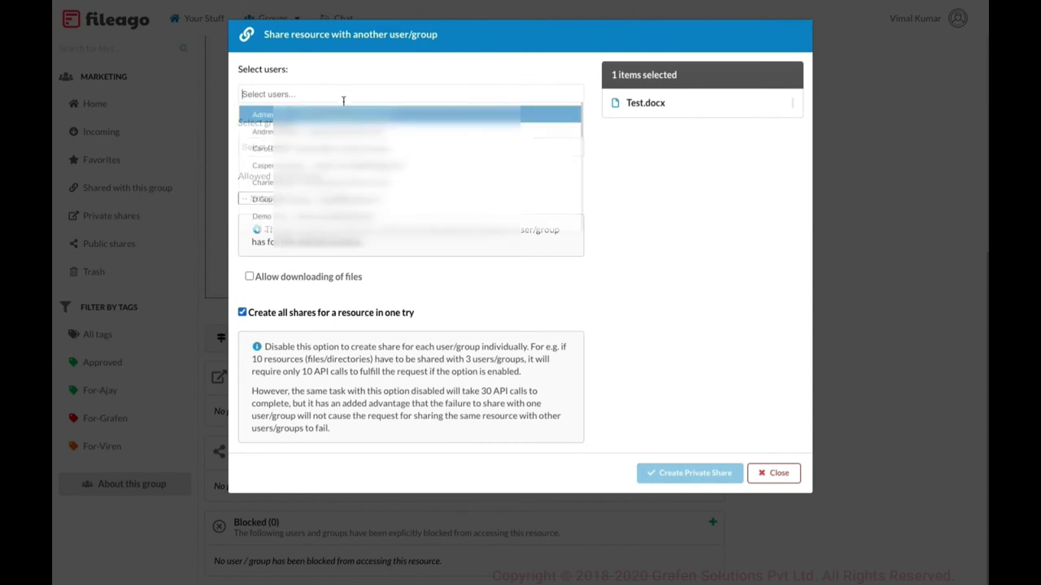
pyautogui.scroll(-2, 345, 178)
pyautogui.click(346, 177)
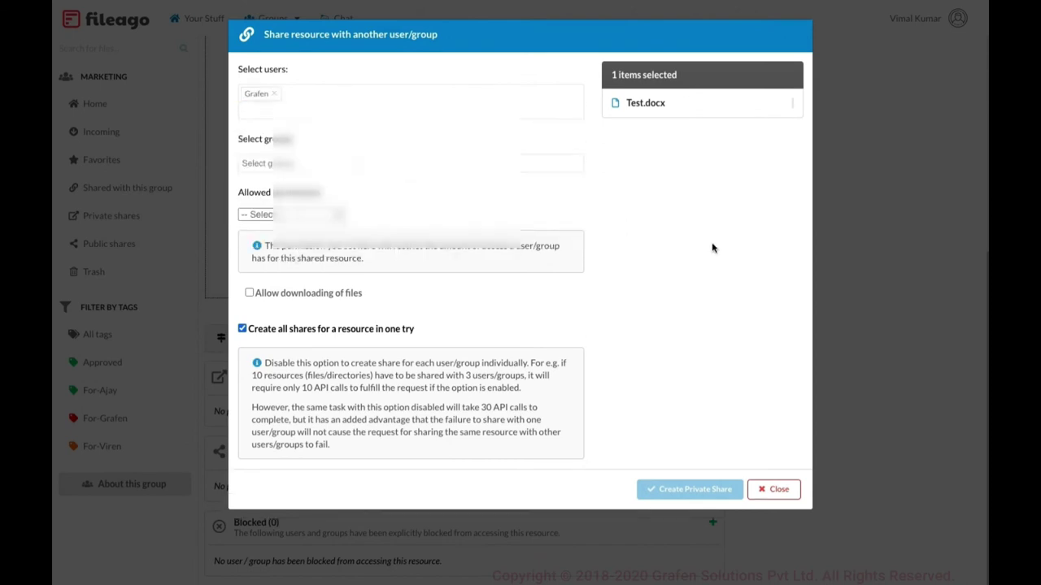
pyautogui.click(301, 216)
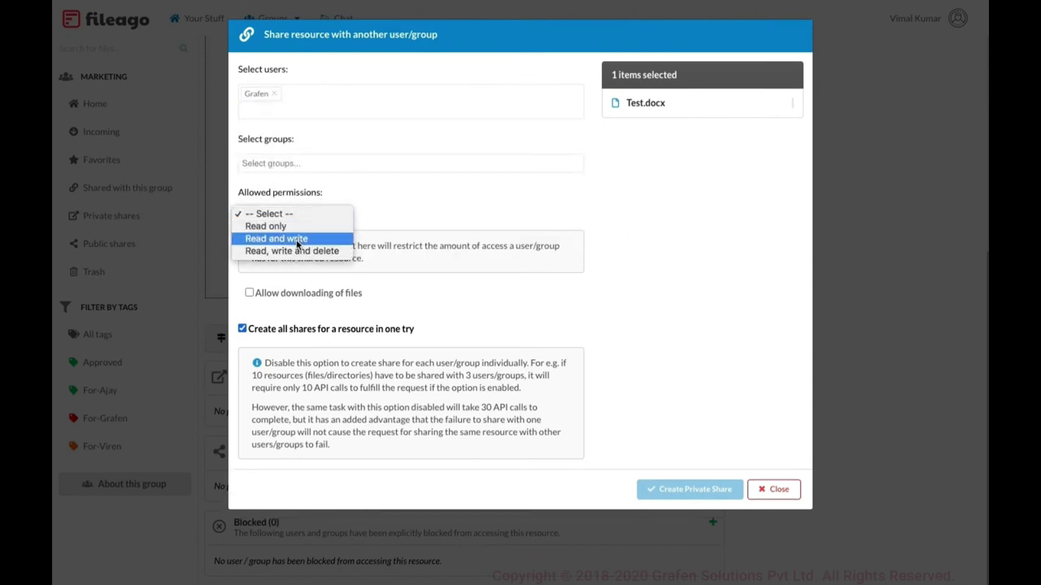
pyautogui.click(298, 239)
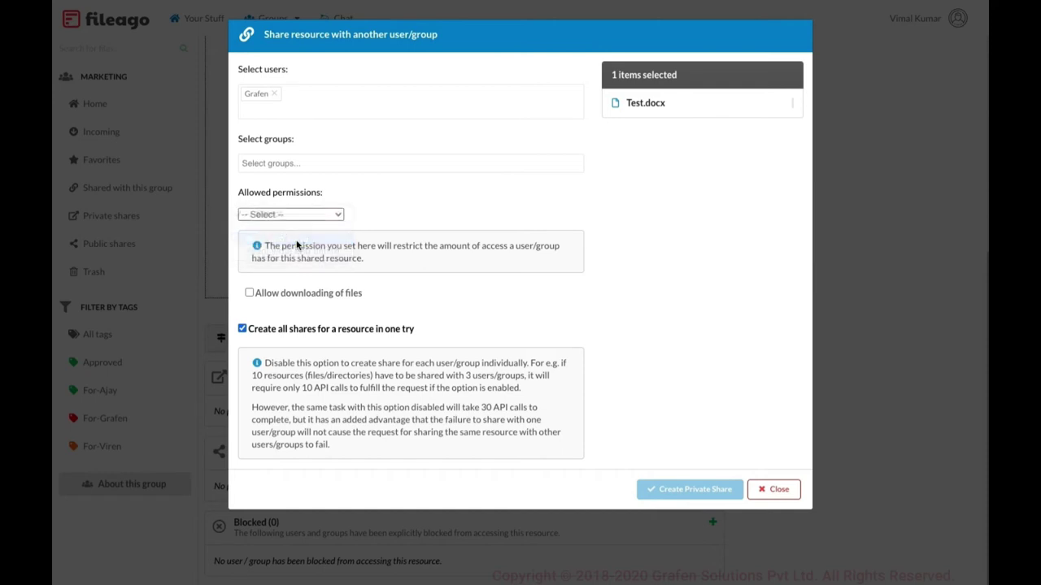
pyautogui.click(295, 297)
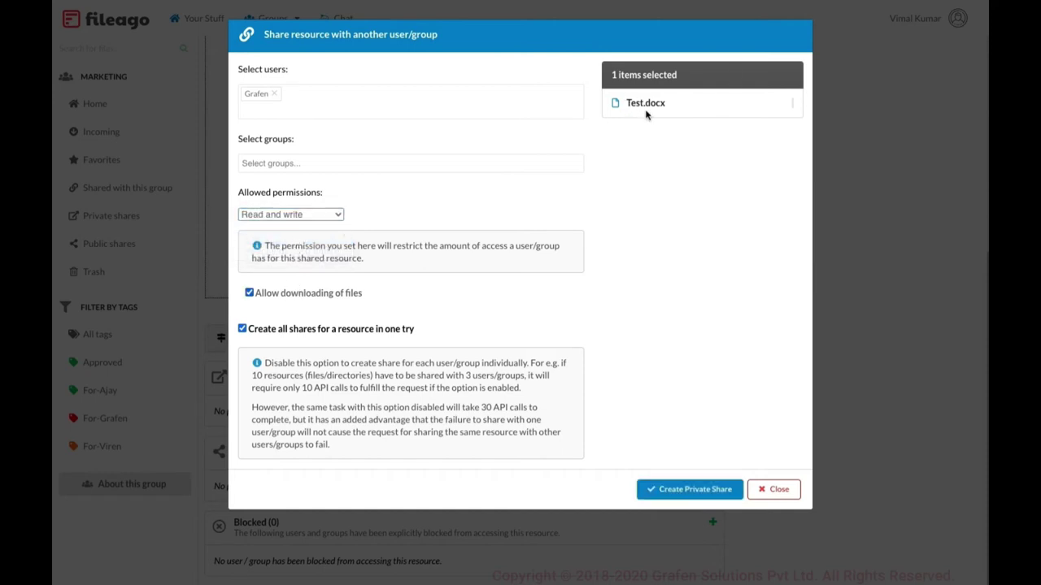
pyautogui.click(688, 491)
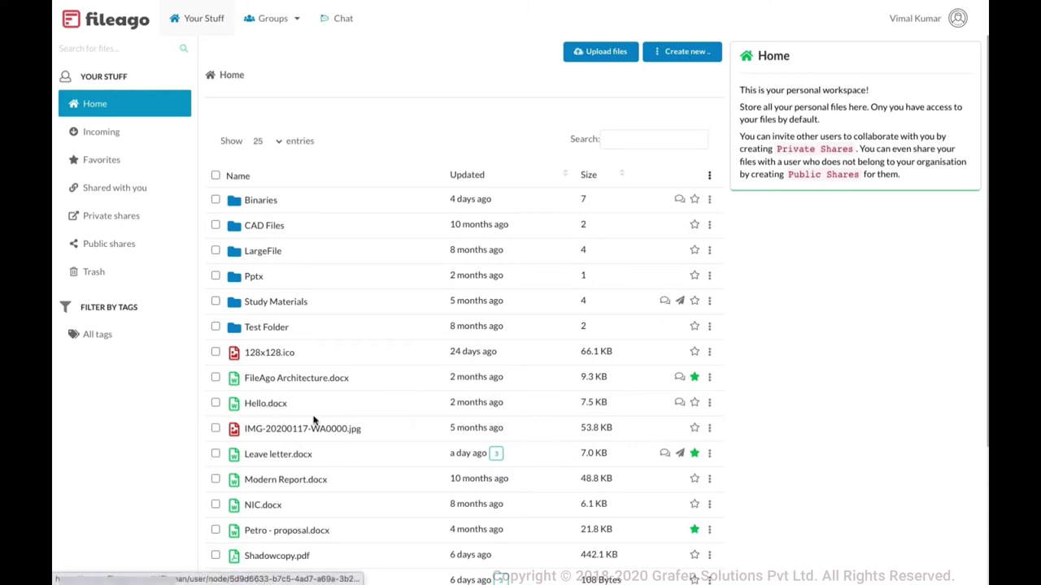
# Open Hello.docx and start a public share addressed to the recipient's e-mail address
pyautogui.click(268, 409)
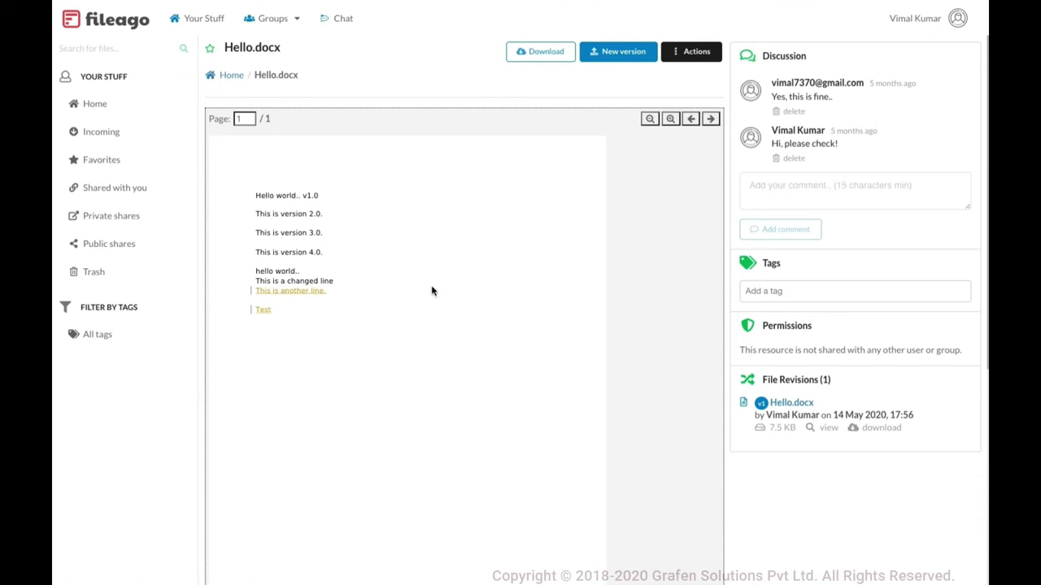
pyautogui.scroll(-3, 432, 292)
pyautogui.scroll(-1, 432, 292)
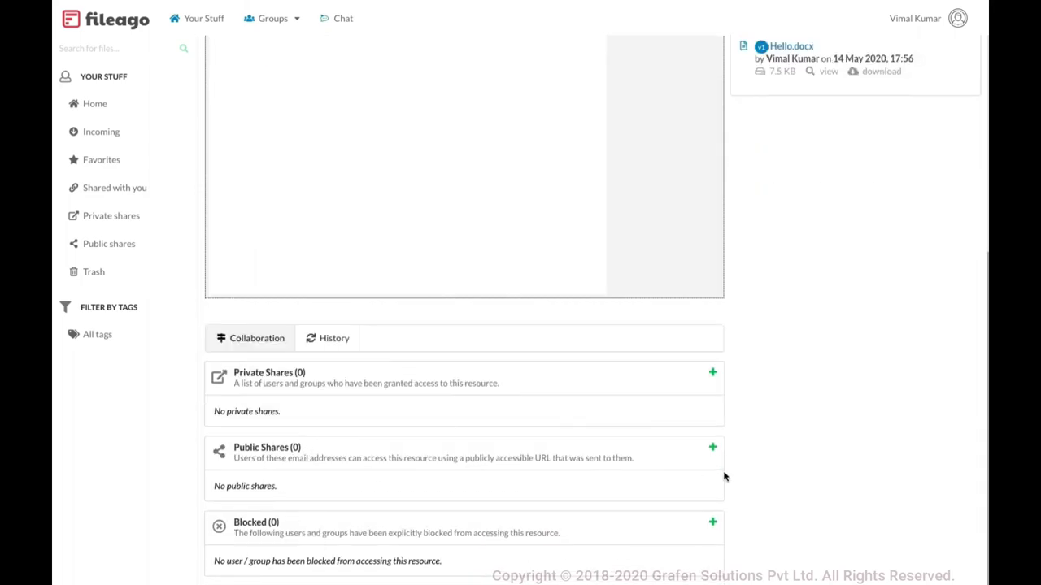
pyautogui.click(712, 451)
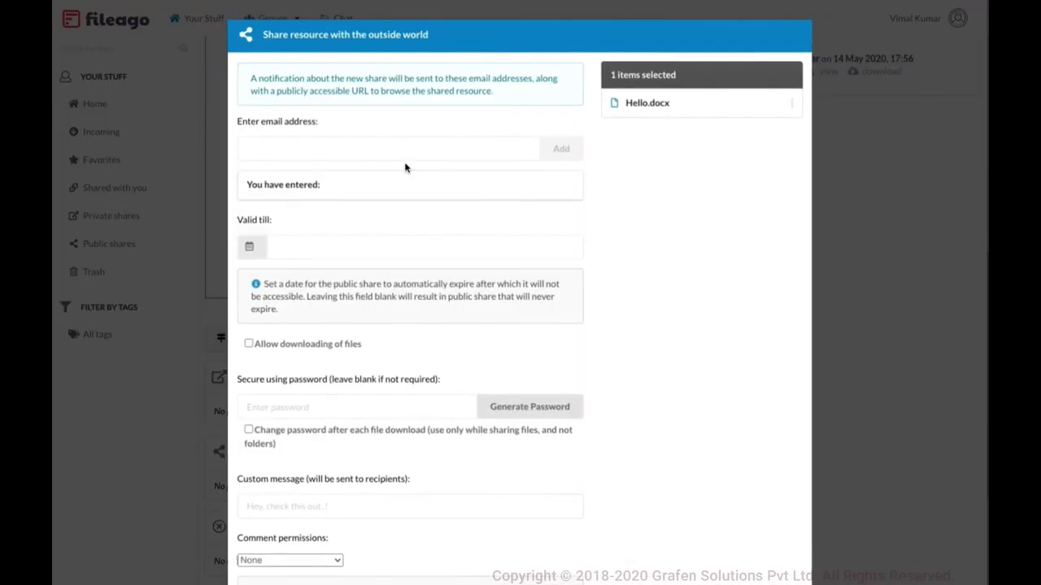
pyautogui.click(357, 143)
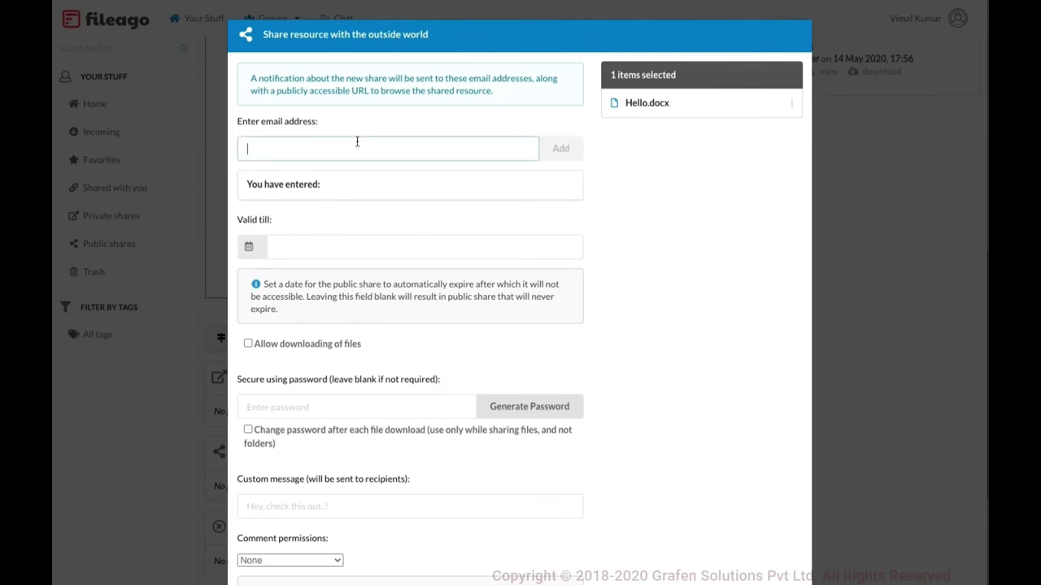
pyautogui.press('Return')
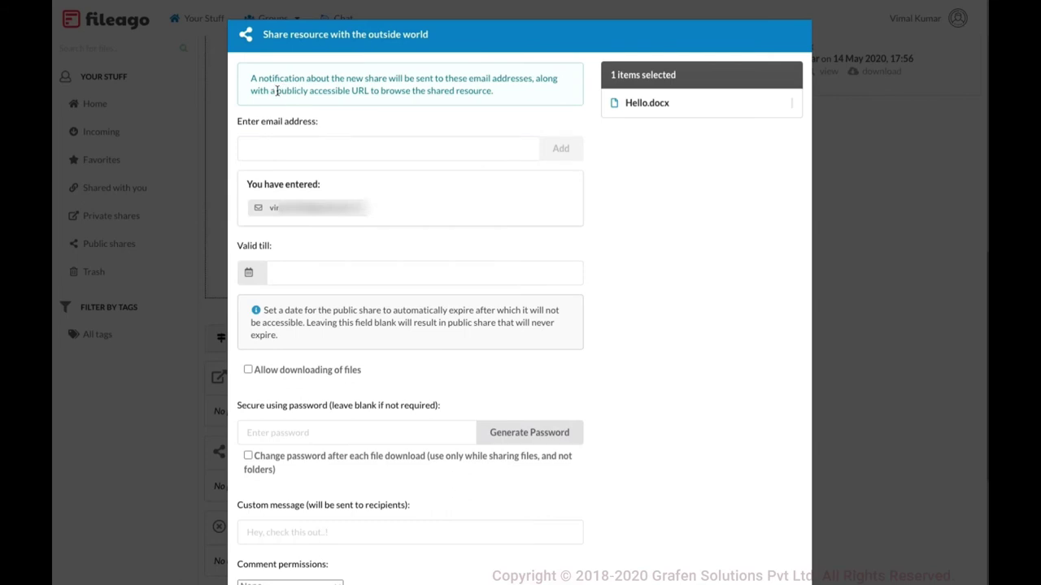
# Set the public share's Valid till date to July 31, 2020
pyautogui.moveTo(277, 91); pyautogui.dragTo(363, 92)
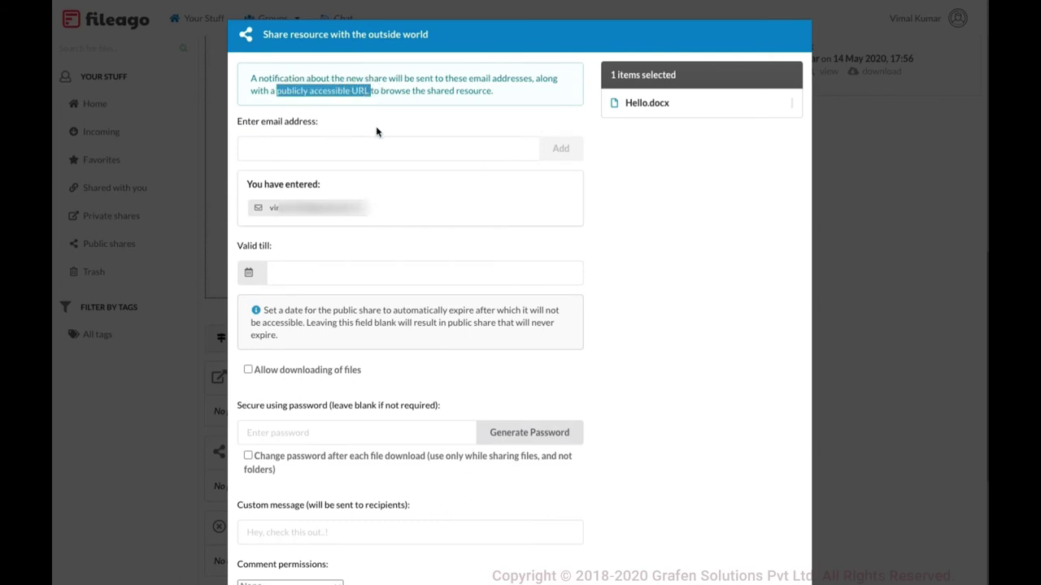
pyautogui.click(370, 107)
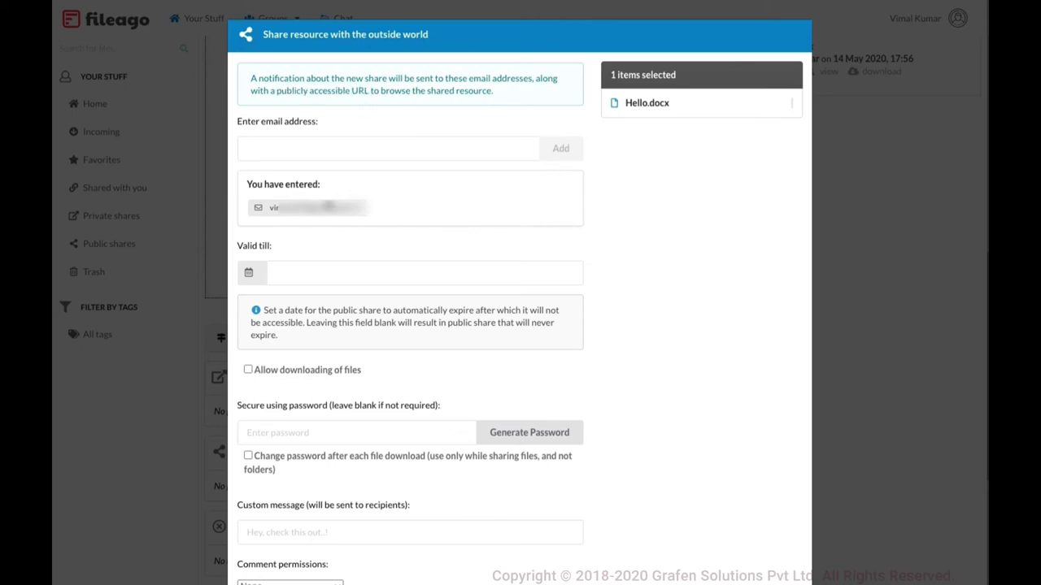
pyautogui.click(308, 270)
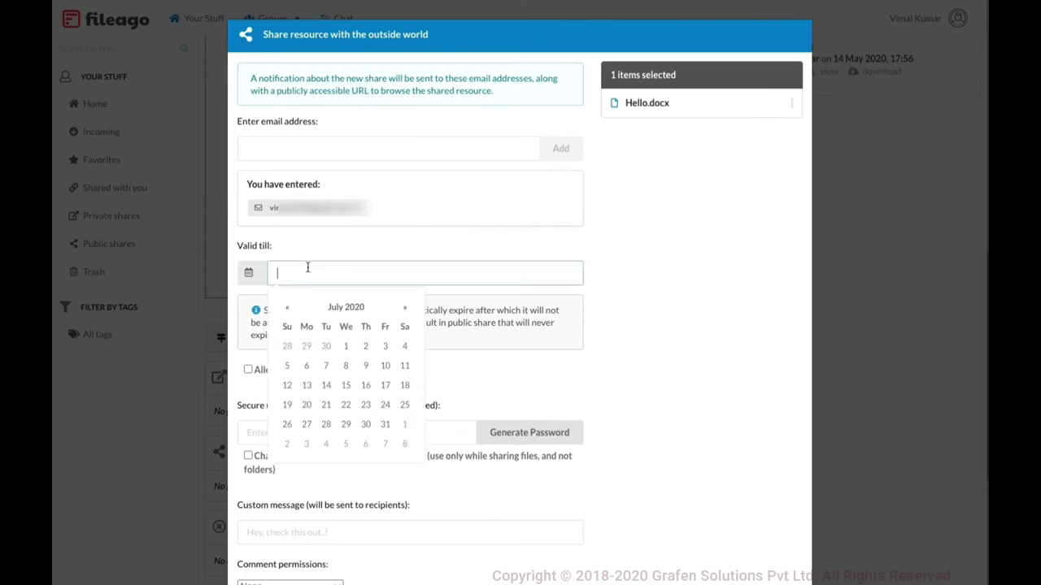
pyautogui.click(387, 426)
pyautogui.click(578, 362)
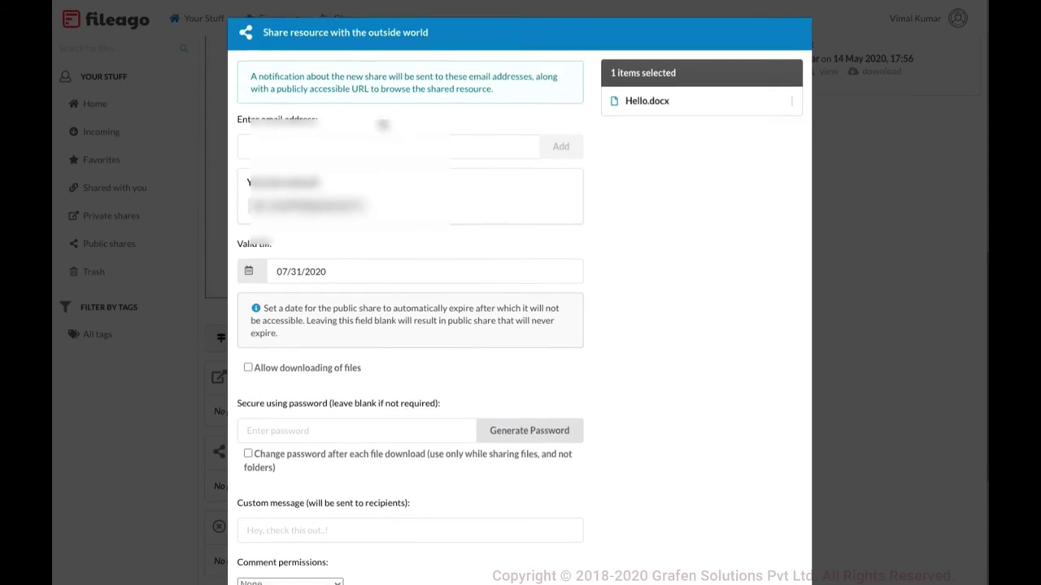
# Allow downloading and use a generated password that changes after each download
pyautogui.scroll(-1, 328, 275)
pyautogui.scroll(1, 308, 295)
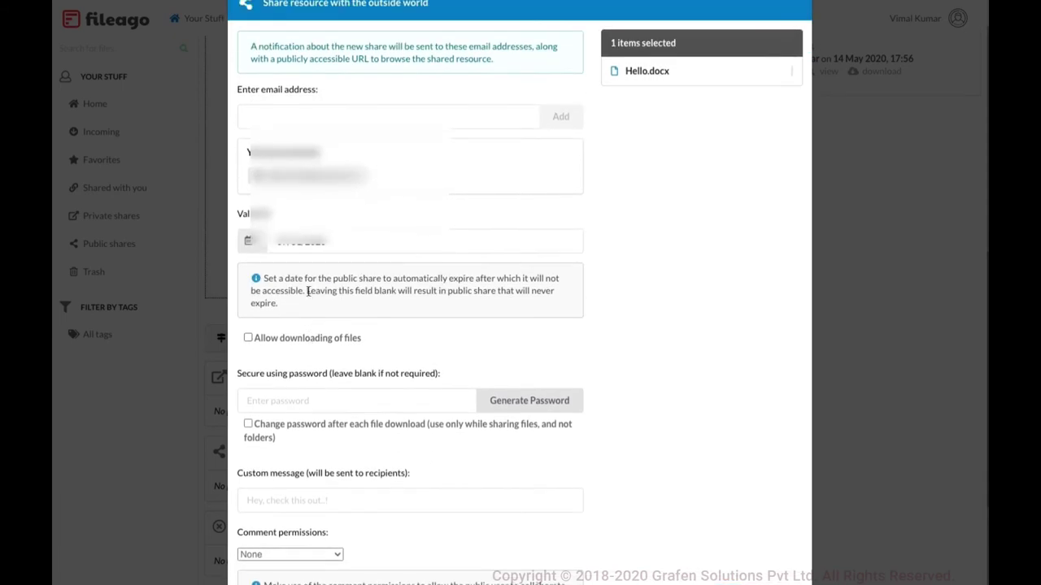
pyautogui.click(307, 341)
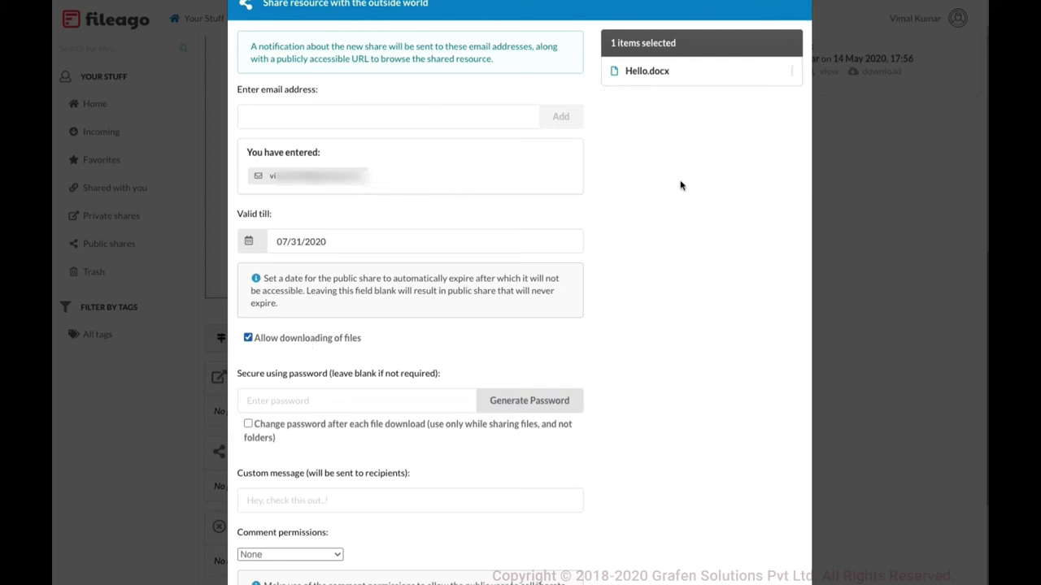
pyautogui.scroll(-2, 681, 184)
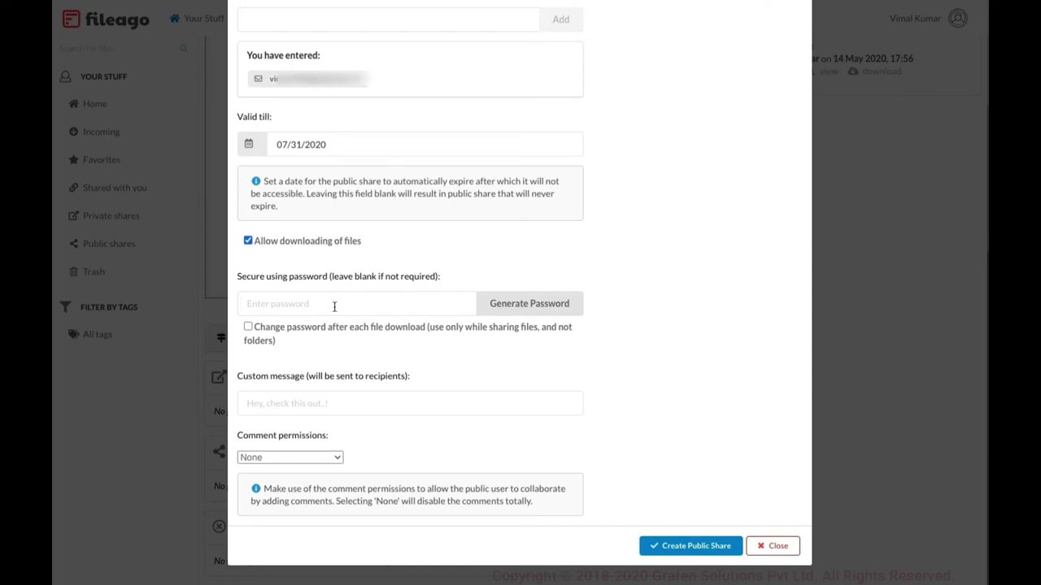
pyautogui.click(333, 306)
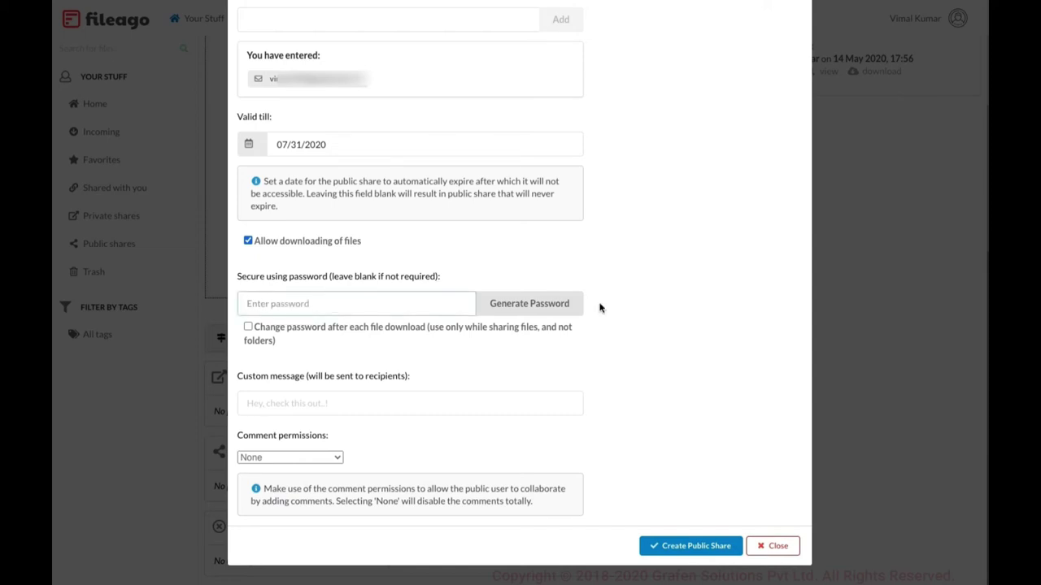
pyautogui.click(552, 304)
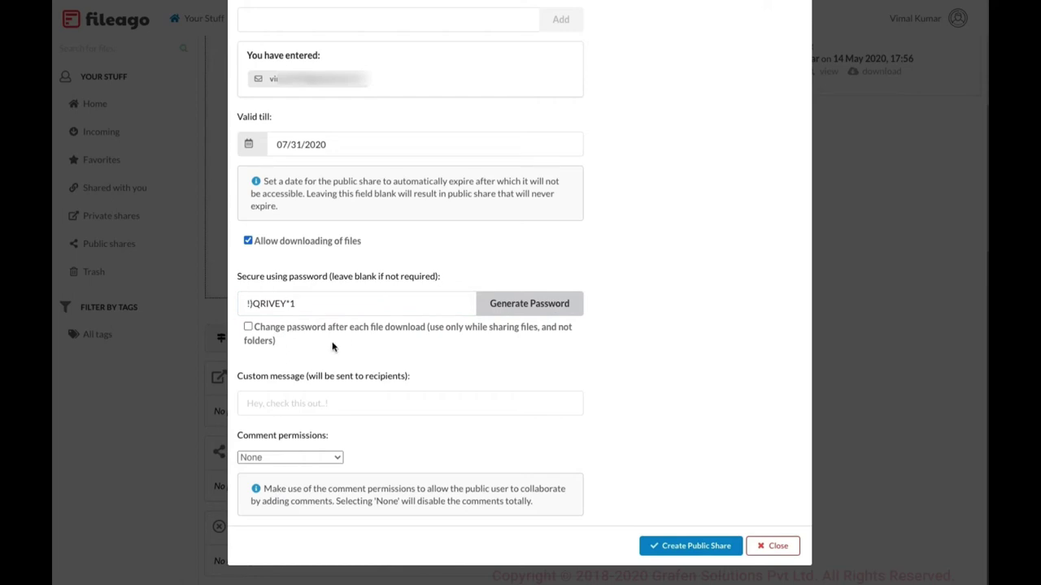
pyautogui.scroll(1, 331, 347)
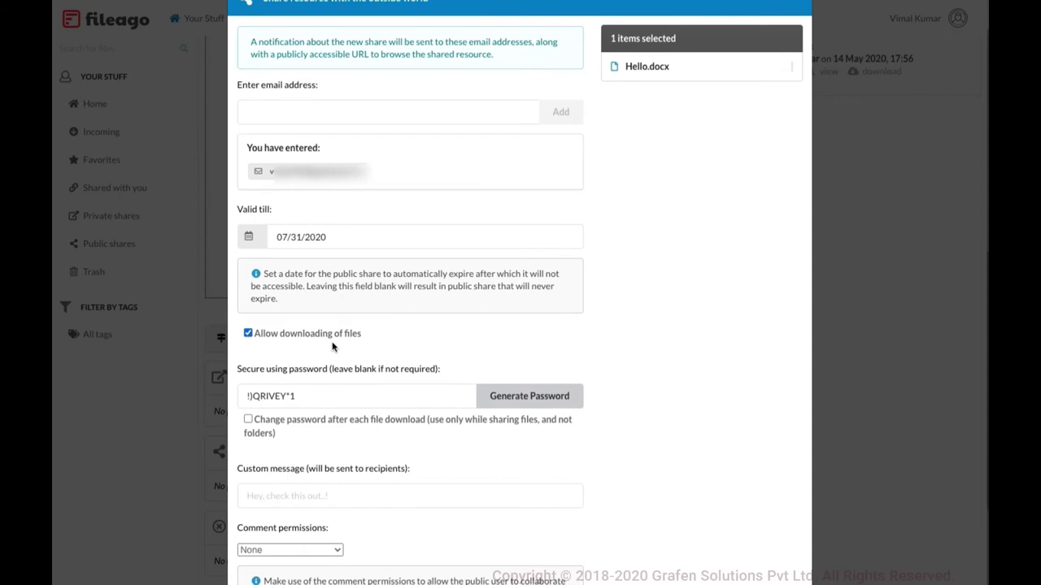
pyautogui.click(314, 423)
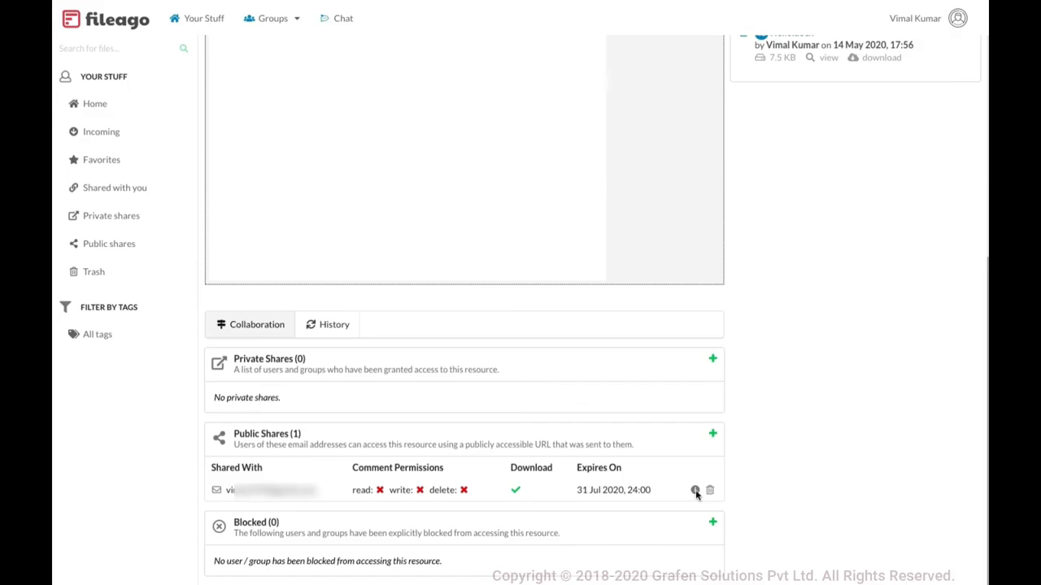
# Copy Hello.docx's public share URL from the Public Share Details dialog and exit full screen
pyautogui.click(695, 492)
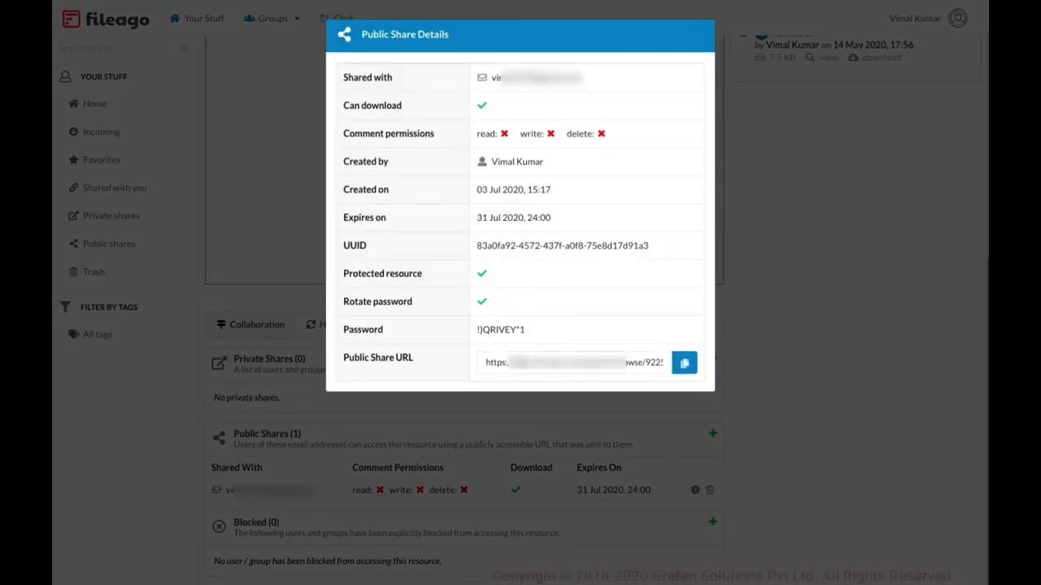
pyautogui.click(720, 366)
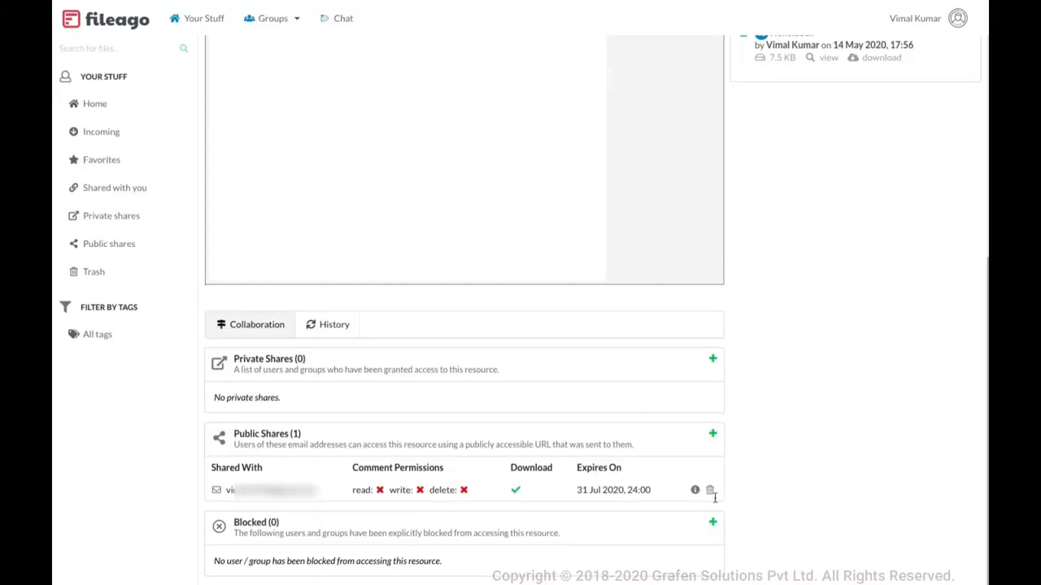
pyautogui.click(694, 491)
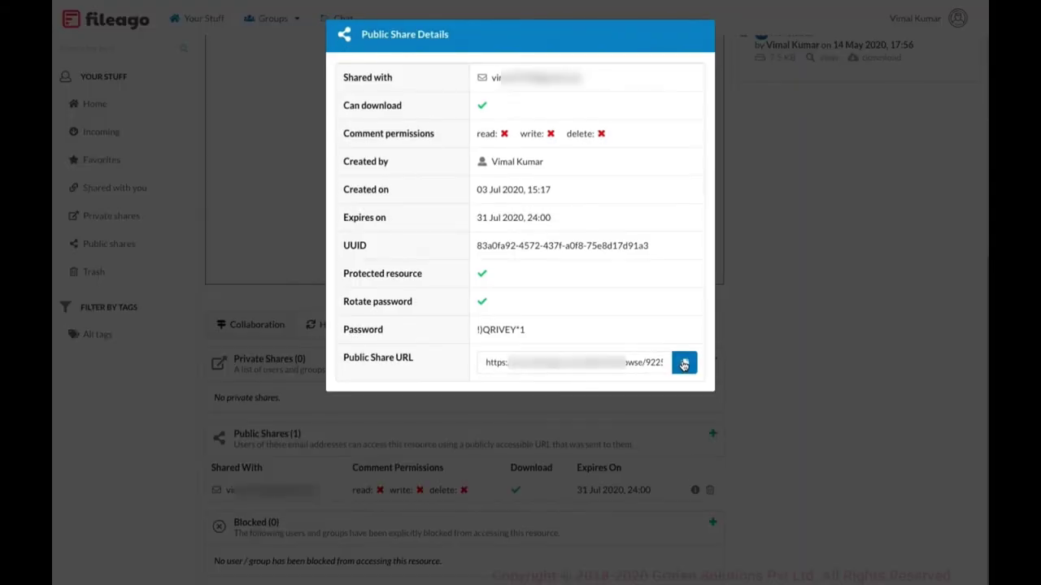
pyautogui.click(684, 364)
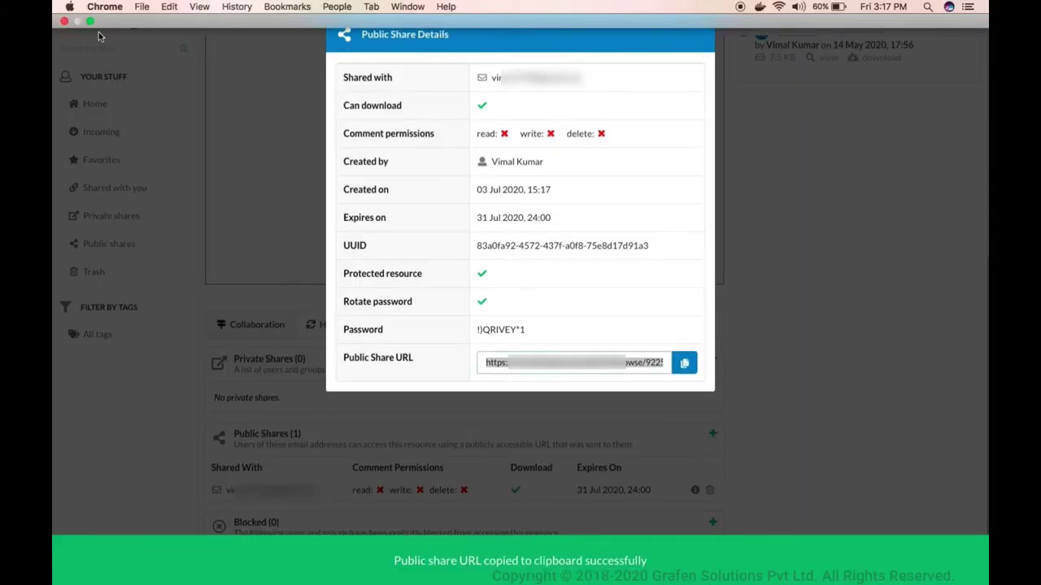
pyautogui.click(90, 22)
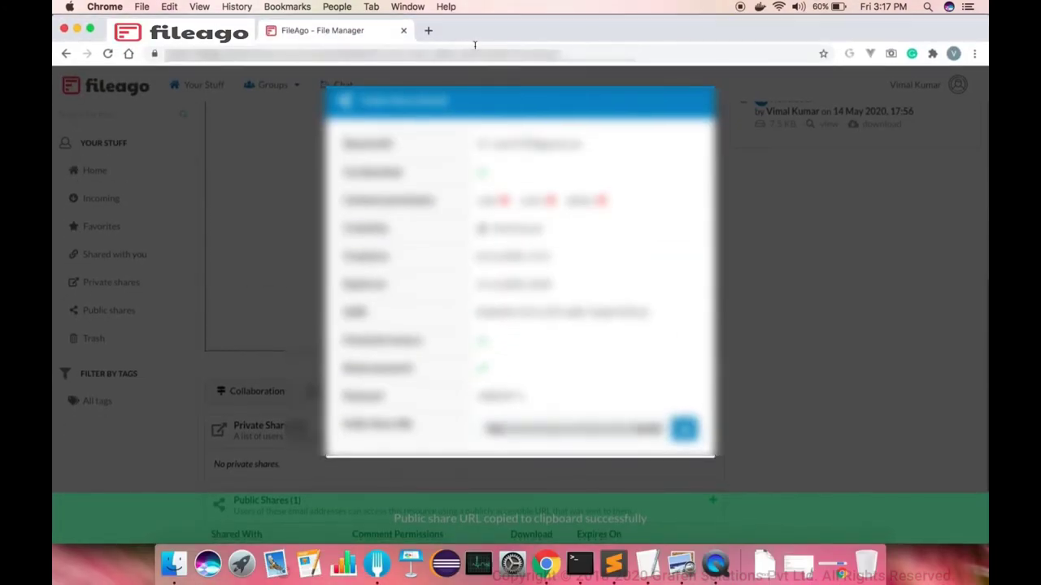
# Load the copied public share URL in a new browser tab
pyautogui.click(429, 30)
pyautogui.press('super+v')
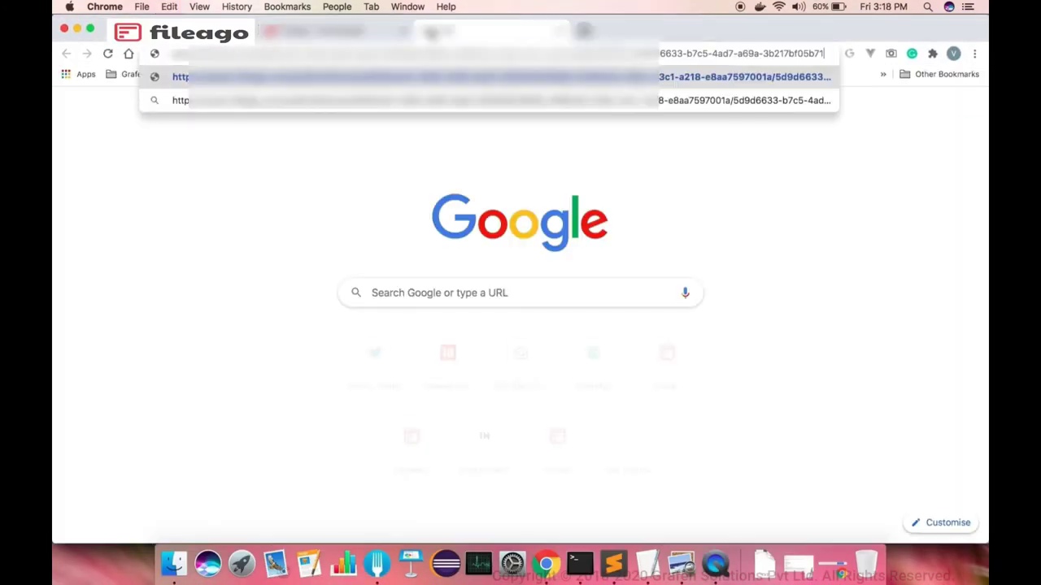
pyautogui.press('Return')
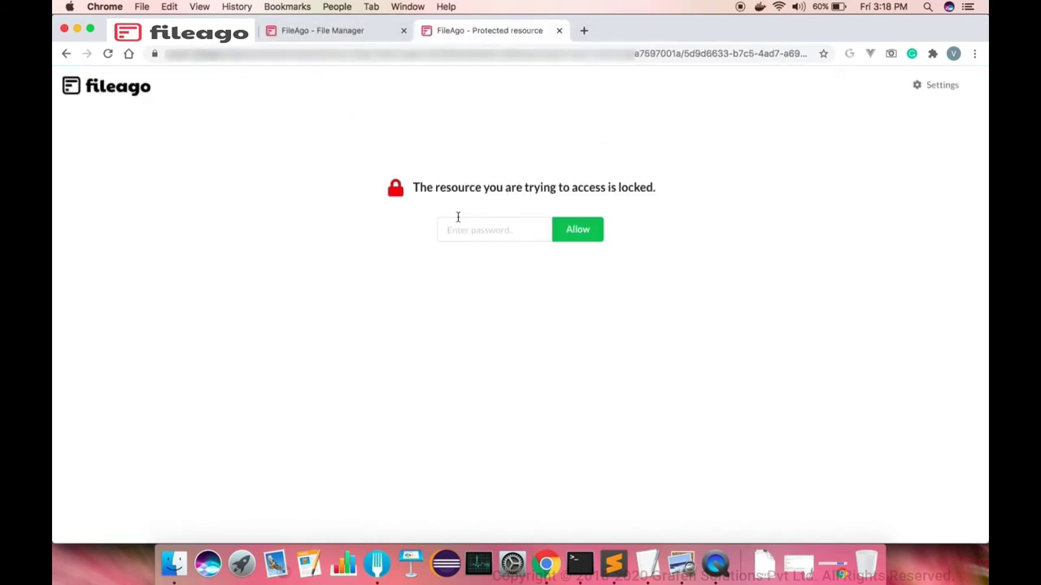
# Copy the share password from File Manager and paste it to unlock the shared file
pyautogui.click(324, 33)
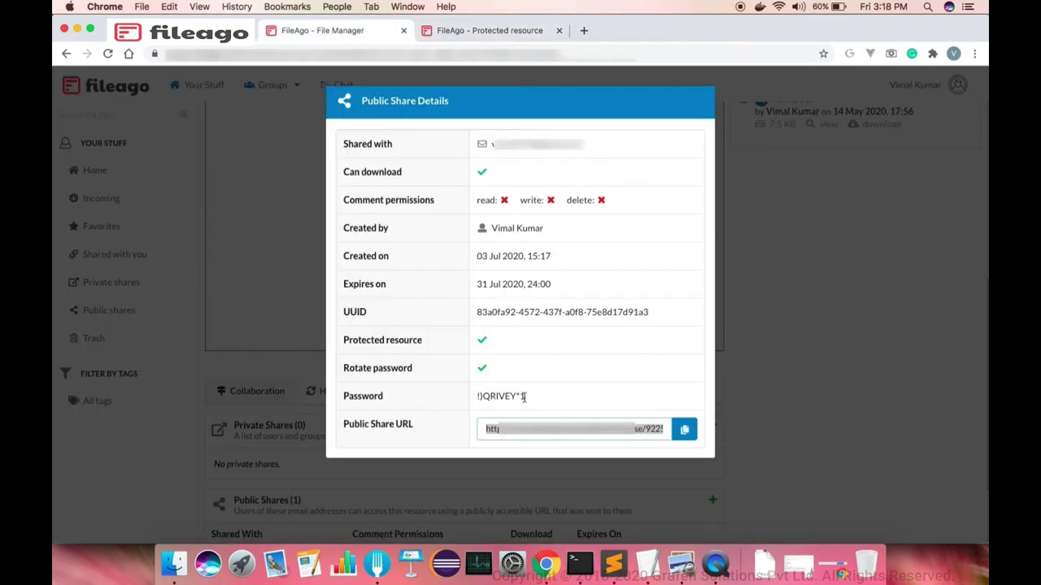
pyautogui.moveTo(524, 397); pyautogui.dragTo(478, 398)
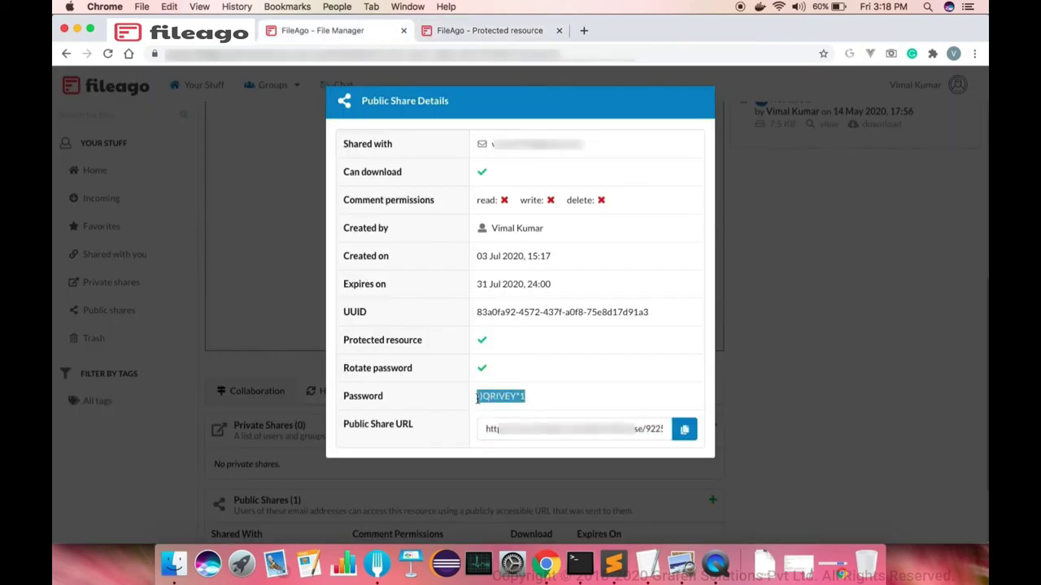
pyautogui.click(447, 30)
pyautogui.click(471, 236)
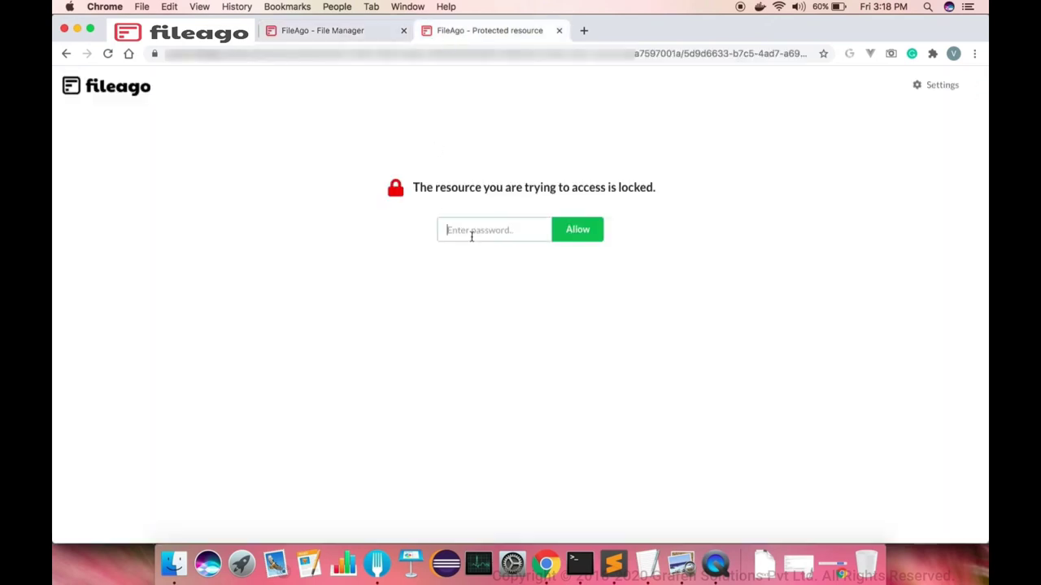
pyautogui.press('super+v')
pyautogui.click(579, 228)
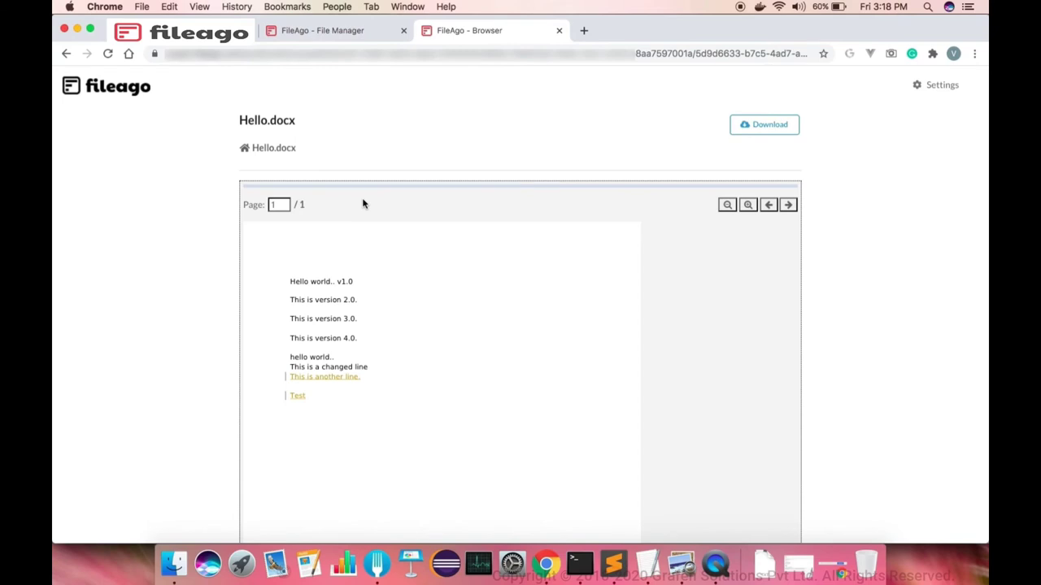
# Try downloading the shared Hello.docx, cancel the save, and return to File Manager
pyautogui.scroll(-3, 437, 253)
pyautogui.scroll(3, 455, 240)
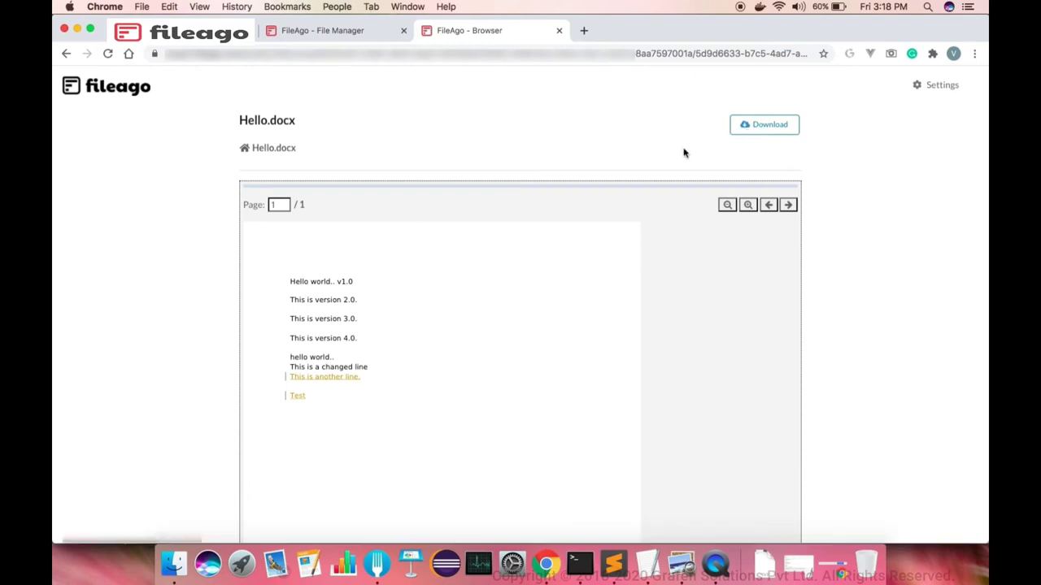
pyautogui.click(754, 125)
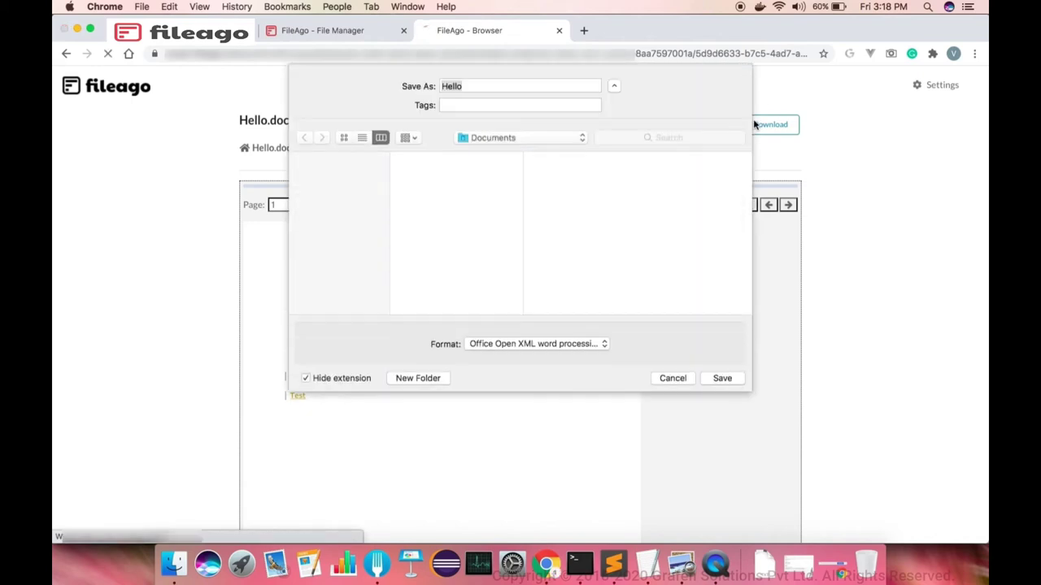
pyautogui.click(672, 379)
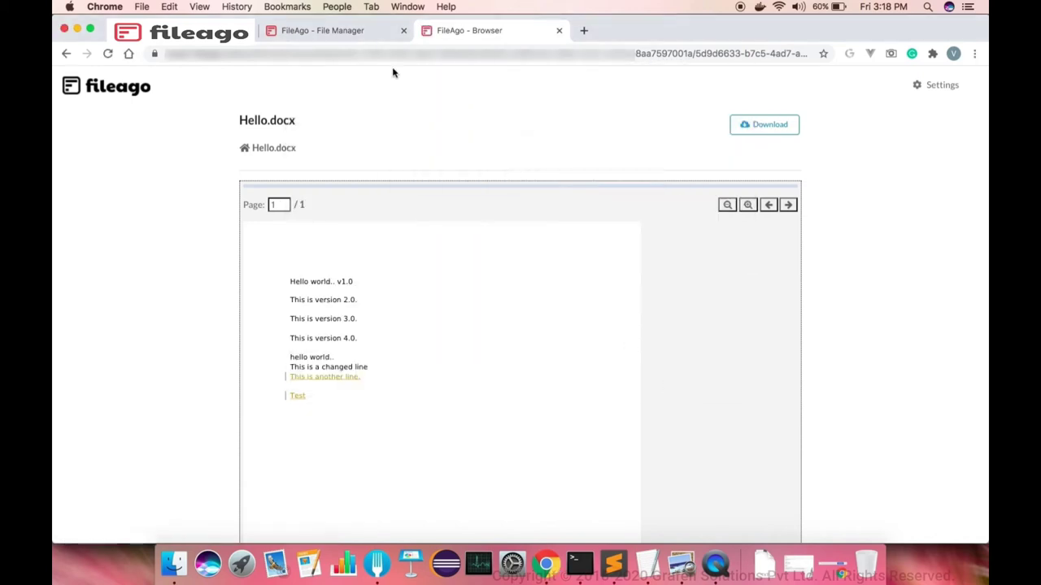
pyautogui.click(358, 32)
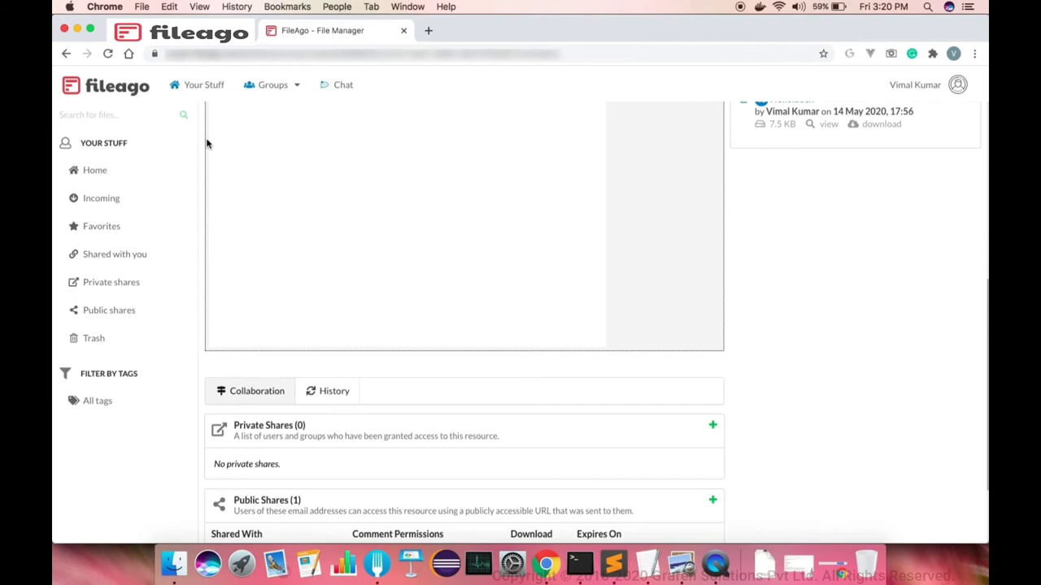
# Sign in to FileAgo in a new tab as another user using the saved username
pyautogui.click(429, 31)
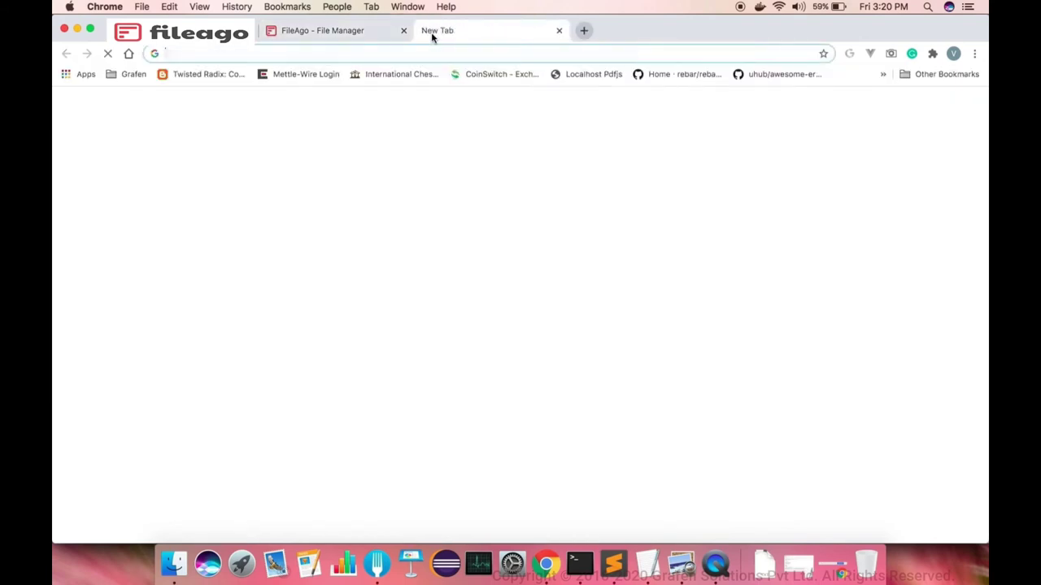
pyautogui.press('Return')
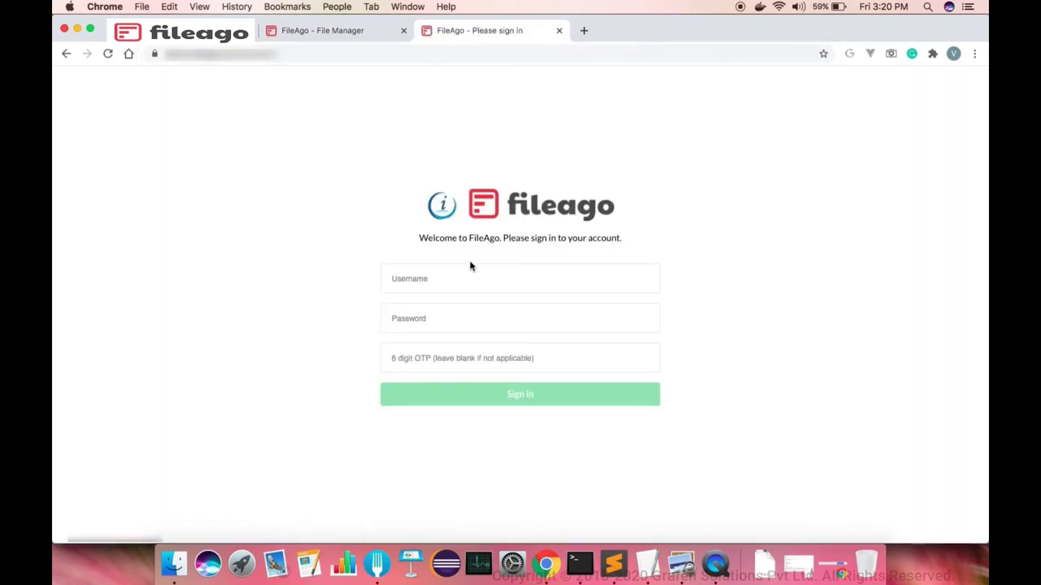
pyautogui.click(458, 284)
pyautogui.write('john')
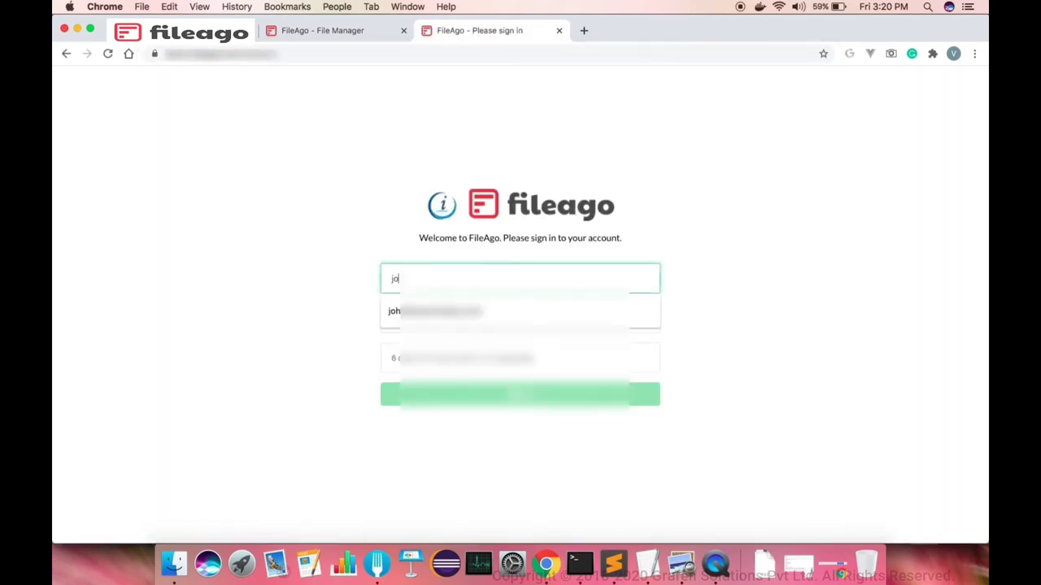
pyautogui.press('Down')
pyautogui.press('Return')
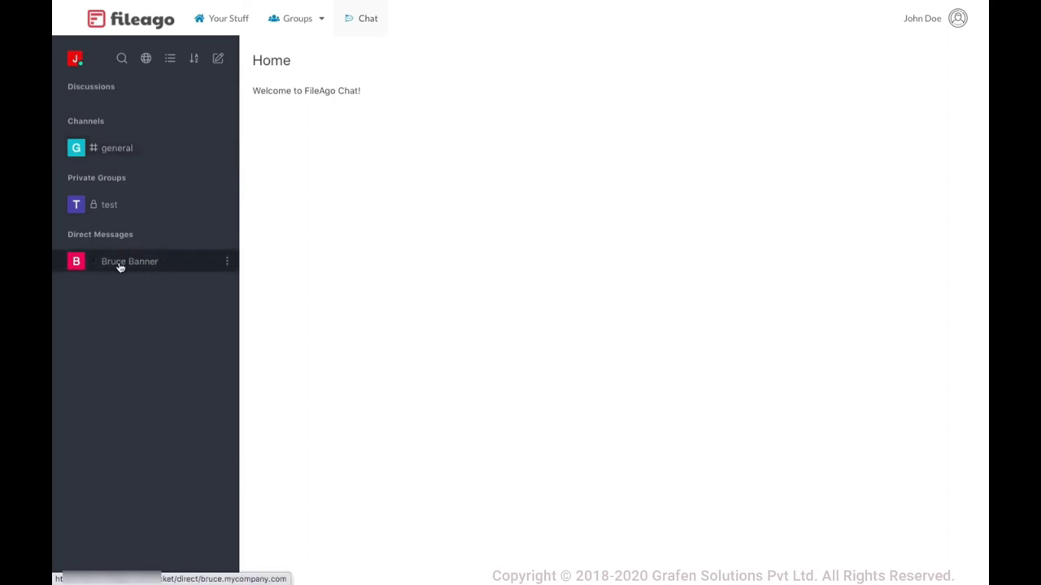
pyautogui.click(115, 155)
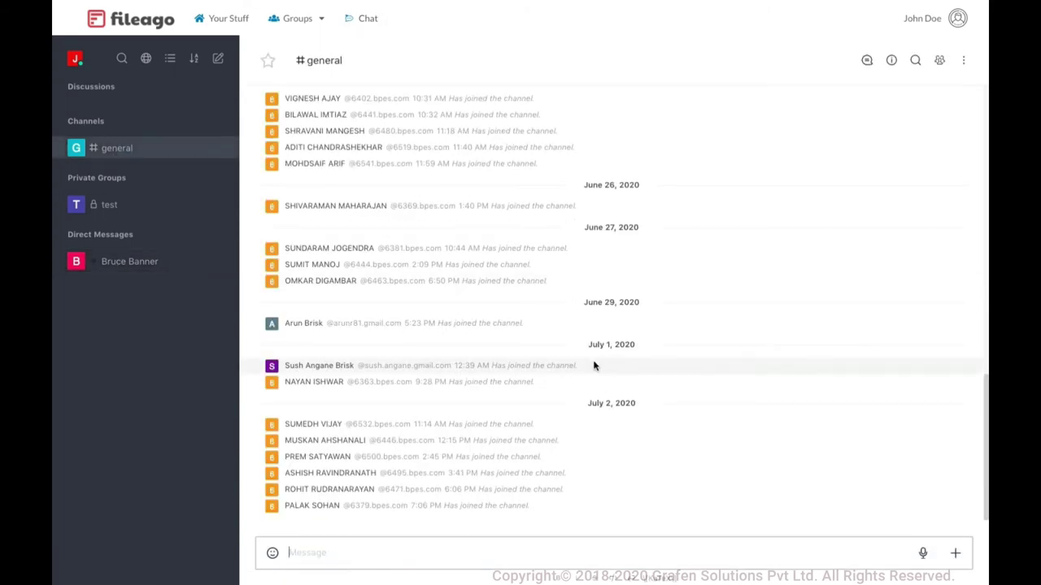
pyautogui.scroll(5, 594, 366)
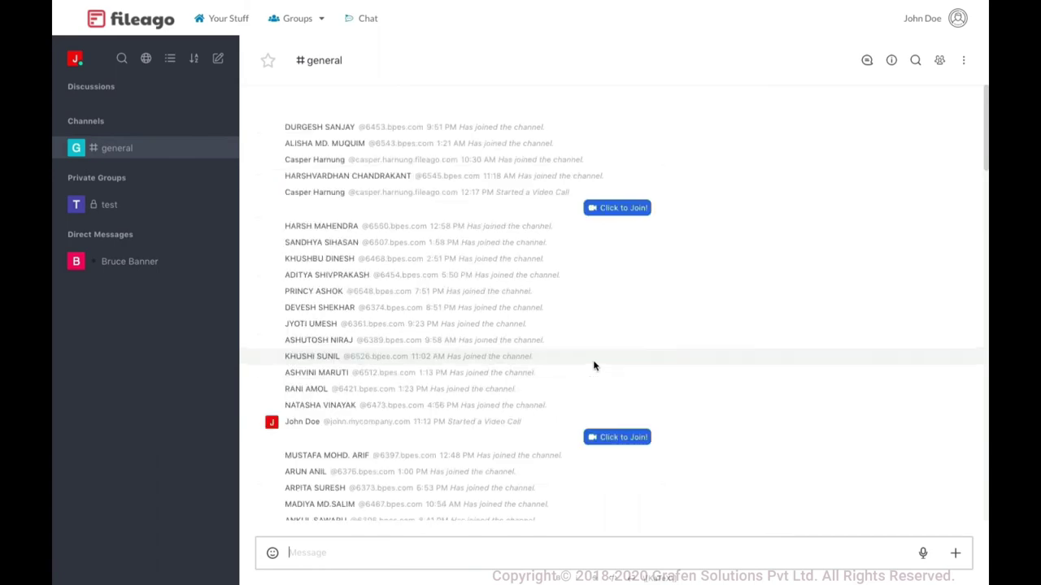
pyautogui.scroll(5, 591, 325)
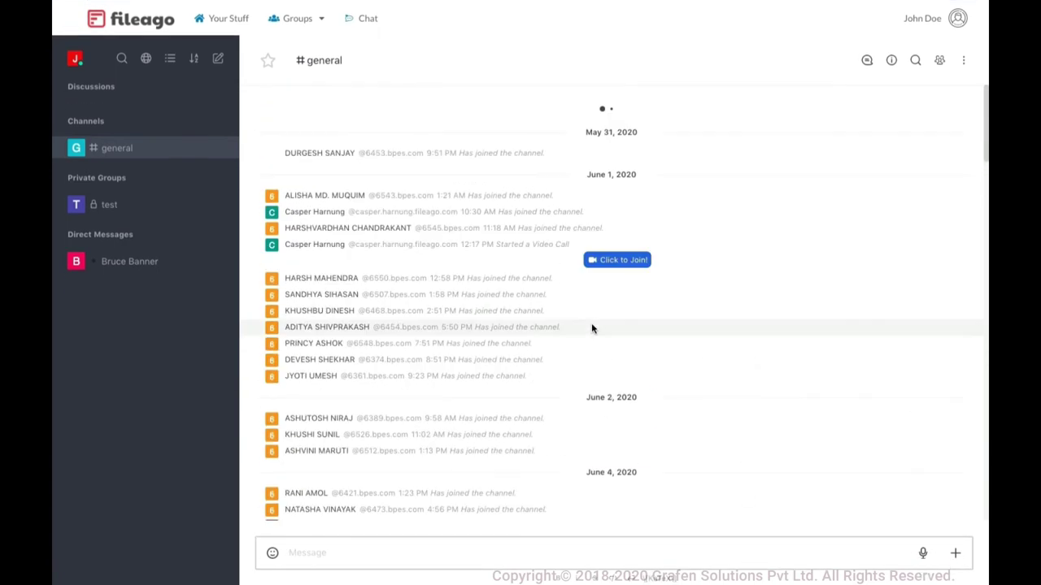
pyautogui.scroll(5, 591, 328)
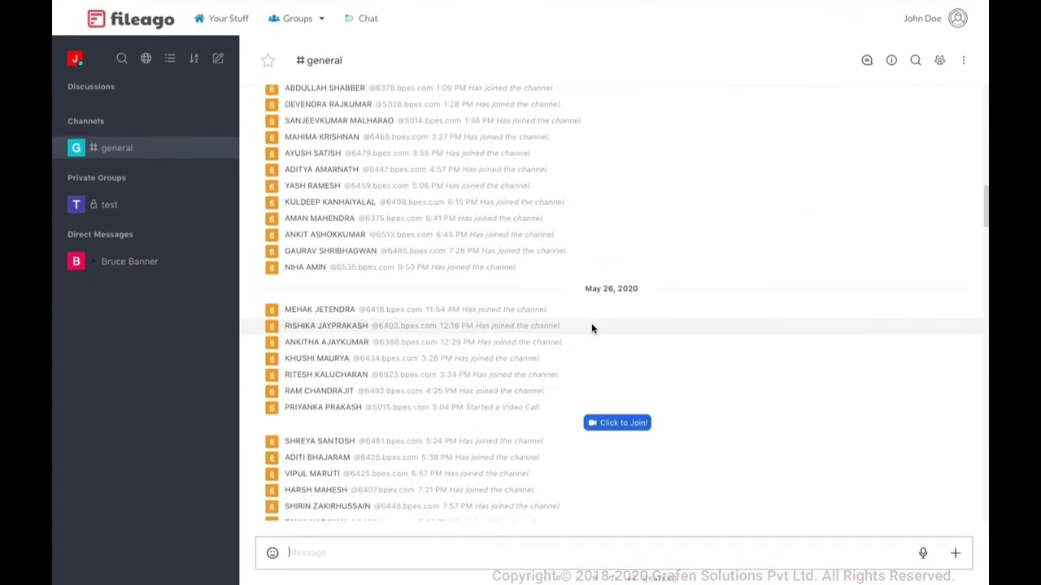
pyautogui.scroll(5, 591, 326)
pyautogui.scroll(5, 591, 326)
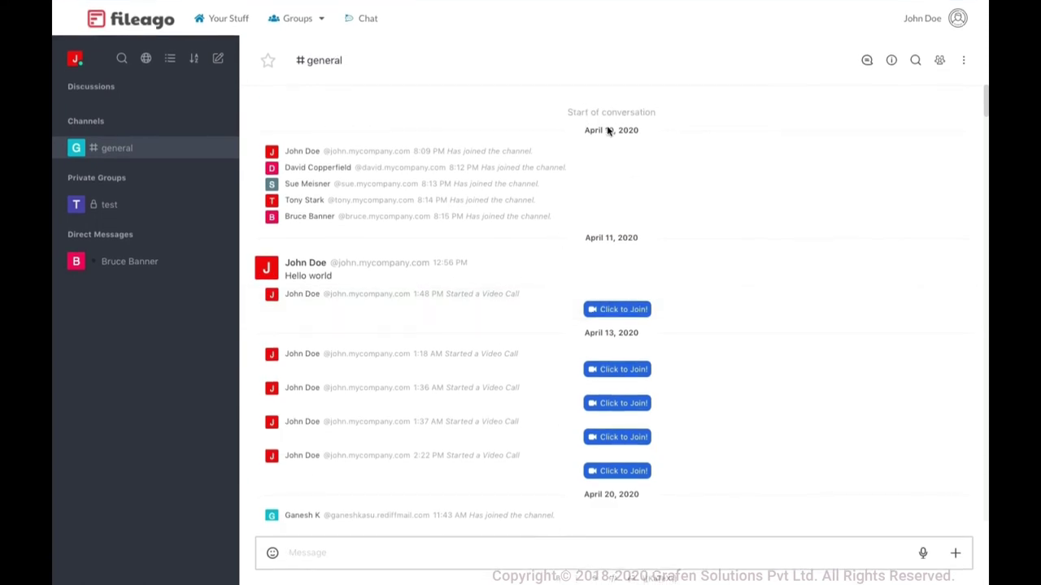
pyautogui.scroll(-1, 569, 195)
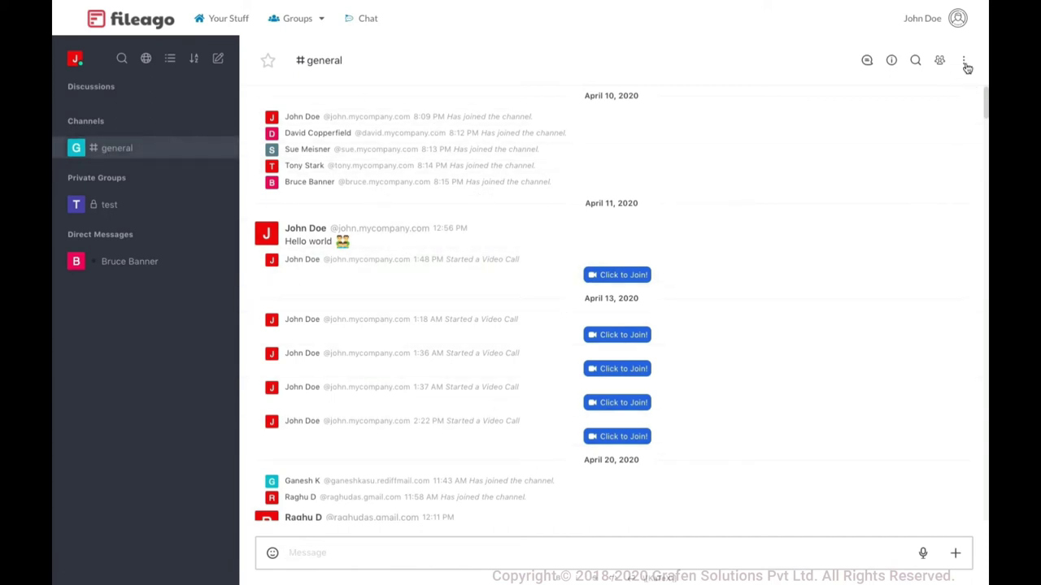
pyautogui.click(965, 63)
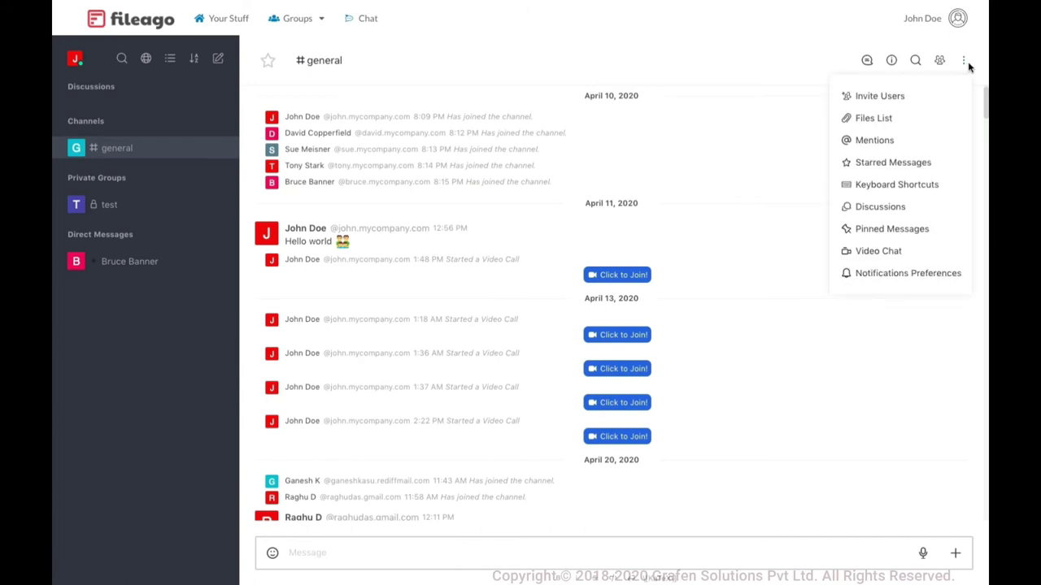
pyautogui.click(917, 255)
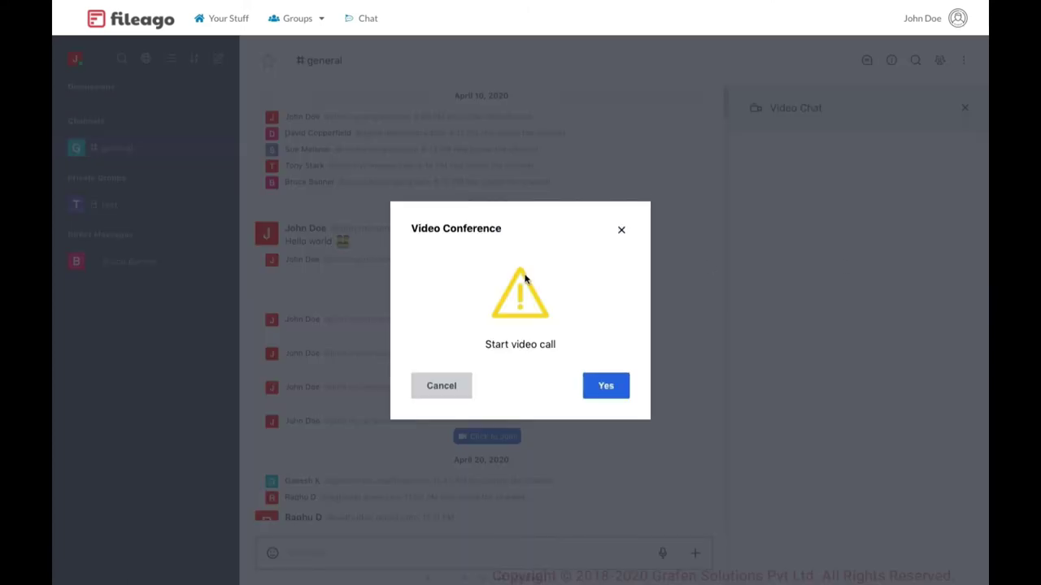
pyautogui.click(608, 391)
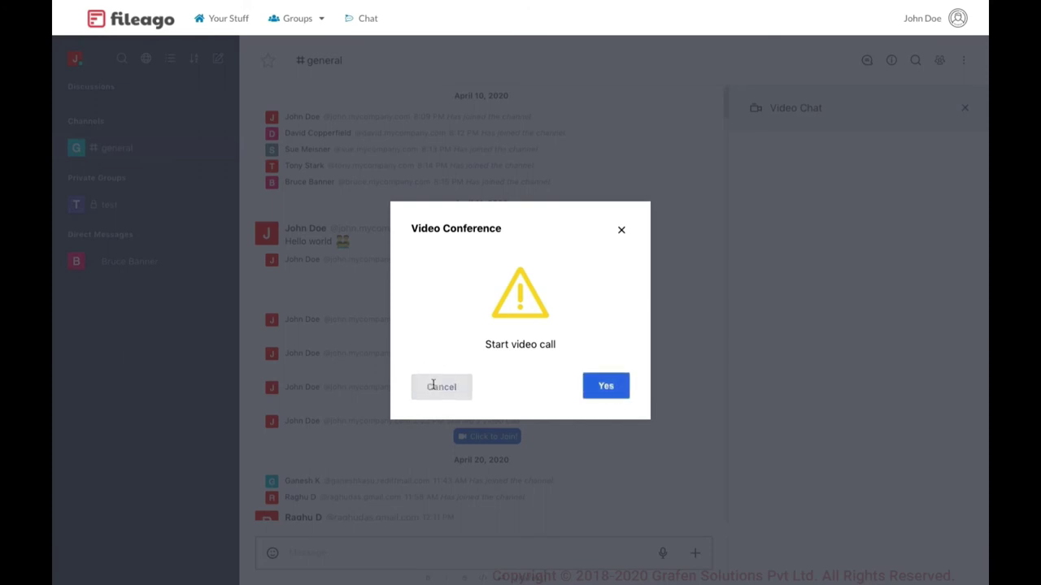
pyautogui.click(429, 385)
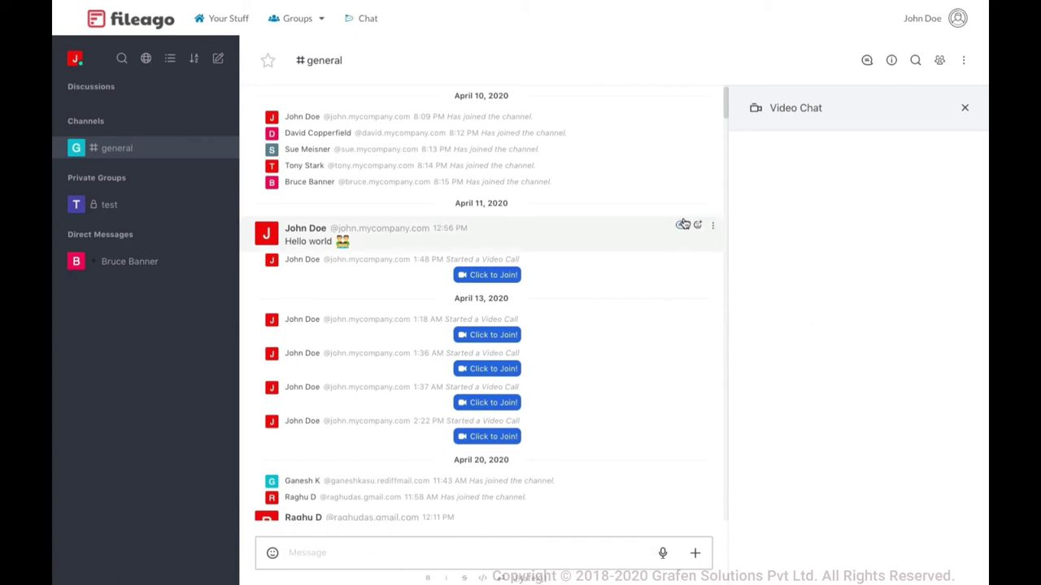
pyautogui.rightClick(653, 302)
pyautogui.click(965, 107)
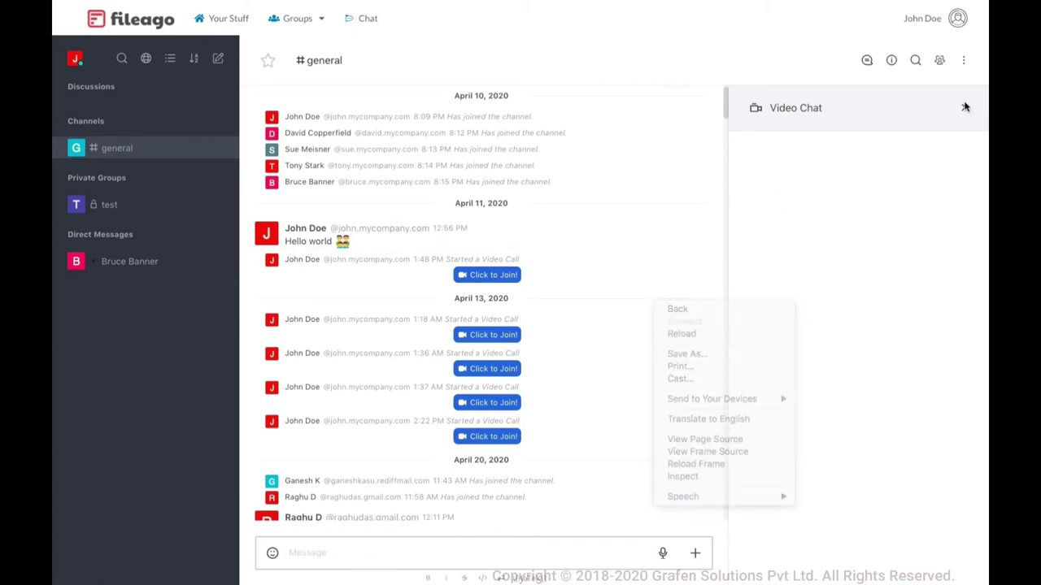
pyautogui.click(965, 107)
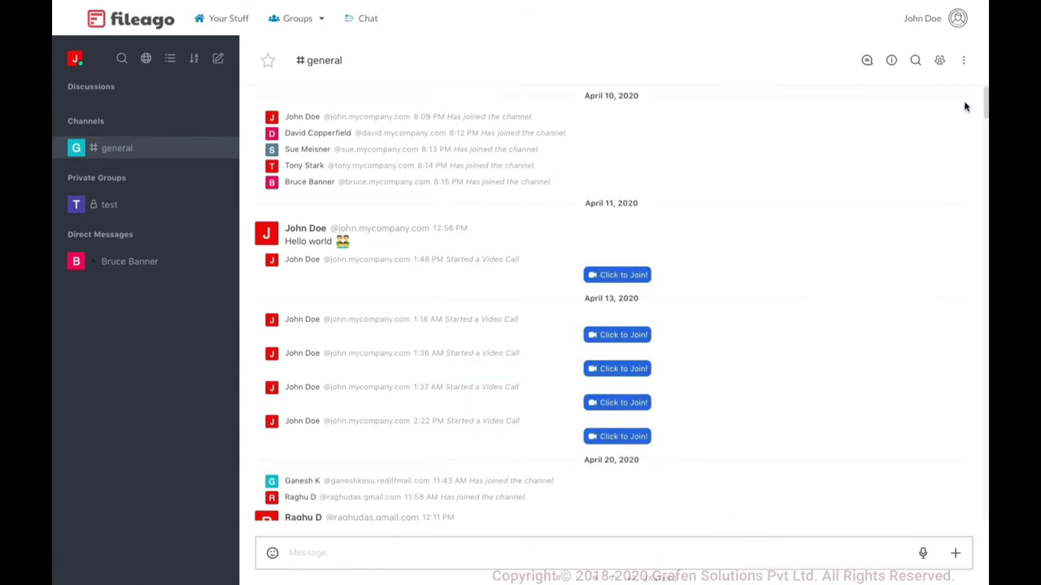
# Open the contact's direct-message conversation and glance at its options menu
pyautogui.click(136, 263)
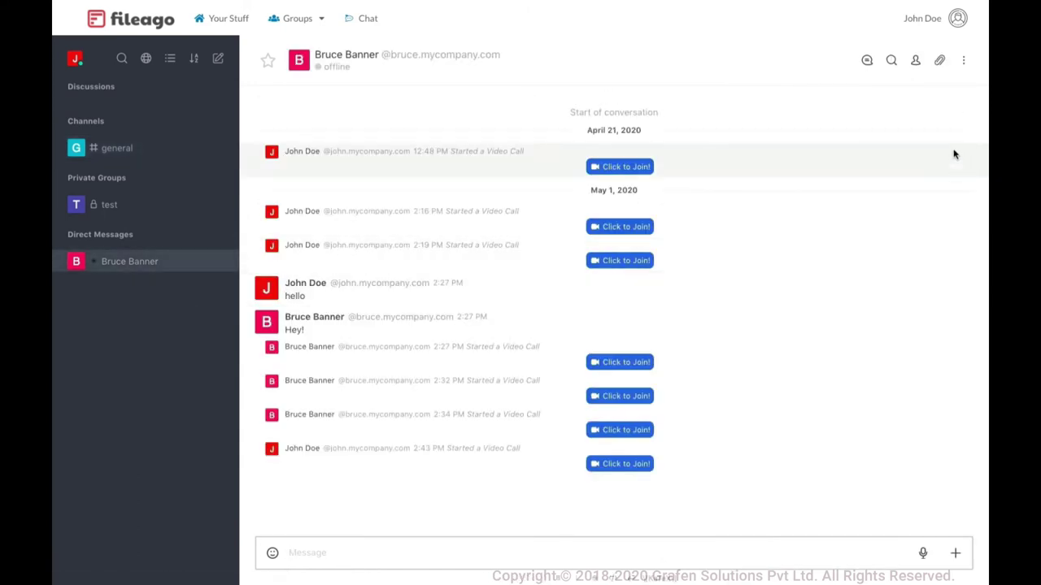
pyautogui.click(964, 61)
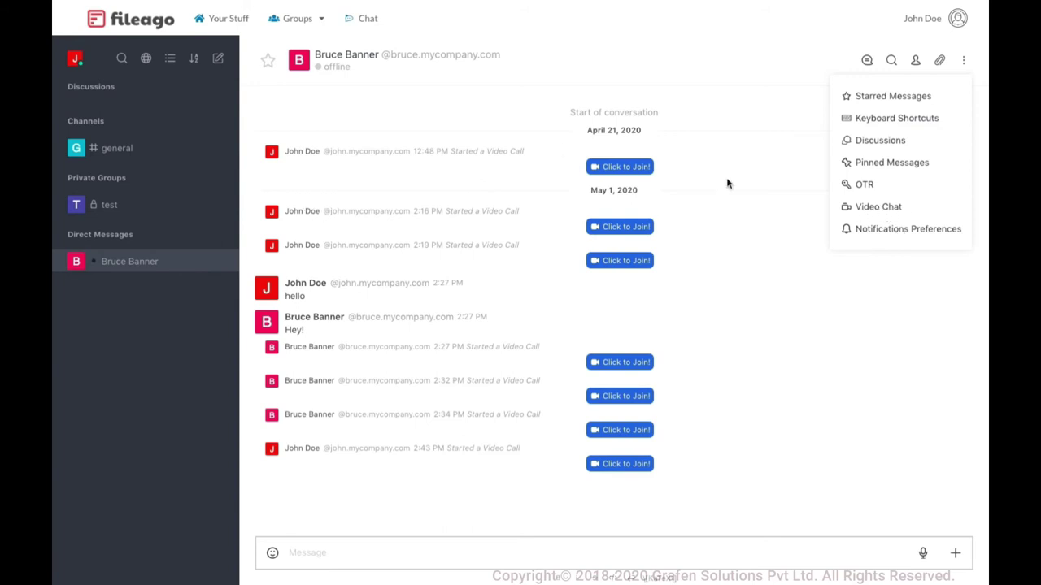
pyautogui.click(360, 235)
pyautogui.click(128, 262)
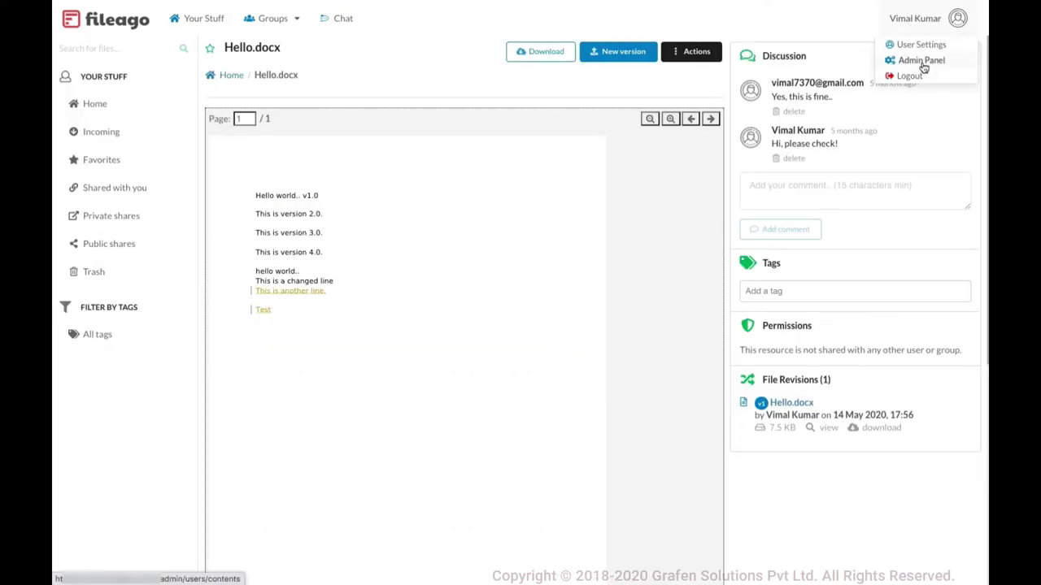
# Go to the Admin Panel and scroll through the Users list
pyautogui.click(947, 65)
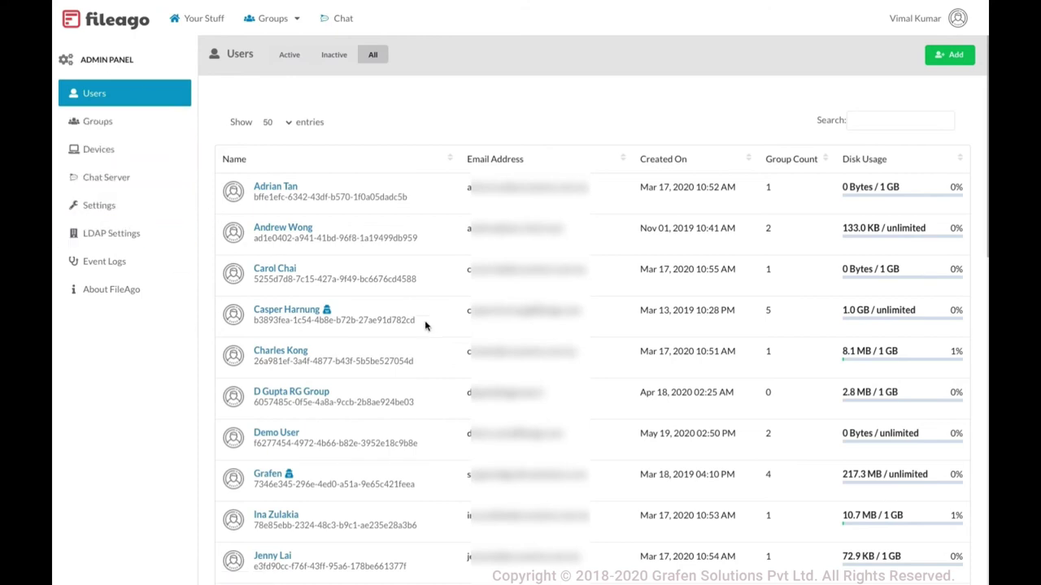
pyautogui.scroll(-1, 424, 325)
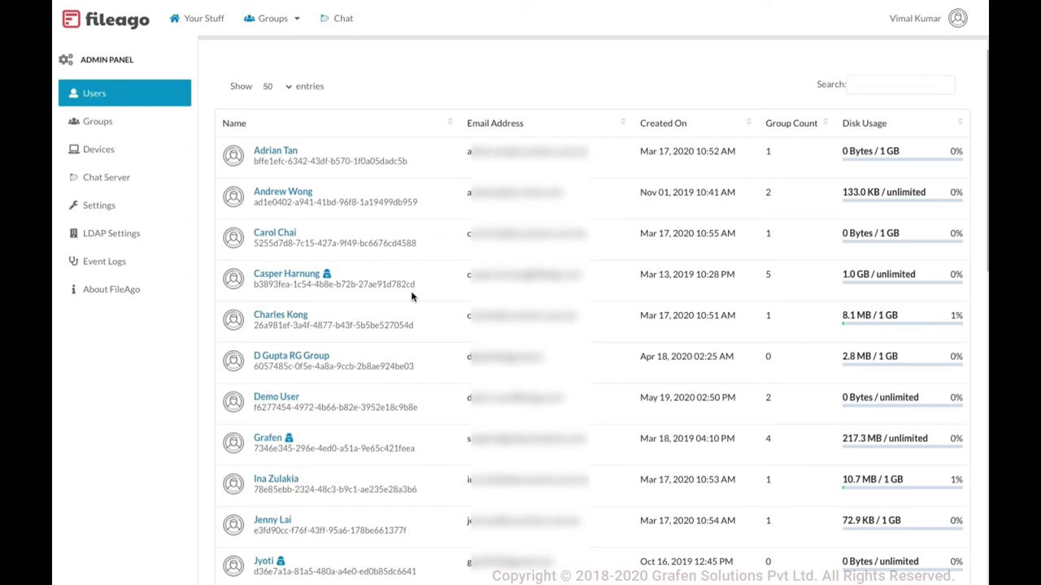
# Open Event Logs and scroll through the logged server events
pyautogui.click(118, 265)
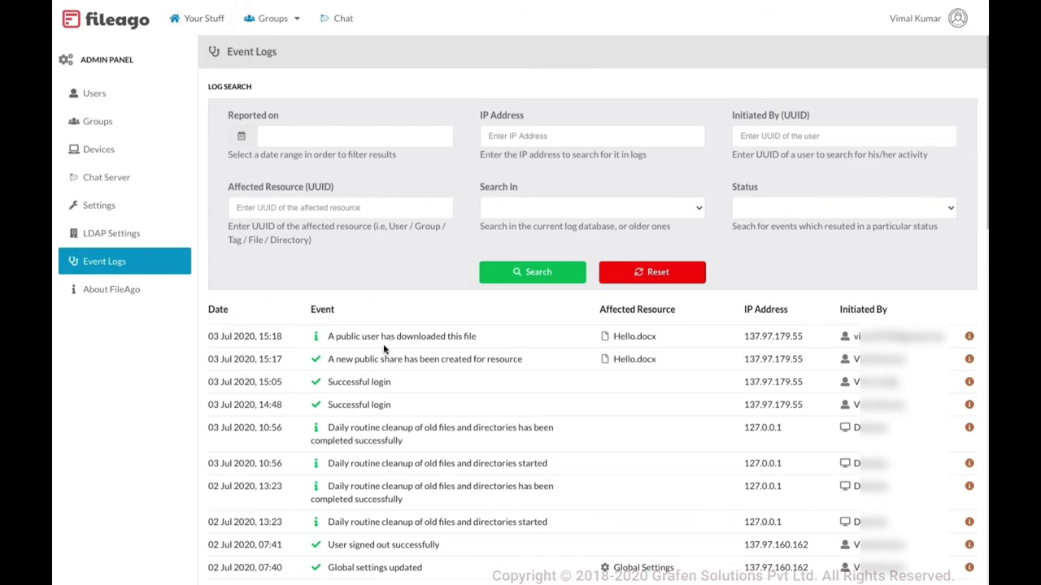
pyautogui.scroll(-2, 384, 348)
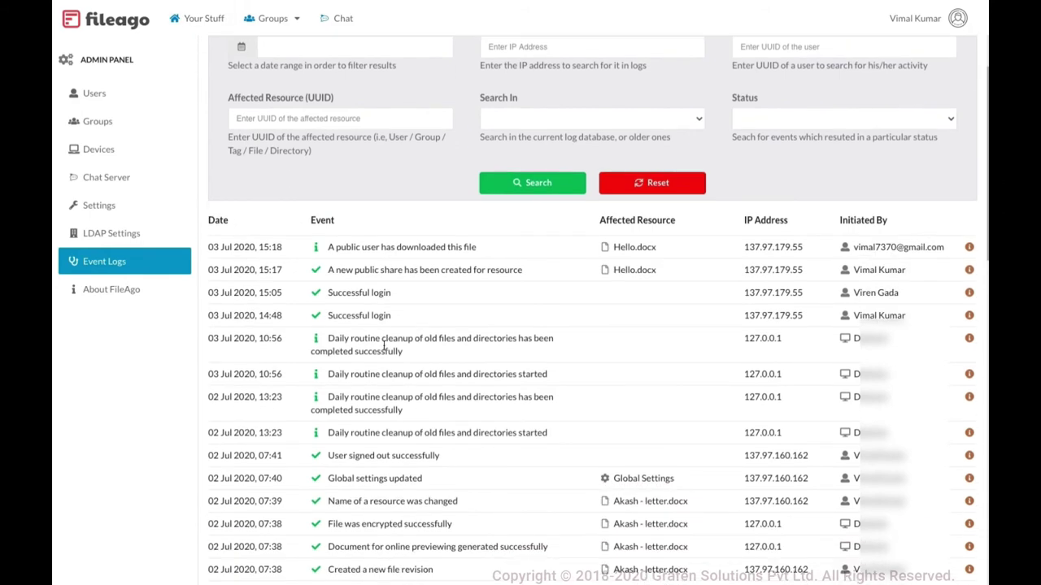
pyautogui.scroll(-5, 383, 348)
pyautogui.scroll(-4, 498, 389)
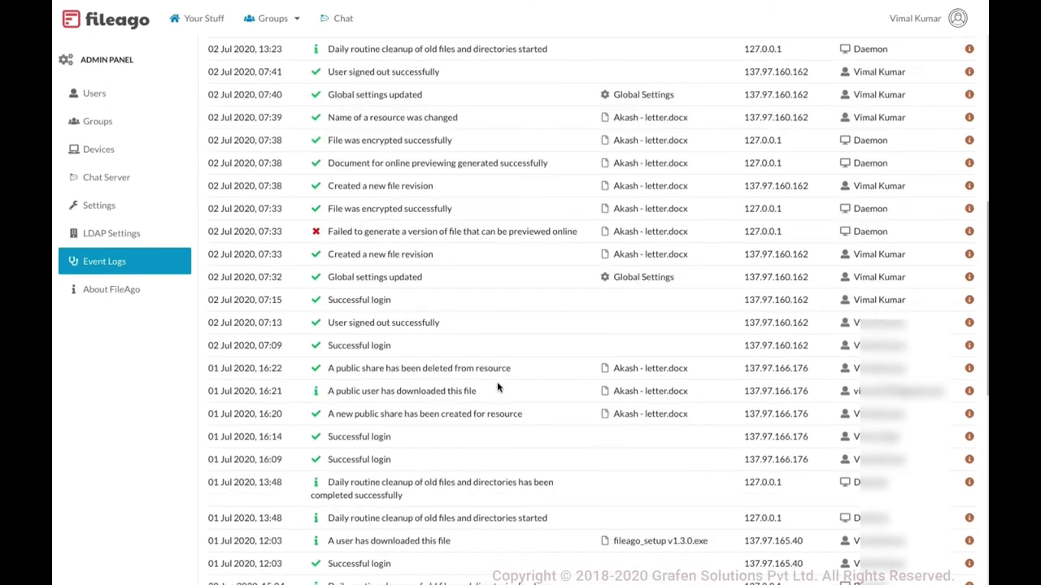
pyautogui.scroll(-7, 497, 389)
pyautogui.scroll(15, 497, 383)
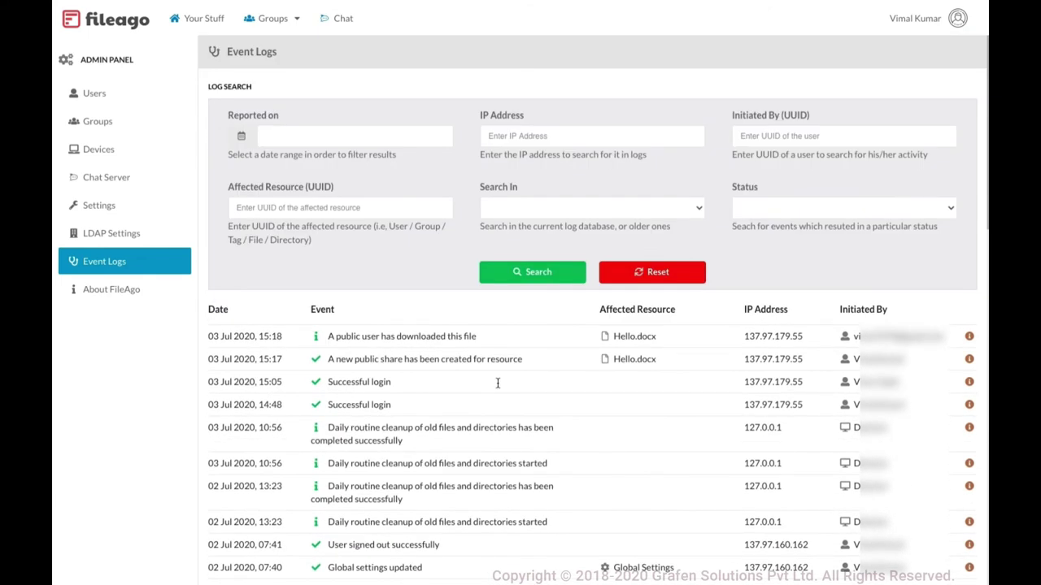
pyautogui.scroll(-3, 553, 384)
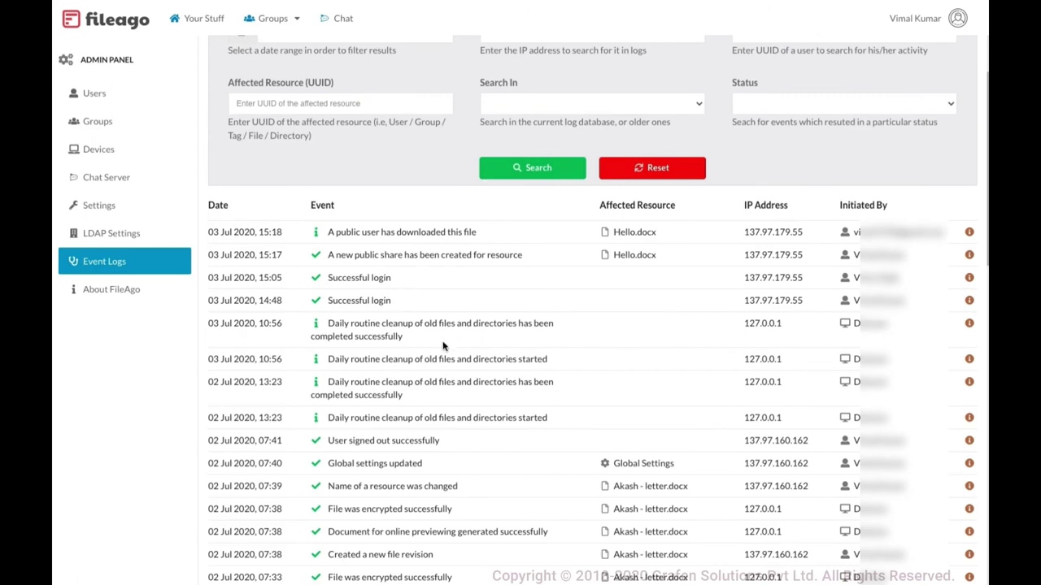
pyautogui.scroll(-9, 443, 346)
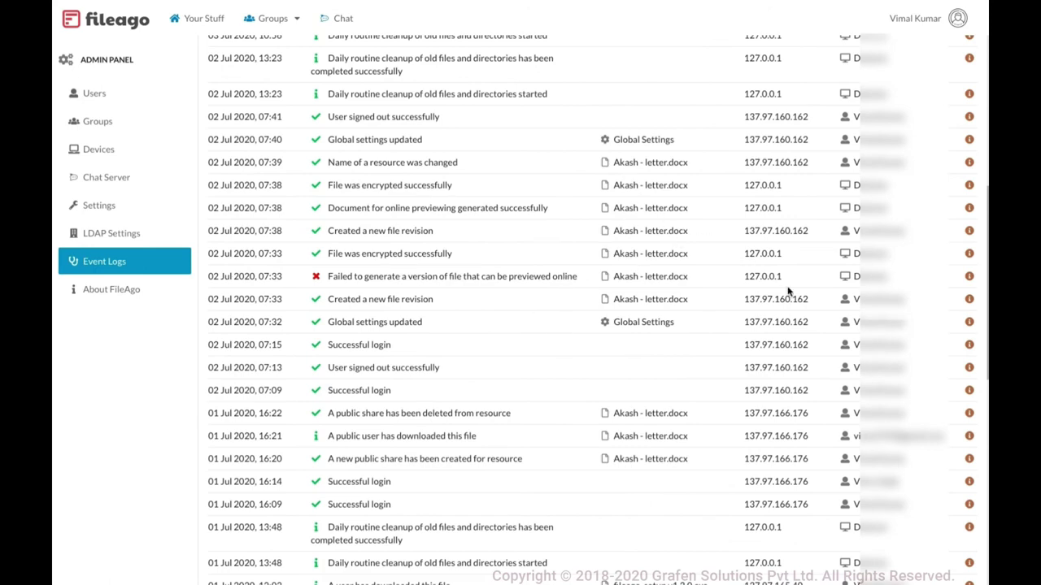
pyautogui.scroll(5, 757, 306)
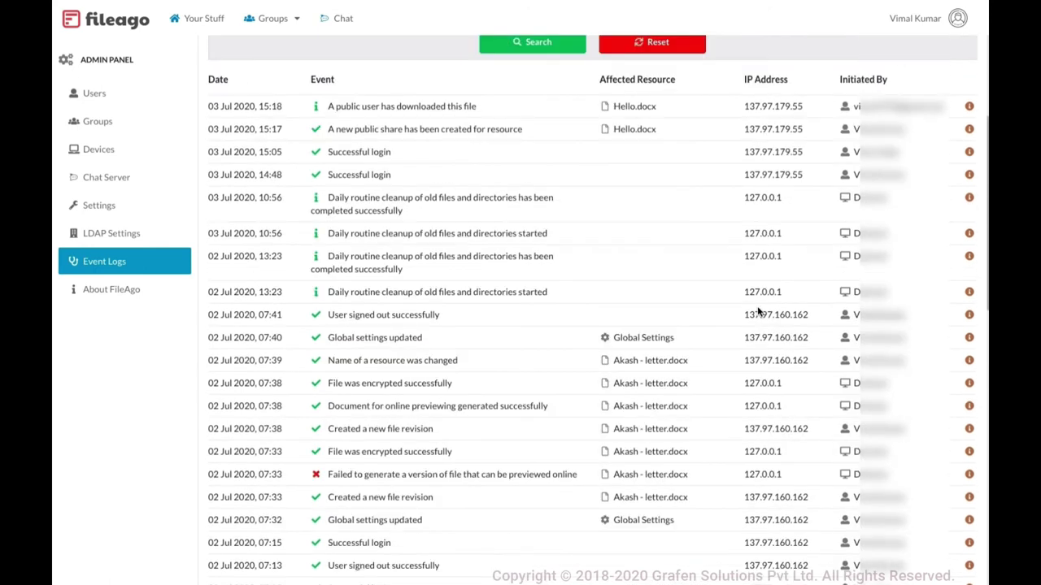
# Expand details of the Hello.docx public download and new public share entries
pyautogui.click(969, 106)
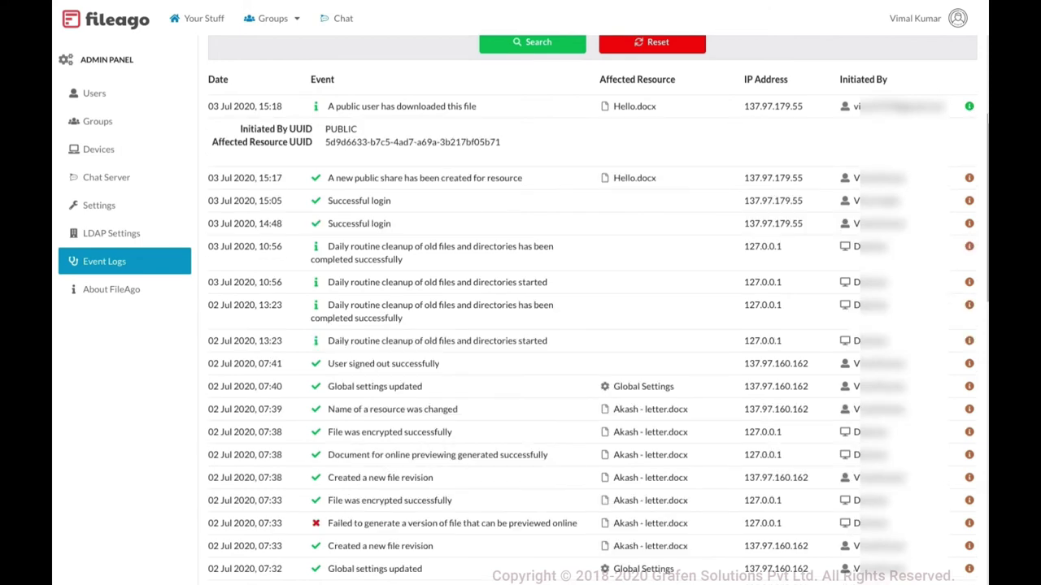
pyautogui.click(969, 179)
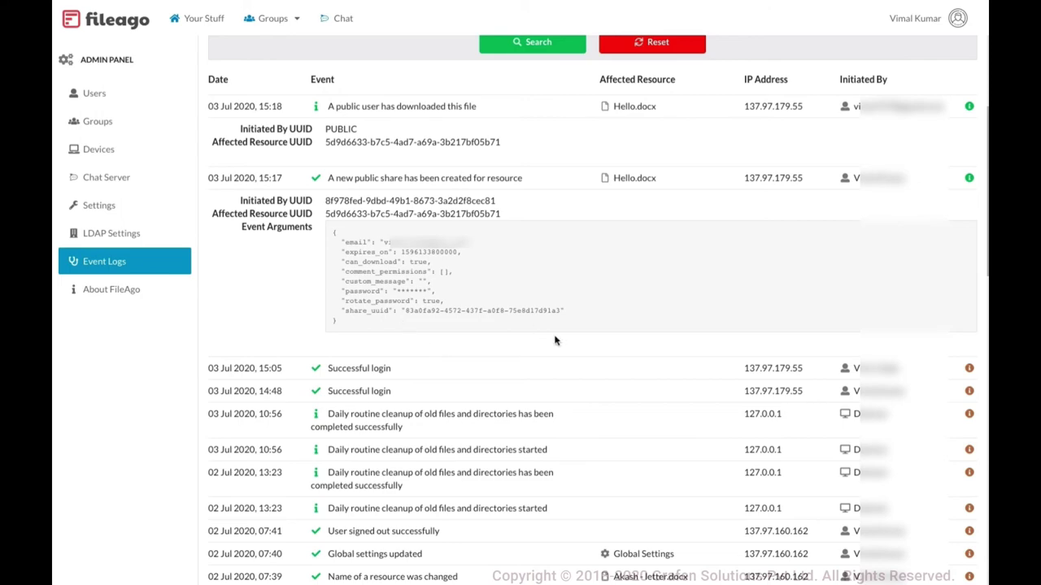
pyautogui.scroll(-10, 556, 339)
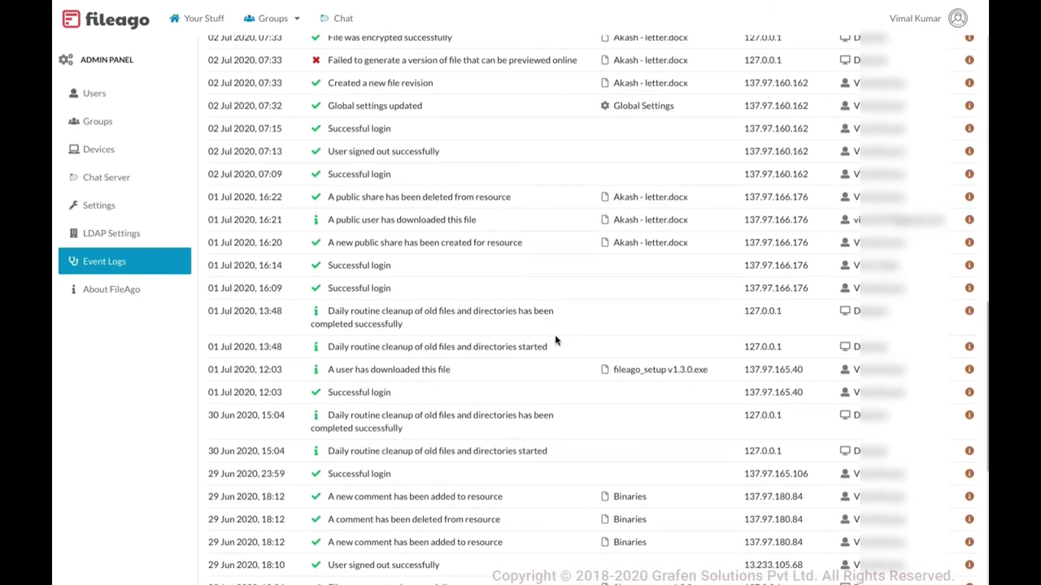
pyautogui.scroll(-5, 557, 342)
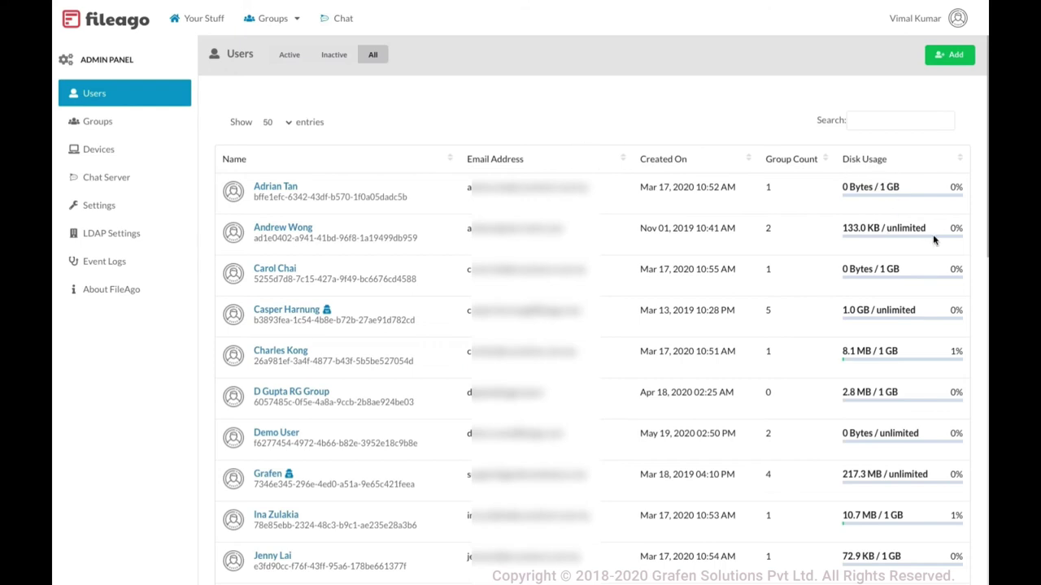
# Open LDAP Settings from the admin sidebar
pyautogui.click(133, 241)
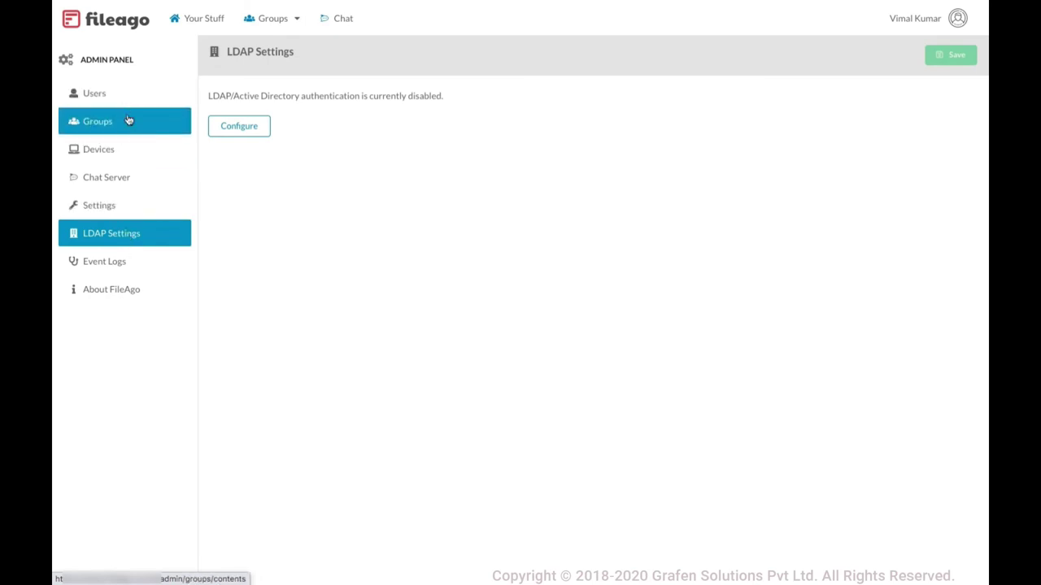
# Begin LDAP configuration, selecting the server hostname field and an hourly account sync
pyautogui.click(255, 130)
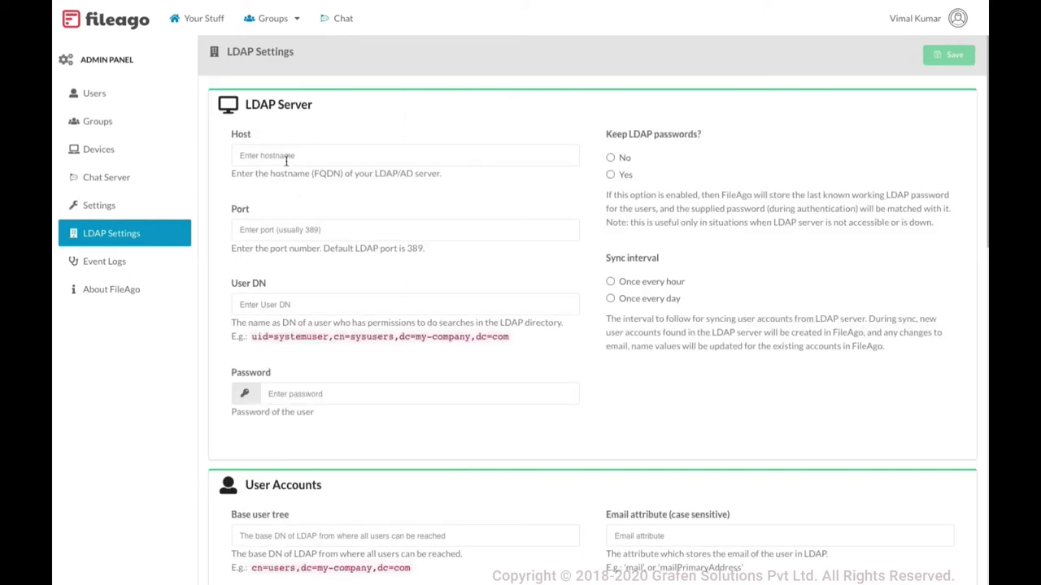
pyautogui.click(258, 155)
pyautogui.click(657, 282)
pyautogui.scroll(-2, 579, 344)
pyautogui.scroll(2, 579, 343)
pyautogui.scroll(-3, 382, 364)
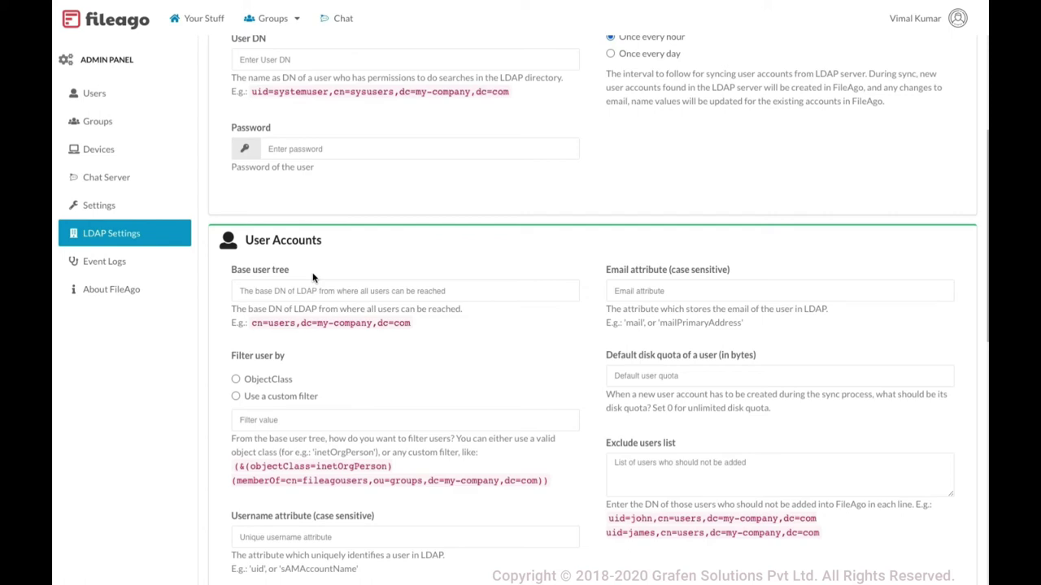
pyautogui.scroll(-2, 312, 277)
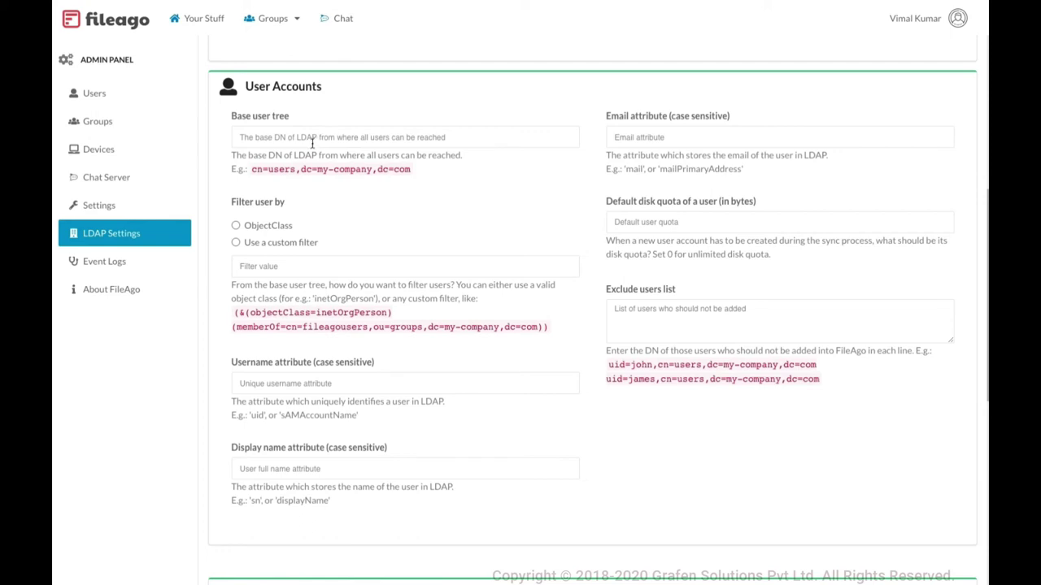
# Choose a custom LDAP user filter and scroll through the remaining settings
pyautogui.click(282, 247)
pyautogui.scroll(-10, 565, 363)
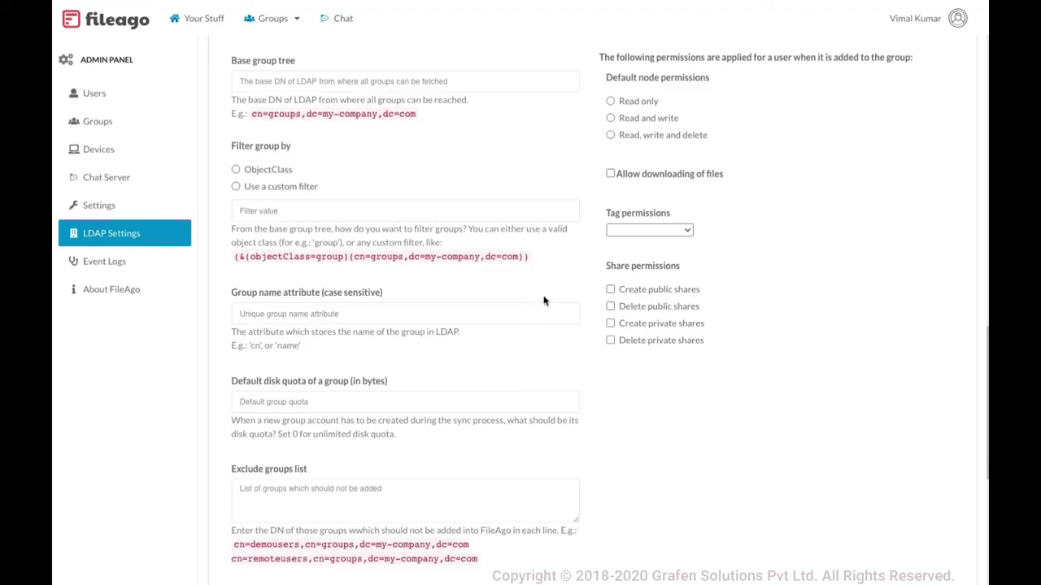
pyautogui.scroll(1, 521, 301)
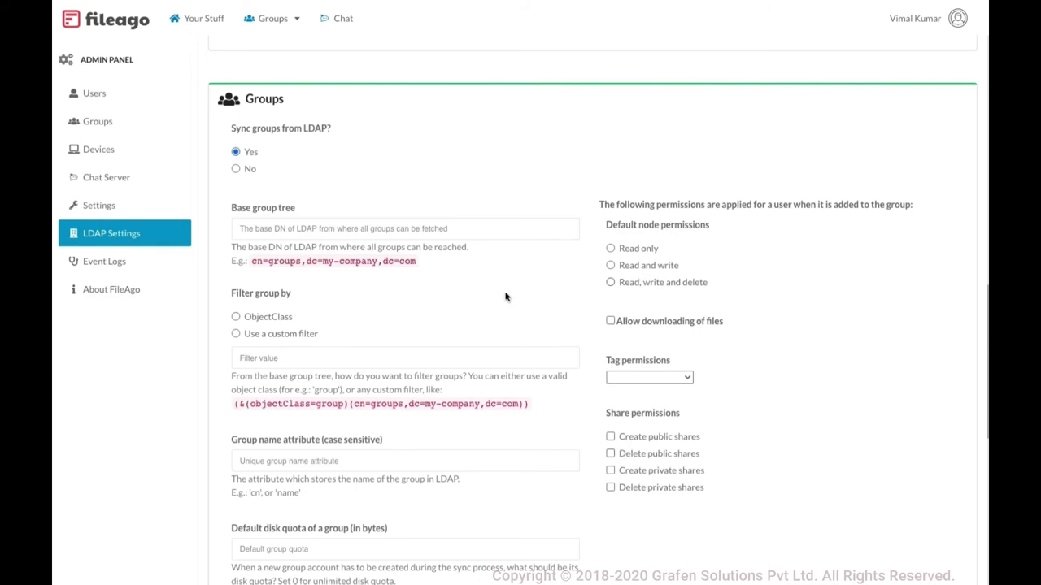
pyautogui.scroll(10, 504, 296)
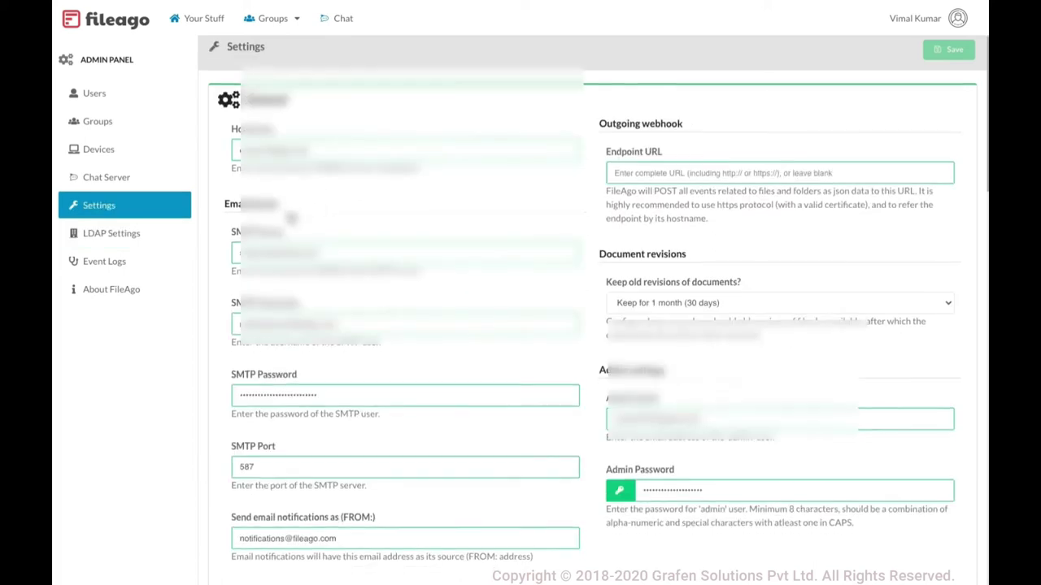
pyautogui.scroll(-1, 291, 218)
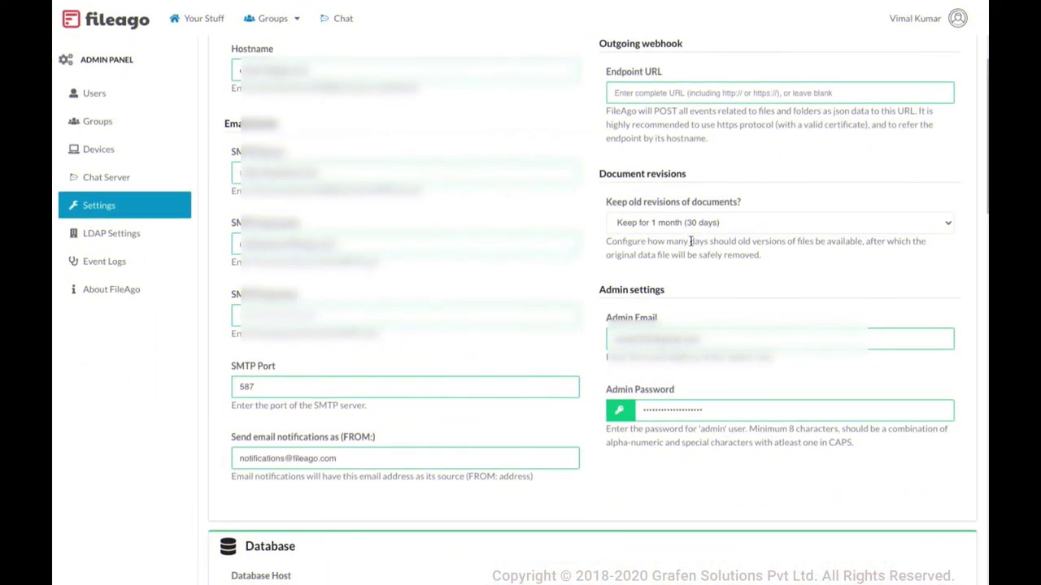
pyautogui.click(692, 225)
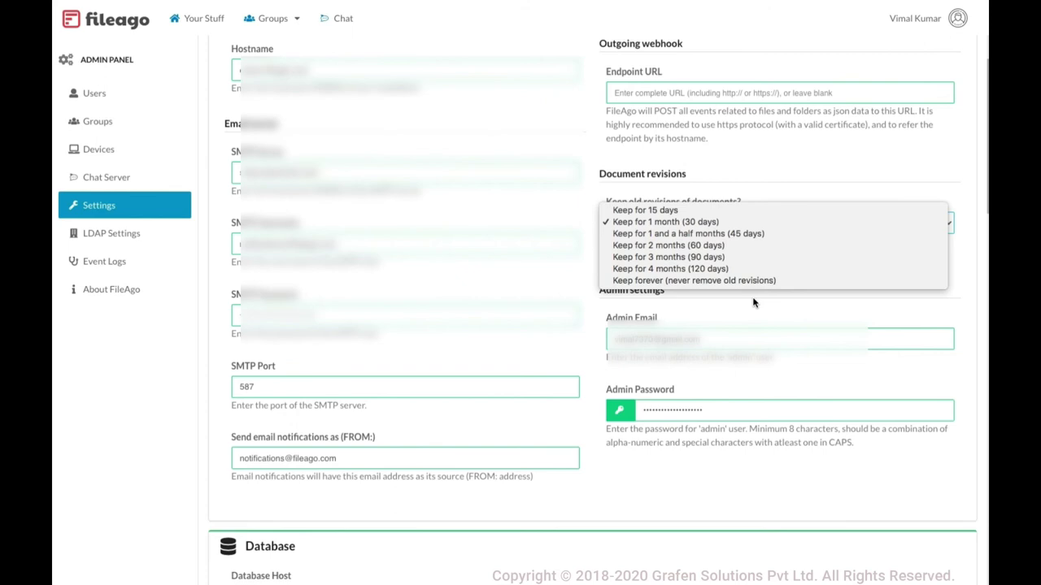
pyautogui.click(575, 210)
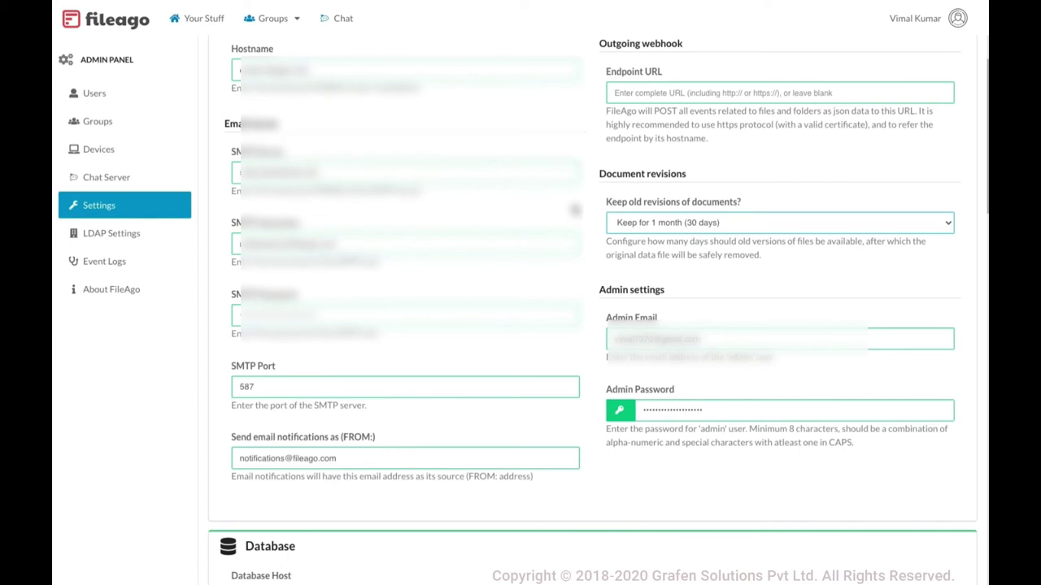
# Go to Your Stuff and open the personal Trash folder
pyautogui.click(195, 20)
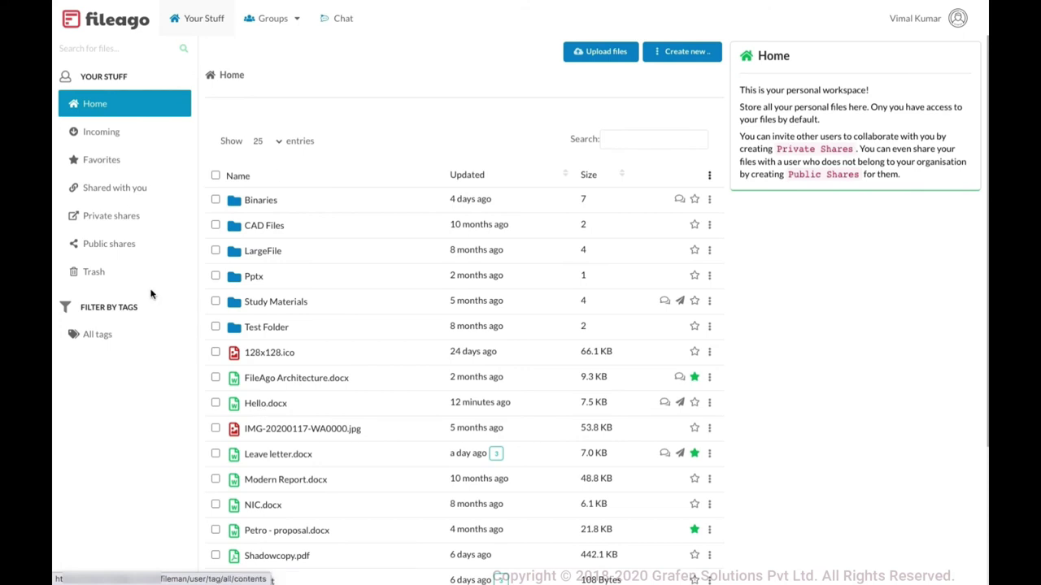
pyautogui.click(130, 277)
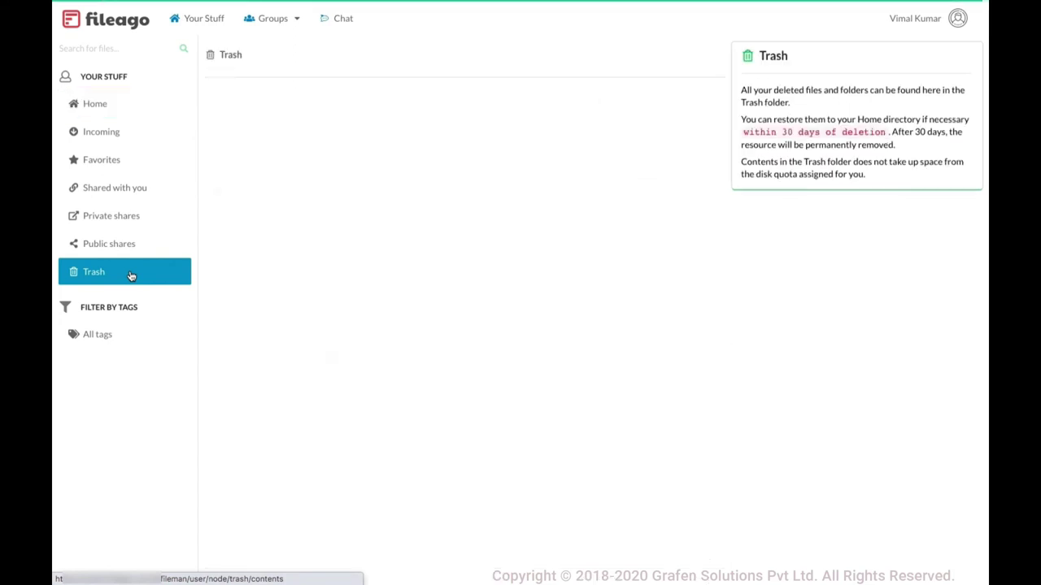
# Review the Trash list, highlighting the 30-day restore period and the first and fourth items' deletion ages
pyautogui.scroll(-5, 321, 374)
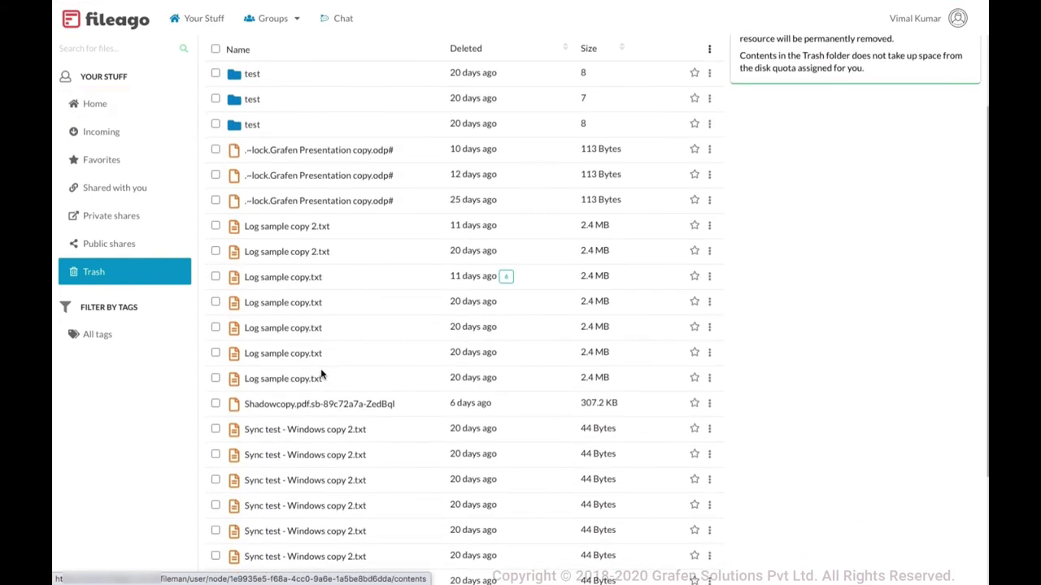
pyautogui.scroll(5, 321, 374)
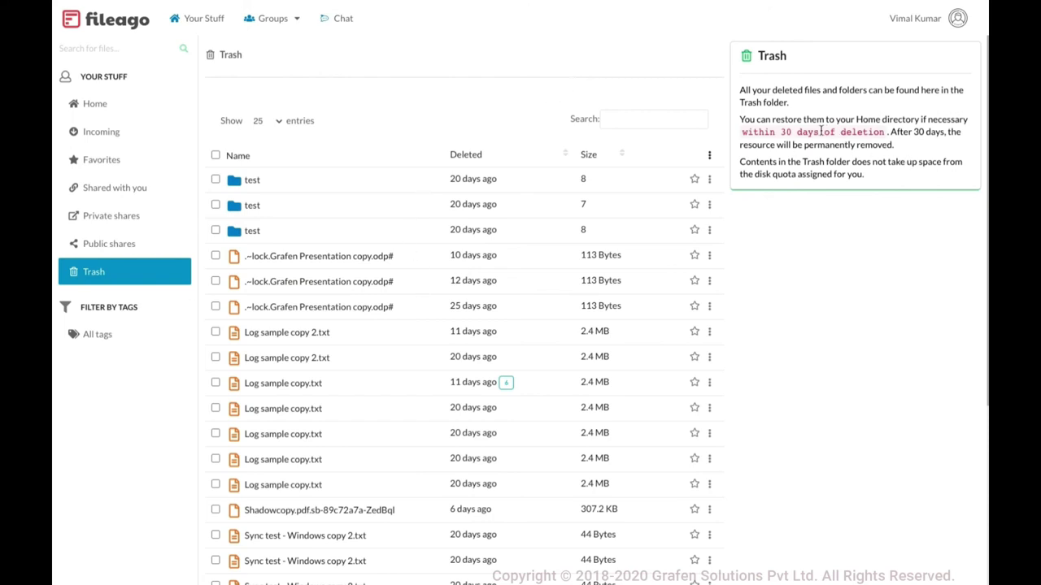
pyautogui.moveTo(820, 132); pyautogui.dragTo(784, 131)
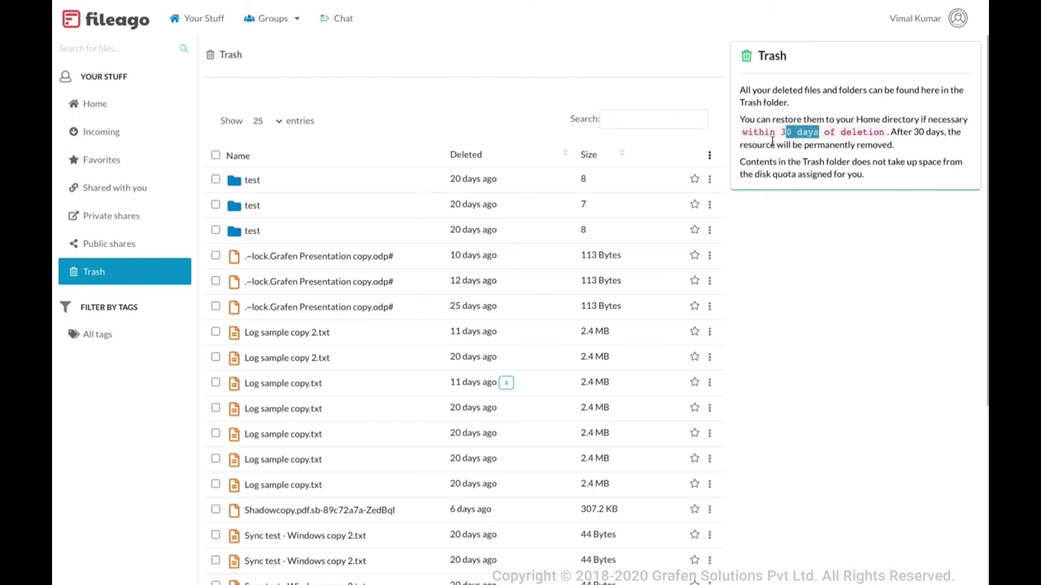
pyautogui.click(784, 132)
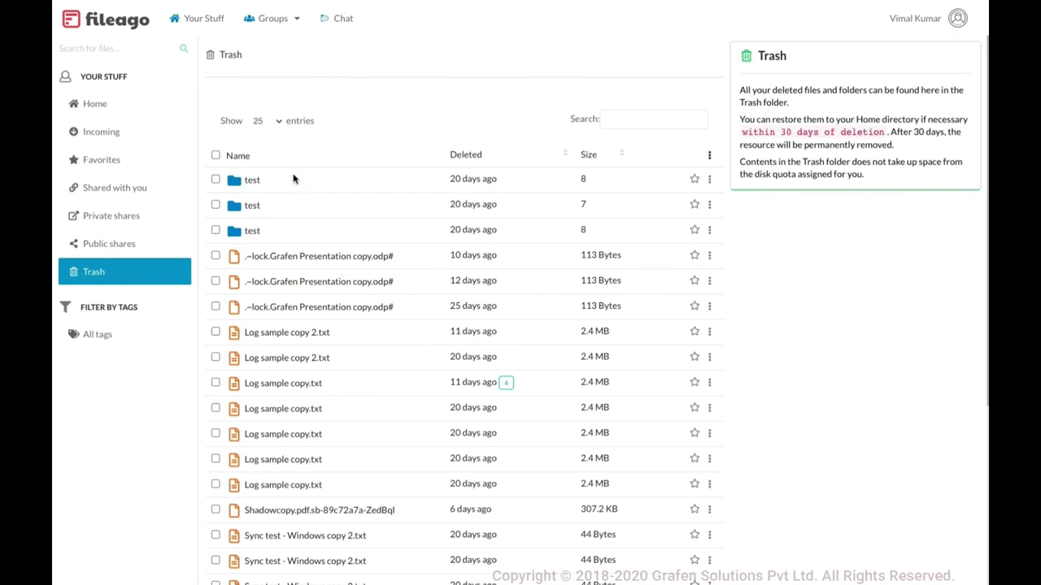
pyautogui.doubleClick(454, 178)
pyautogui.doubleClick(454, 254)
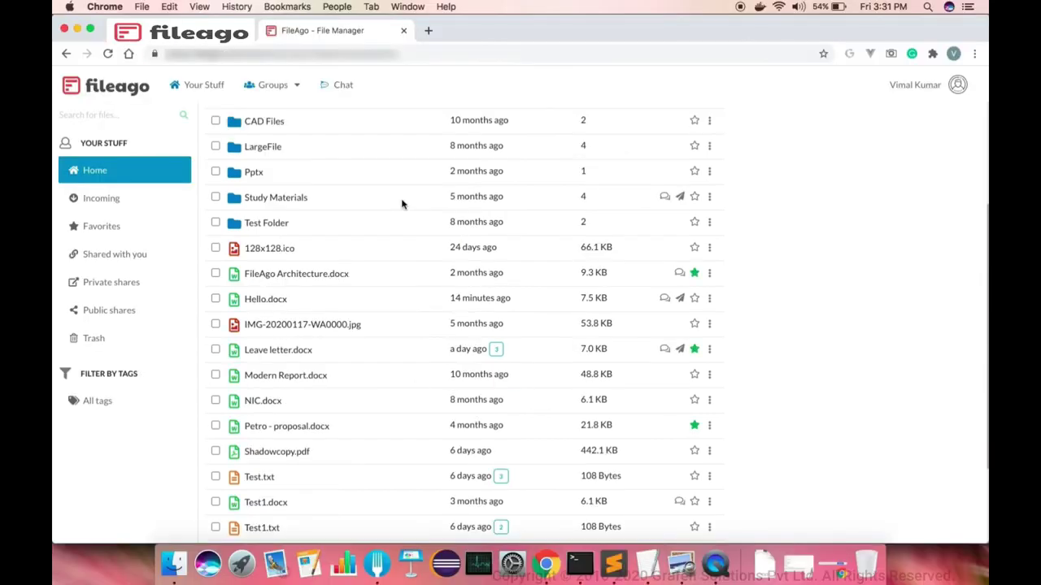
pyautogui.scroll(4, 401, 203)
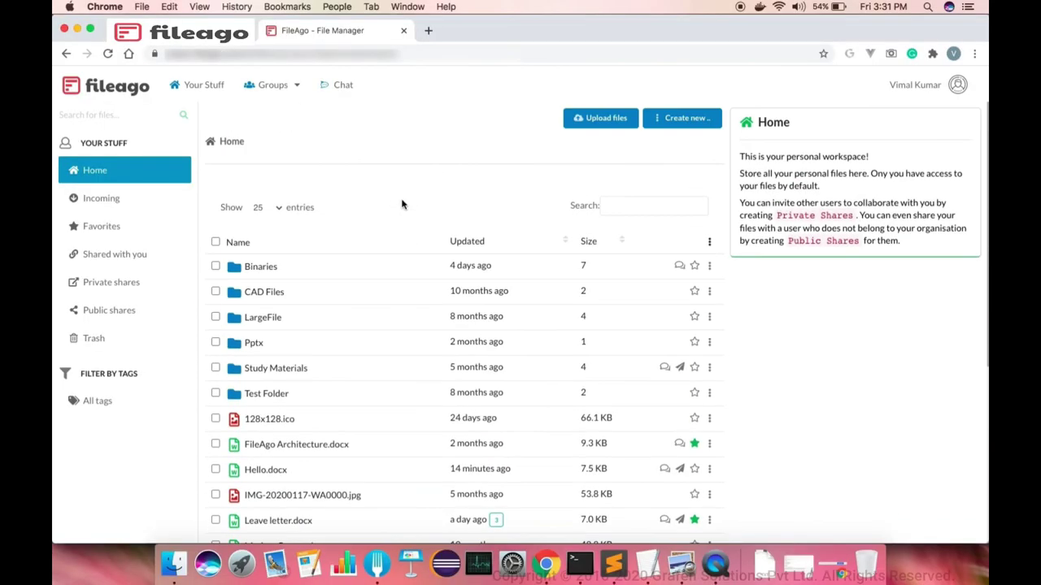
pyautogui.click(689, 124)
pyautogui.click(464, 188)
pyautogui.click(602, 126)
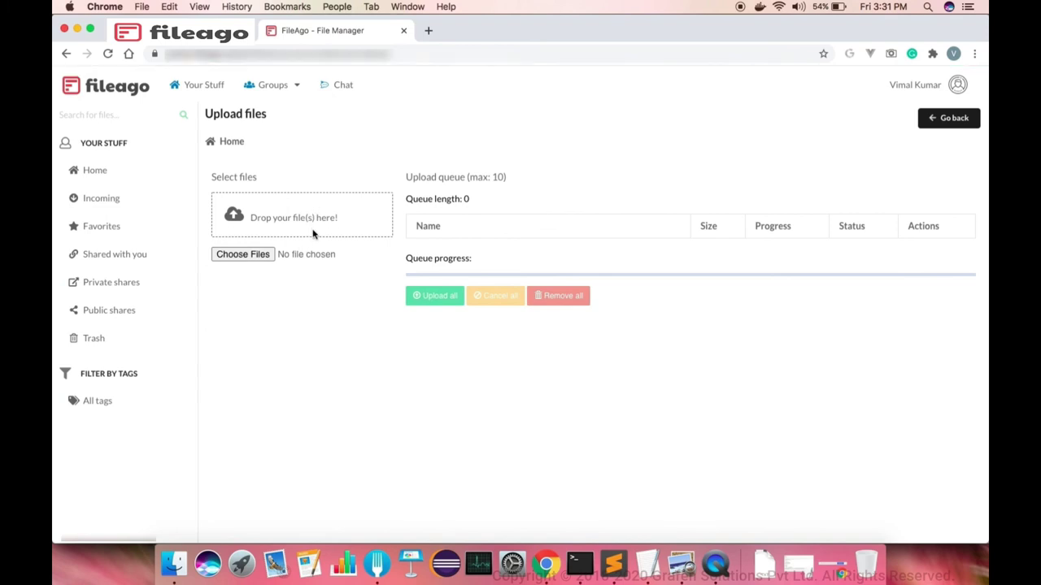
pyautogui.click(159, 175)
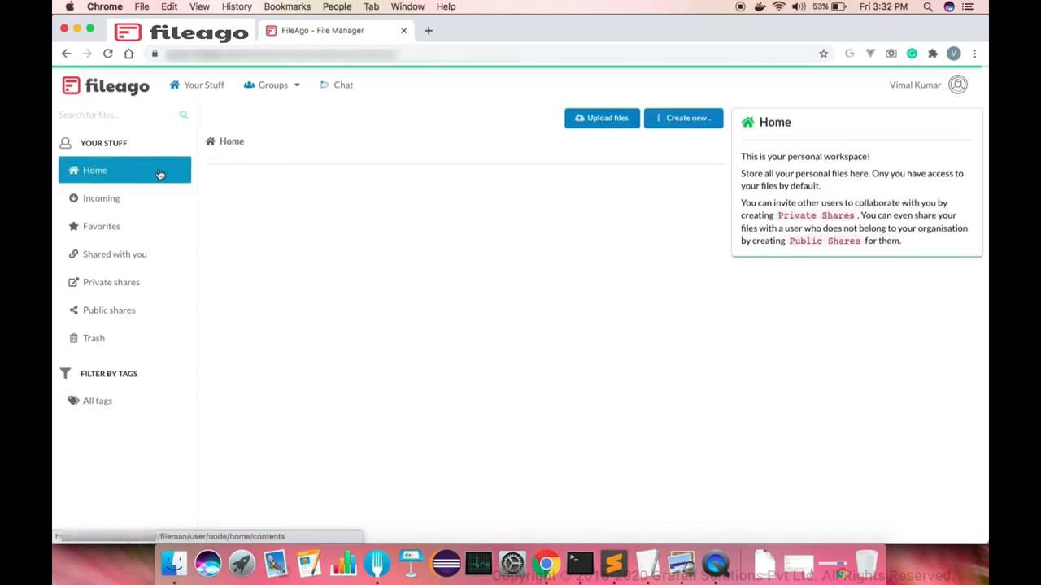
pyautogui.scroll(-3, 395, 220)
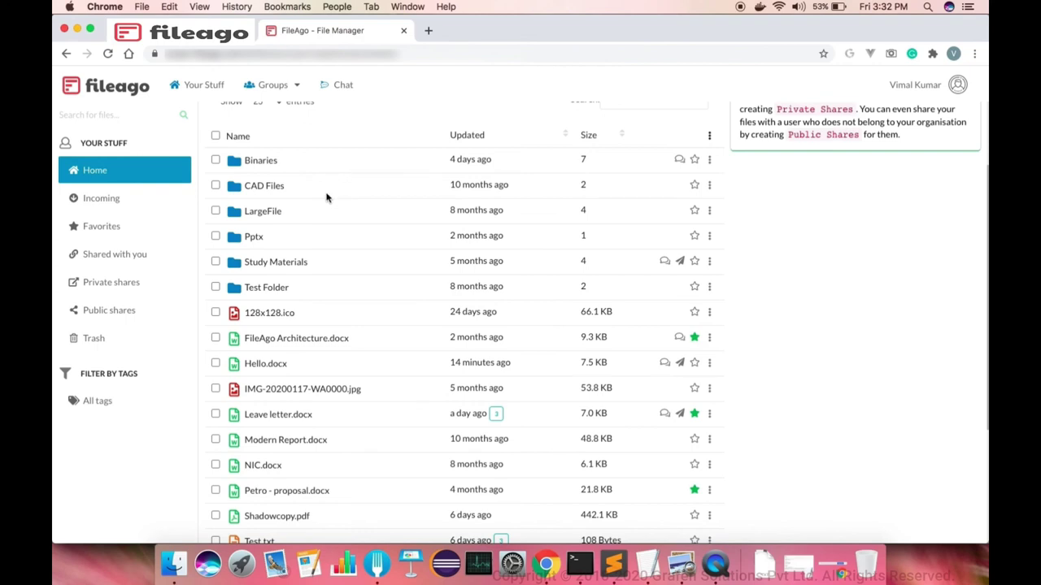
# Open a Finder window and bring up the Connect to Server dialog
pyautogui.click(176, 543)
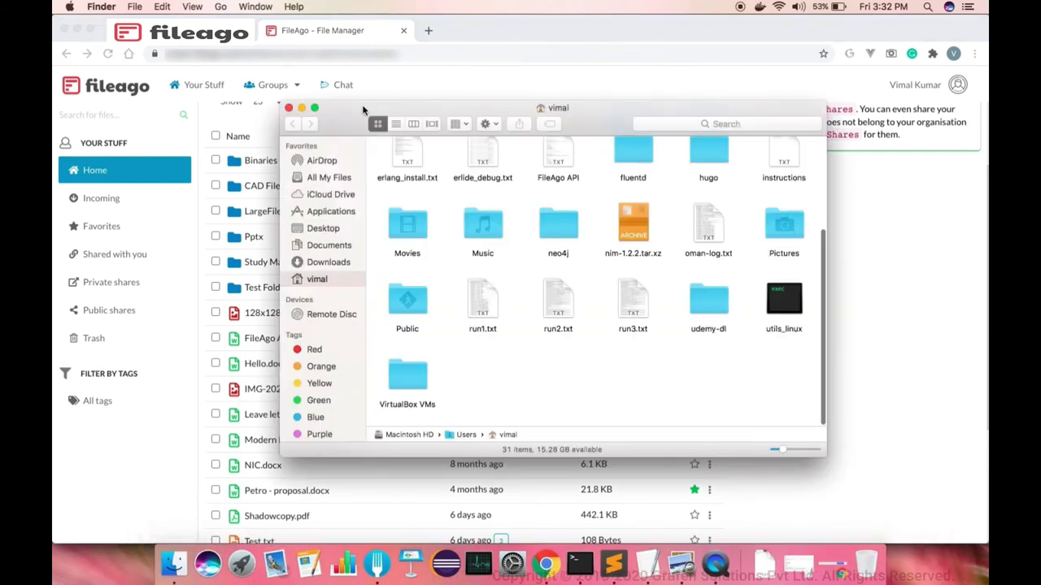
pyautogui.click(228, 8)
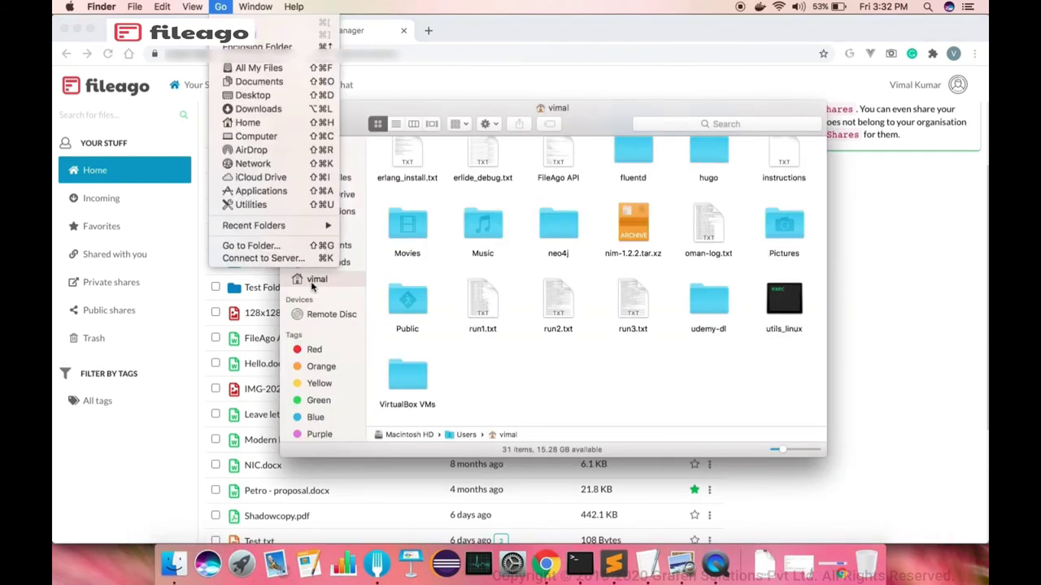
pyautogui.click(297, 259)
pyautogui.press('super+k')
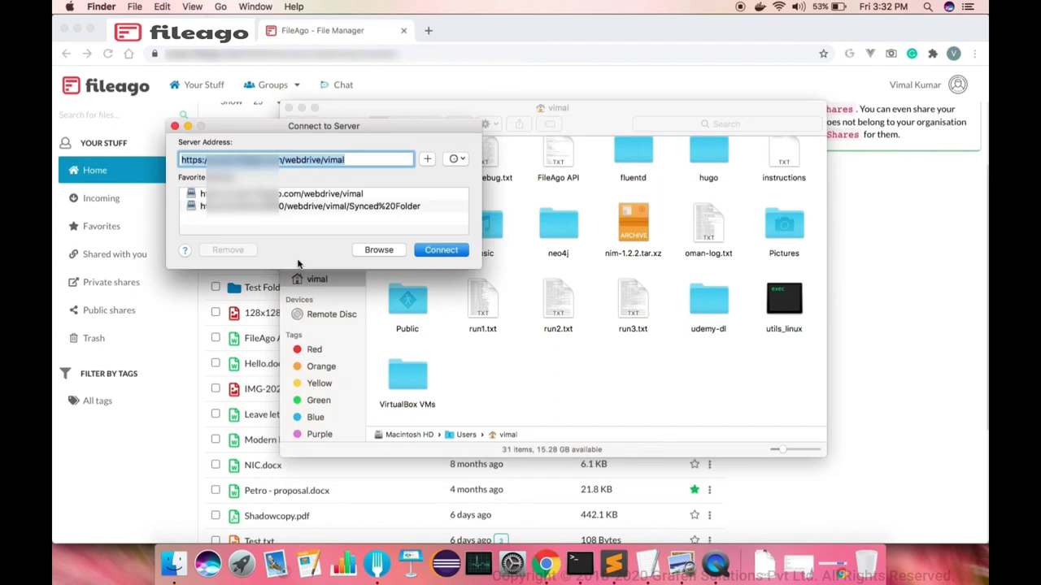
# Connect to the FileAgo webdrive address, logging in with the account username to mount it
pyautogui.click(432, 250)
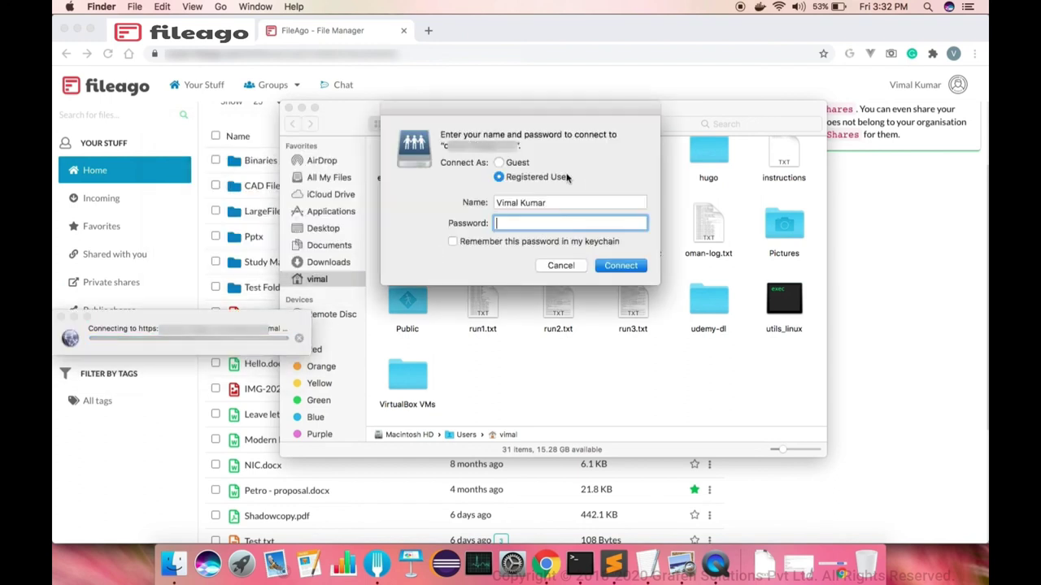
pyautogui.tripleClick(559, 204)
pyautogui.write('vimal')
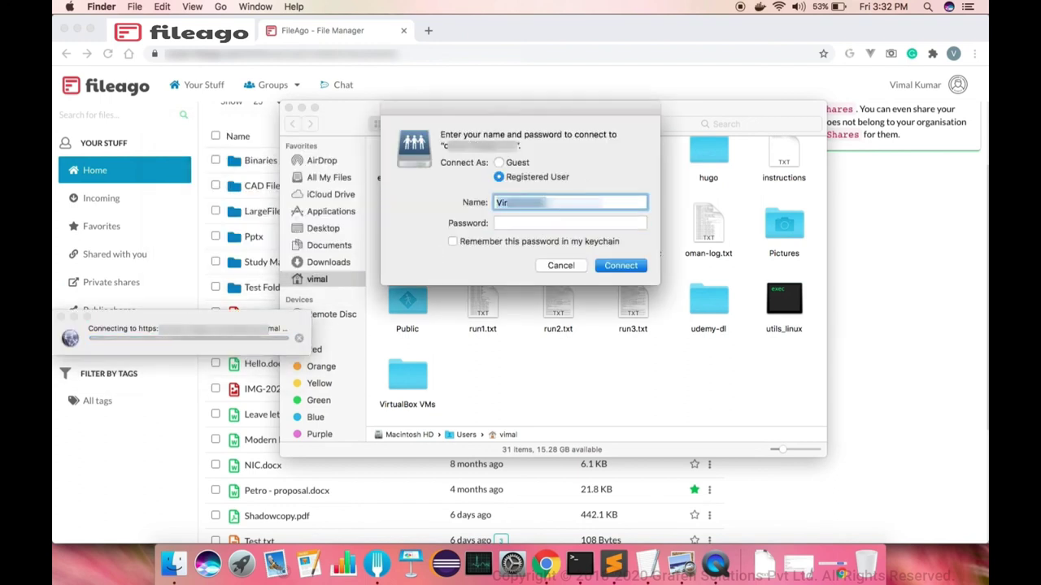
pyautogui.press('Return')
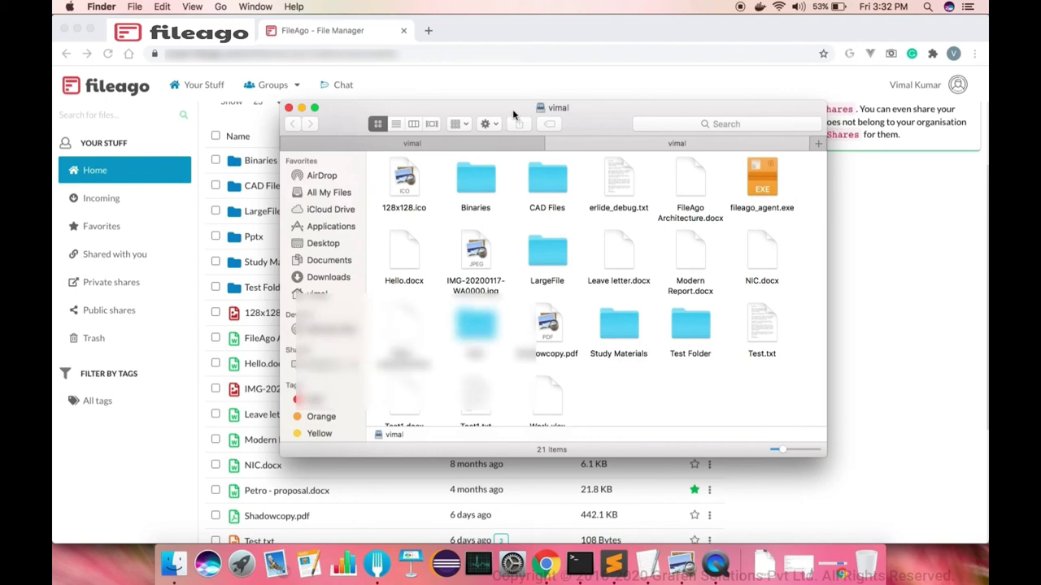
# Move the drive window up-right, preview Shadowcopy.pdf in Quick Look, then scroll through the items
pyautogui.moveTo(513, 107); pyautogui.dragTo(625, 61)
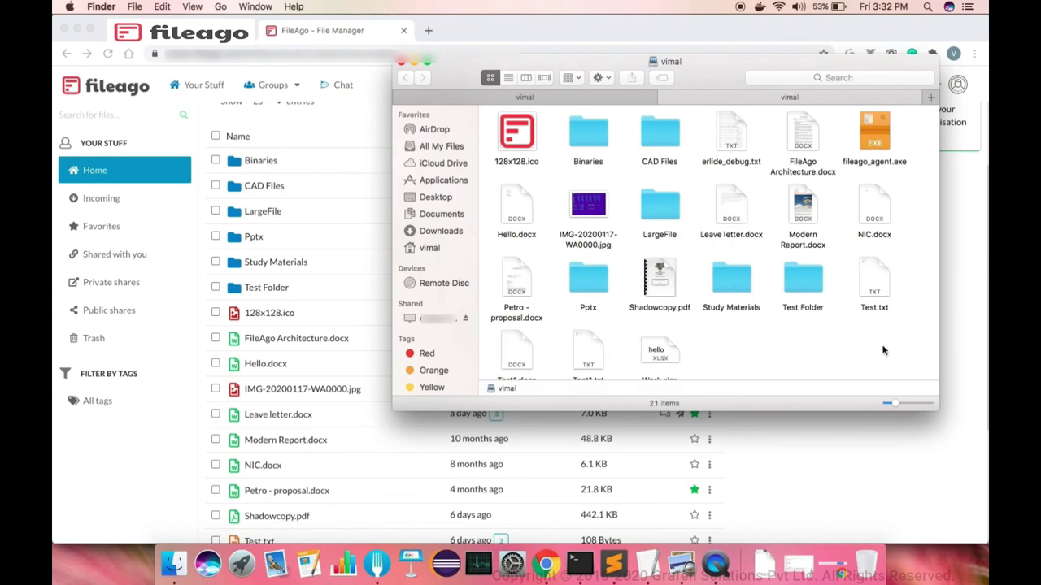
pyautogui.click(664, 309)
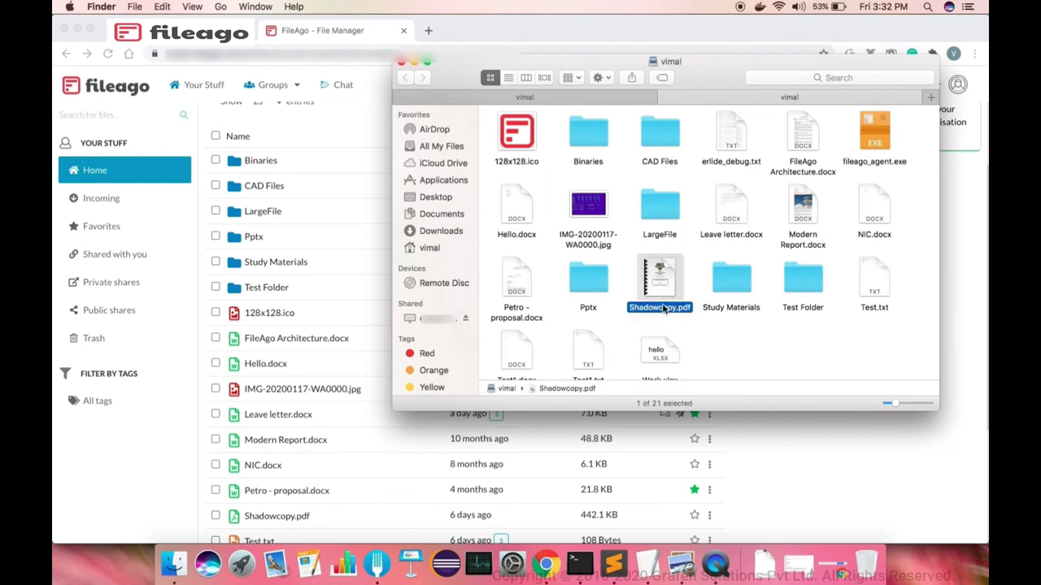
pyautogui.press('space')
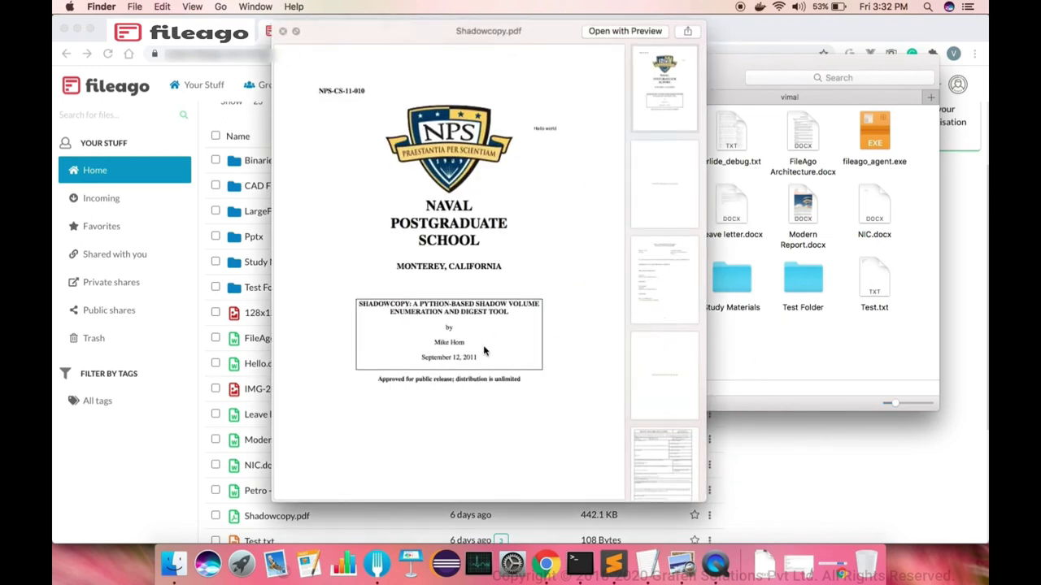
pyautogui.scroll(-10, 484, 351)
pyautogui.scroll(10, 484, 351)
pyautogui.press('space')
pyautogui.click(789, 349)
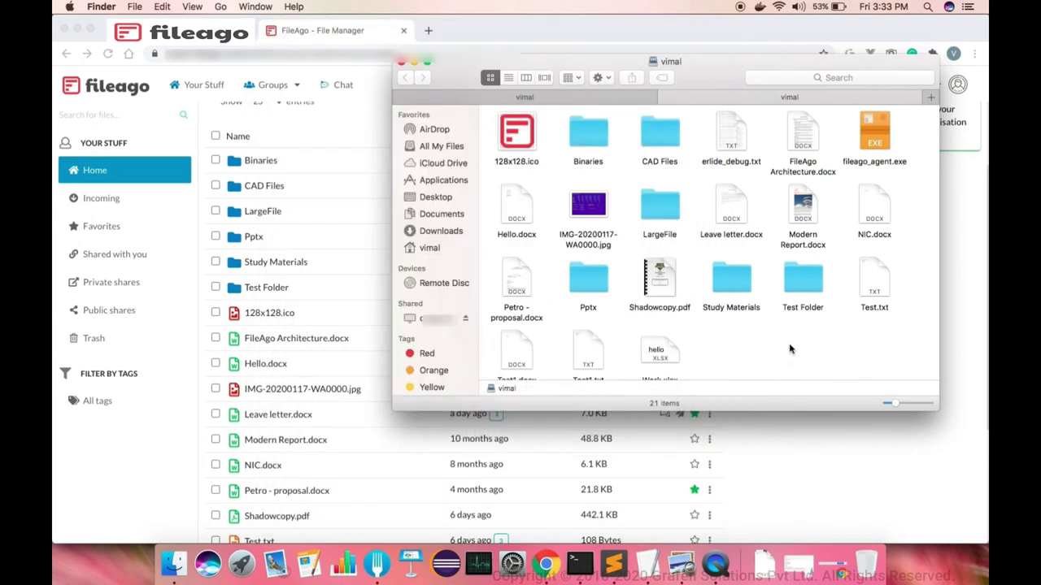
pyautogui.scroll(-1, 789, 349)
pyautogui.scroll(-1, 789, 349)
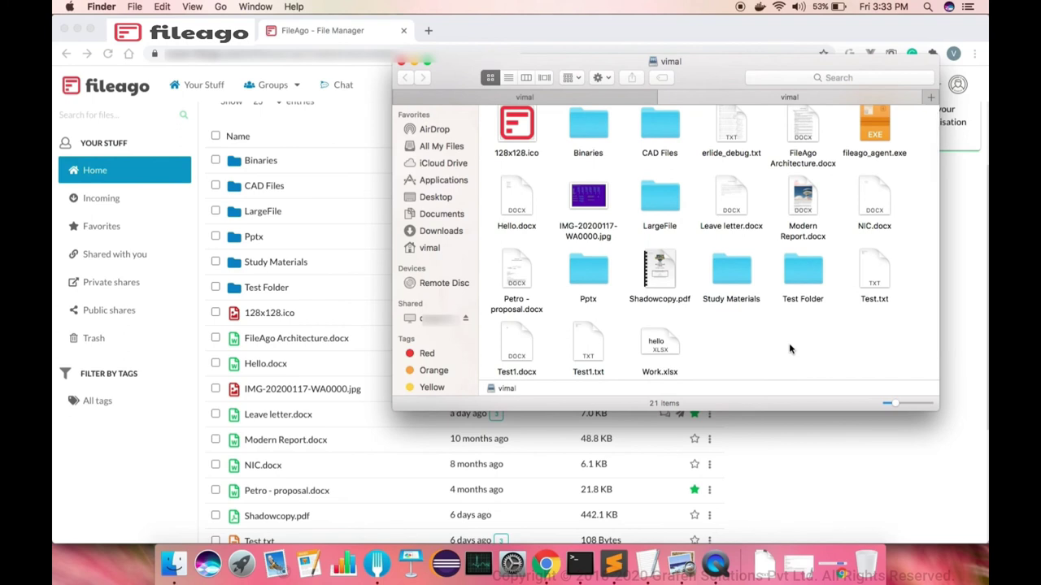